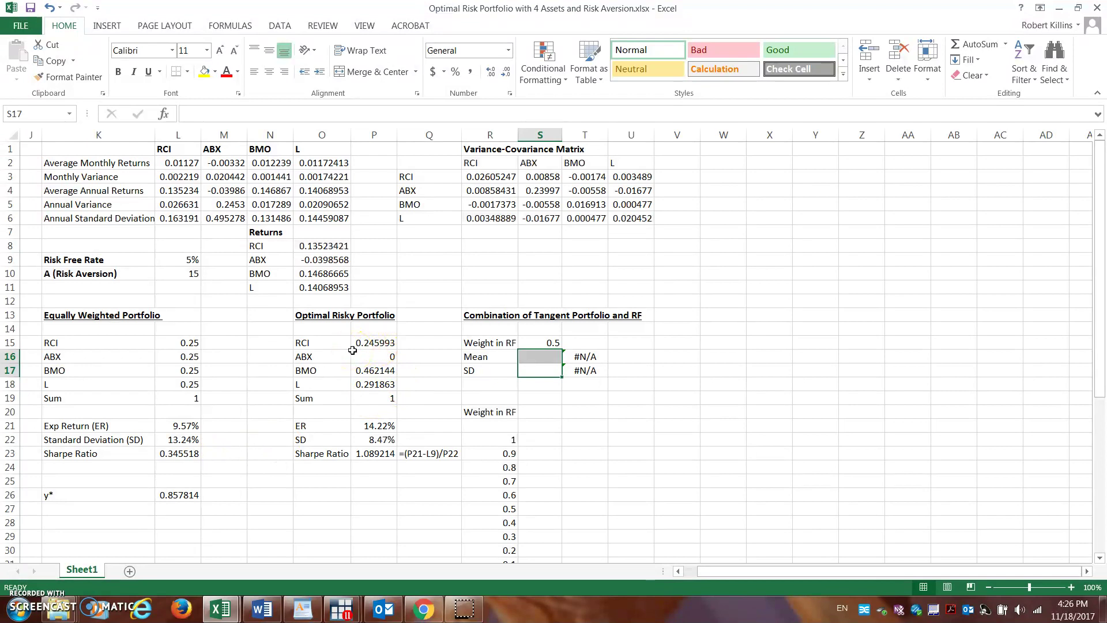
# Step: Review the optimal portfolio's SD, ER and Sharpe Ratio formulas in column P
pyautogui.click(375, 437)
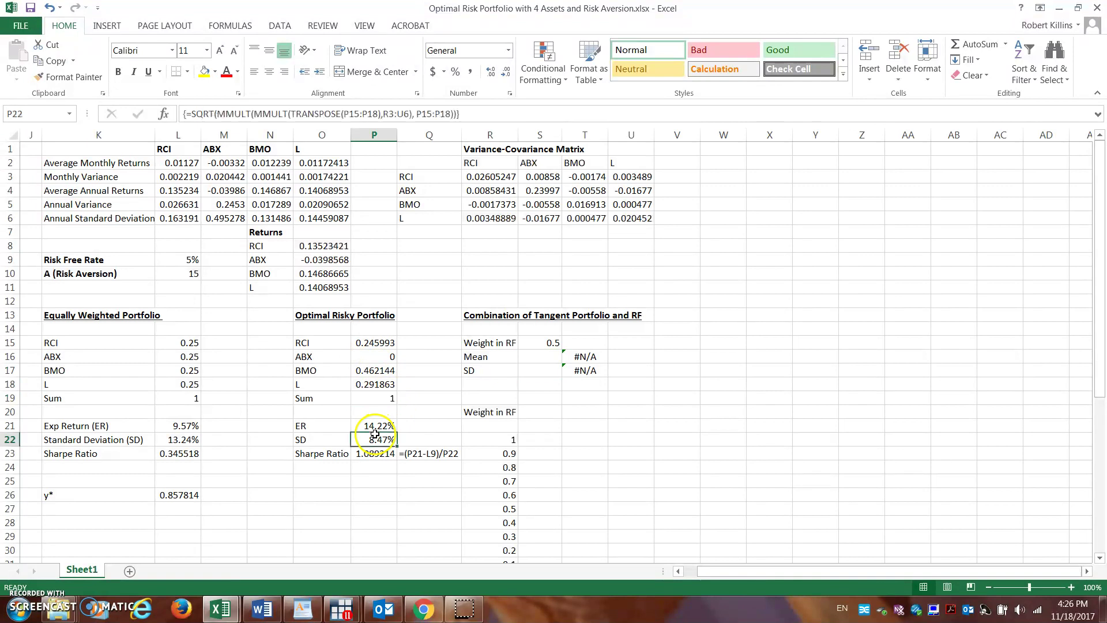
pyautogui.click(375, 429)
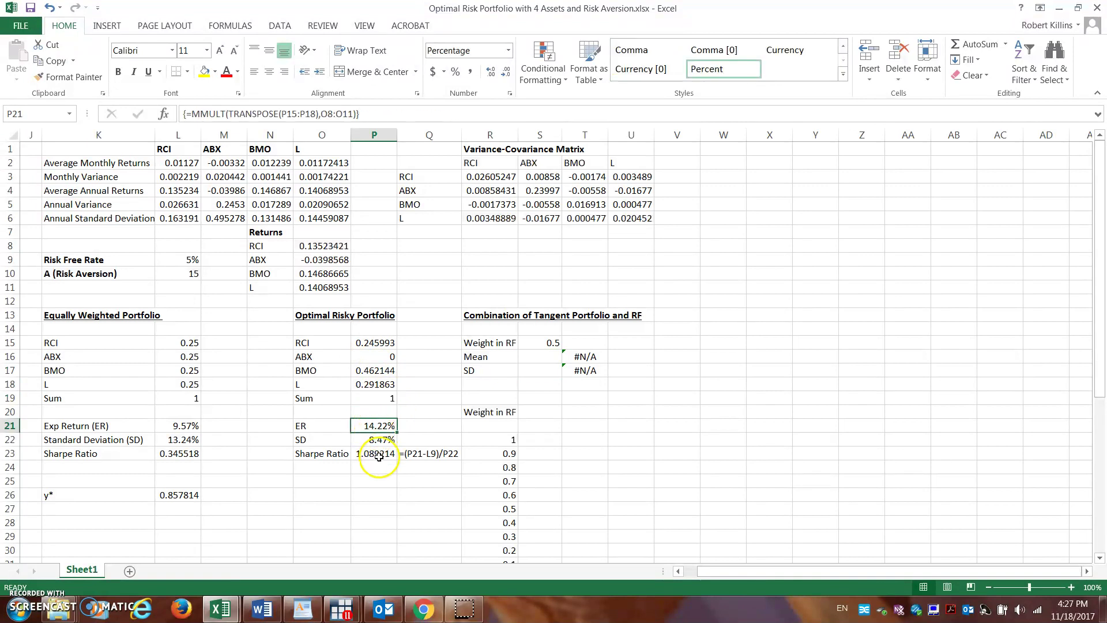
pyautogui.click(379, 455)
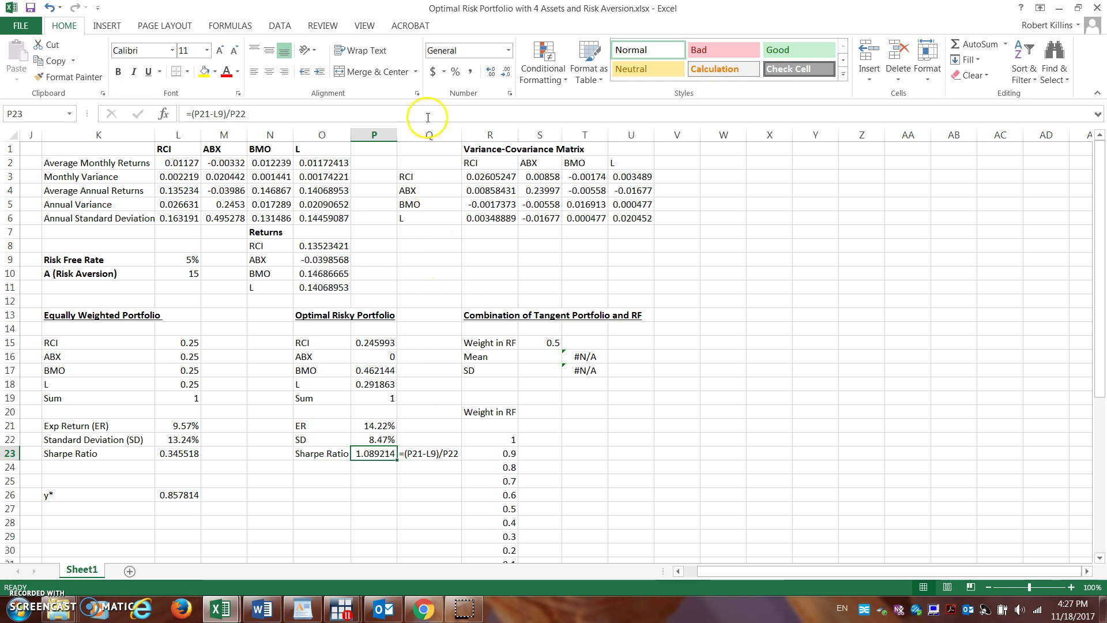
# Step: Run Solver to maximise P23 by changing P15:P18 with P19=1, keeping the solution
pyautogui.click(280, 26)
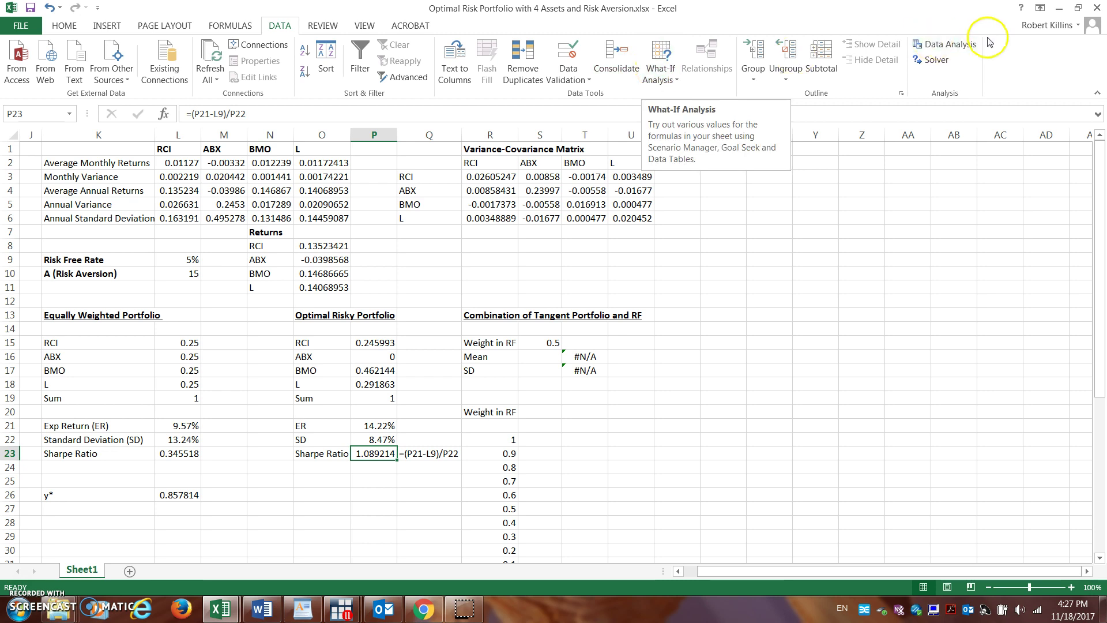
pyautogui.click(935, 60)
pyautogui.moveTo(689, 175); pyautogui.dragTo(937, 147)
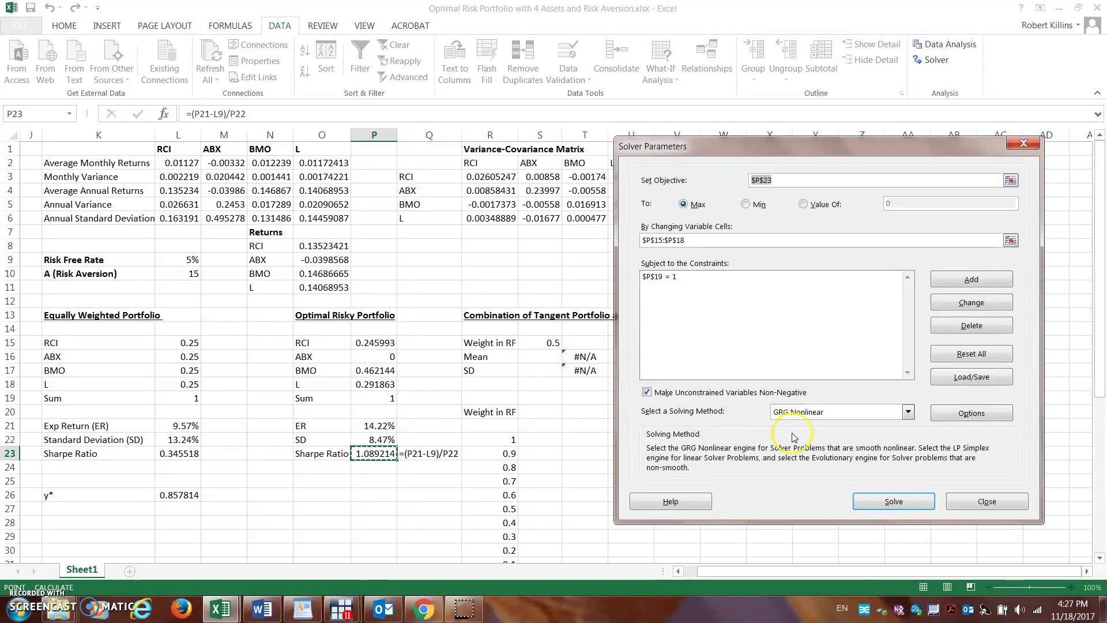
pyautogui.click(871, 497)
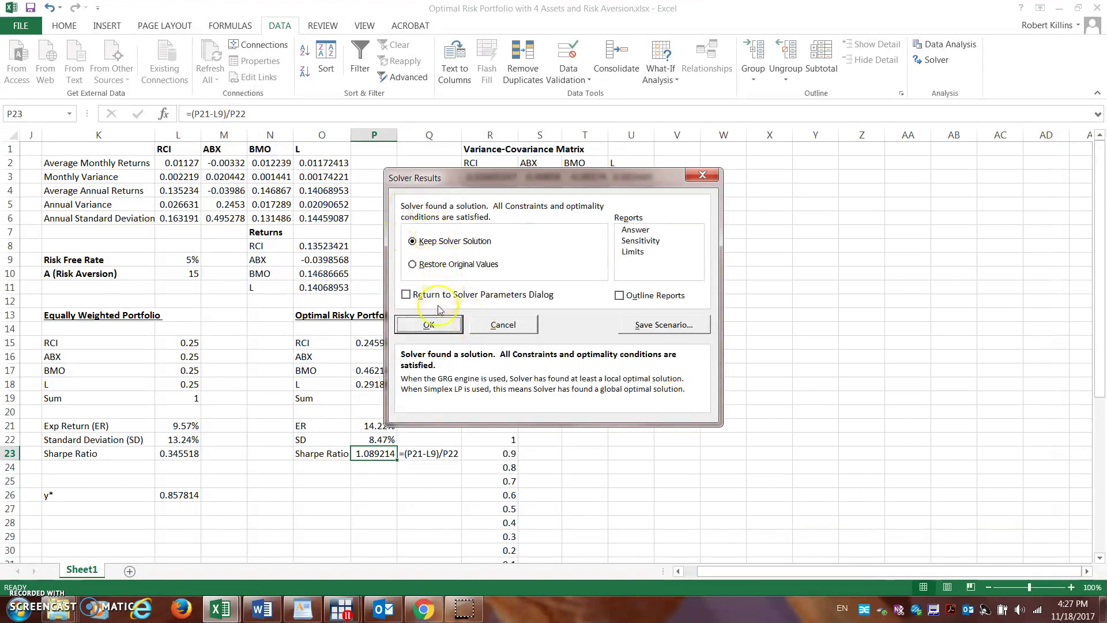
pyautogui.click(429, 323)
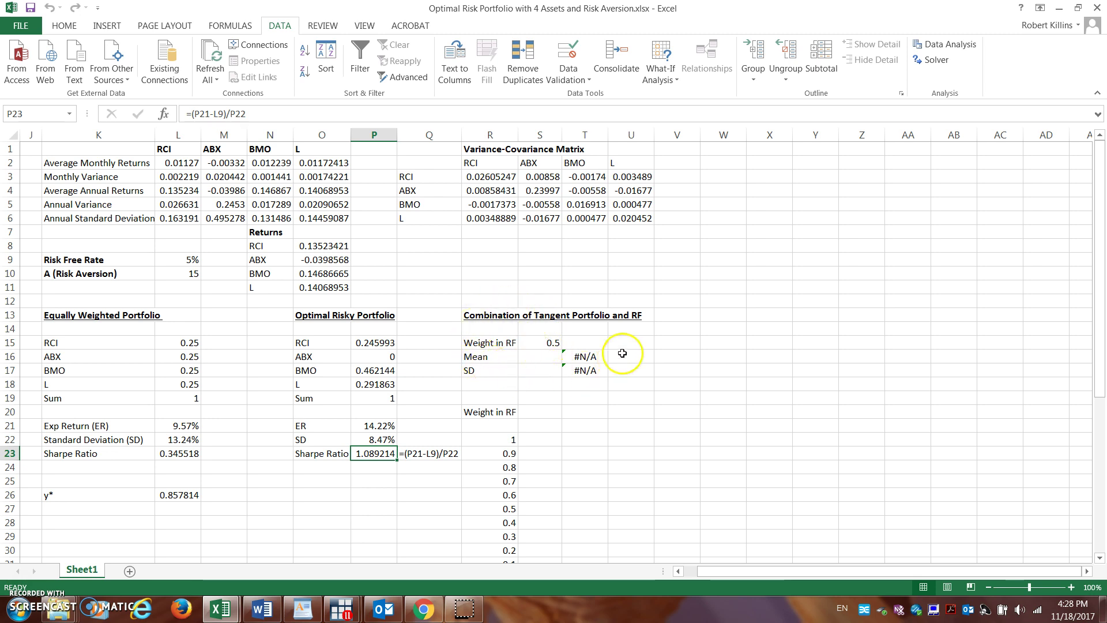
# Step: Enter =S15*L9+(1-S15)*P21 in S16 so the combination's Mean reads 0.0961
pyautogui.click(543, 342)
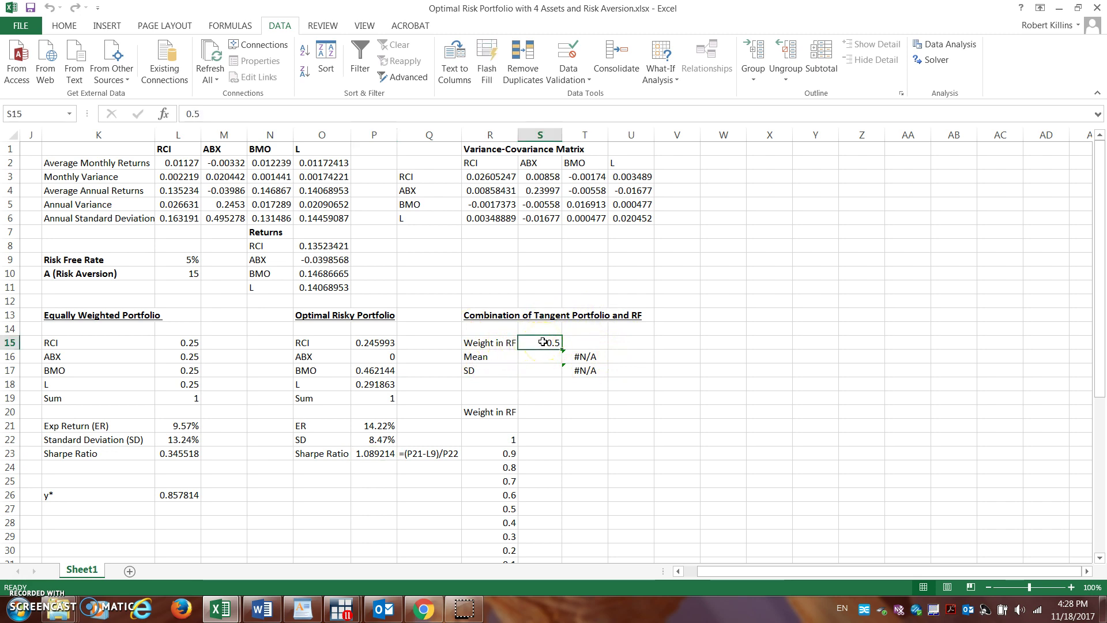
pyautogui.click(550, 358)
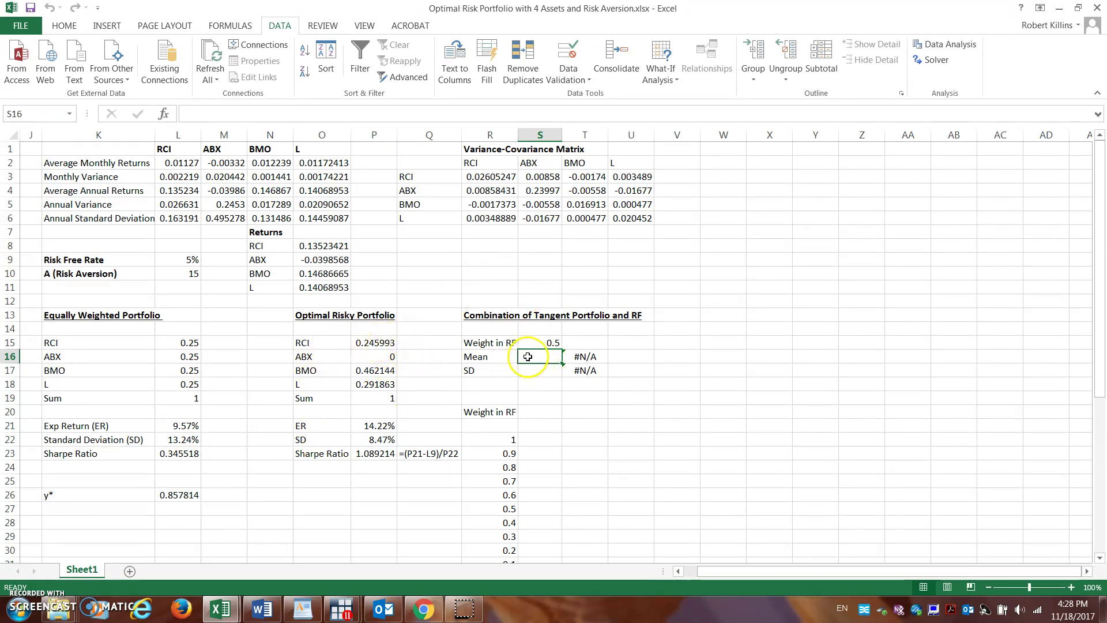
pyautogui.write('=')
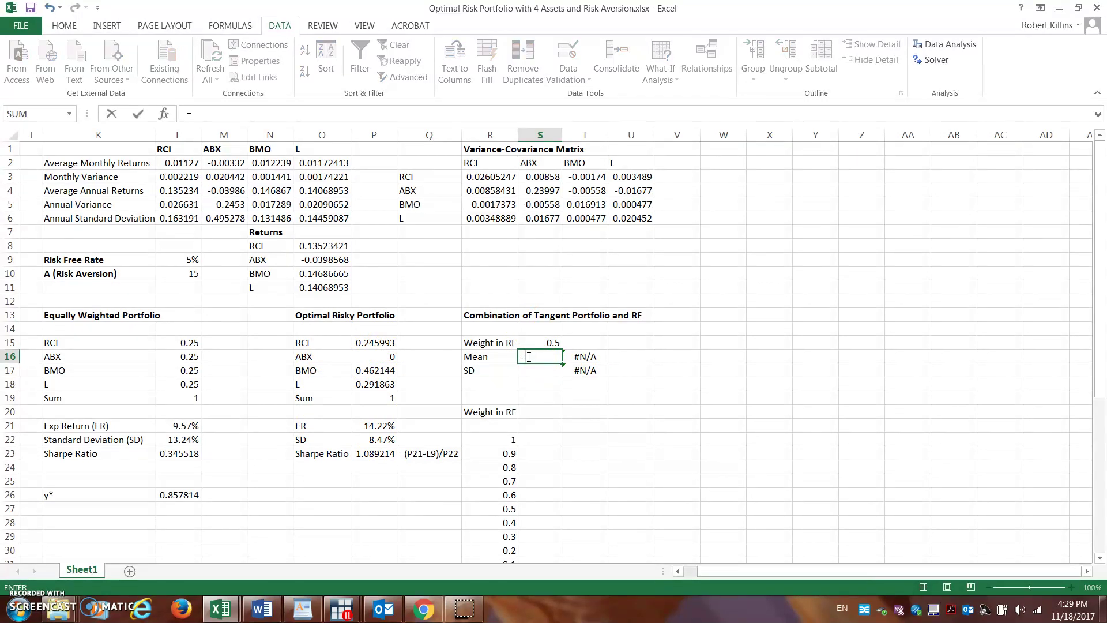
pyautogui.click(536, 343)
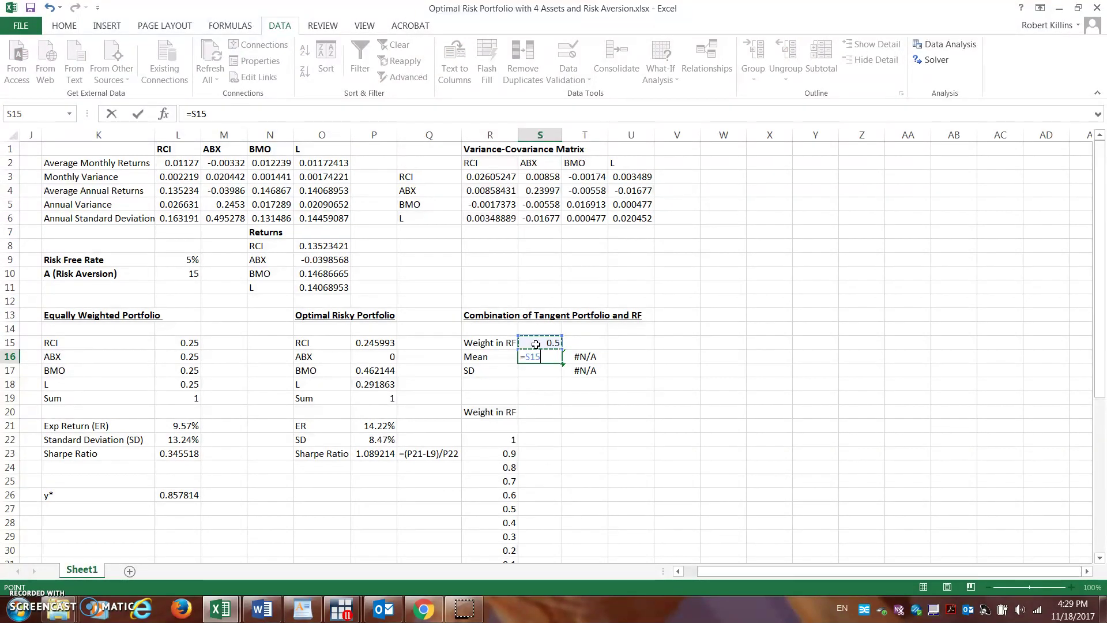
pyautogui.write('*')
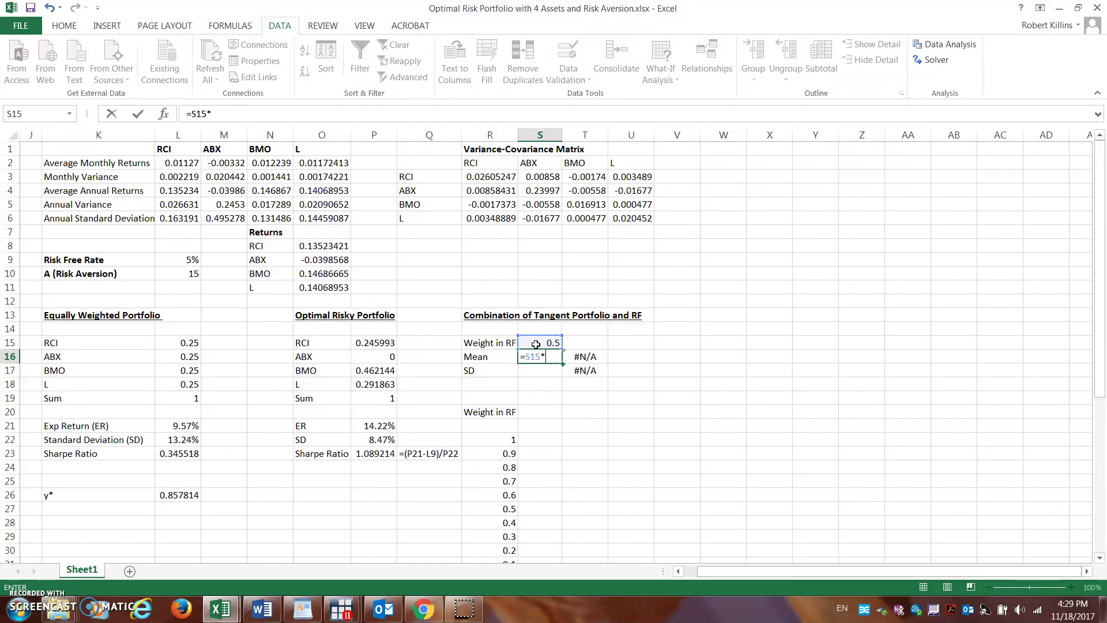
pyautogui.click(188, 259)
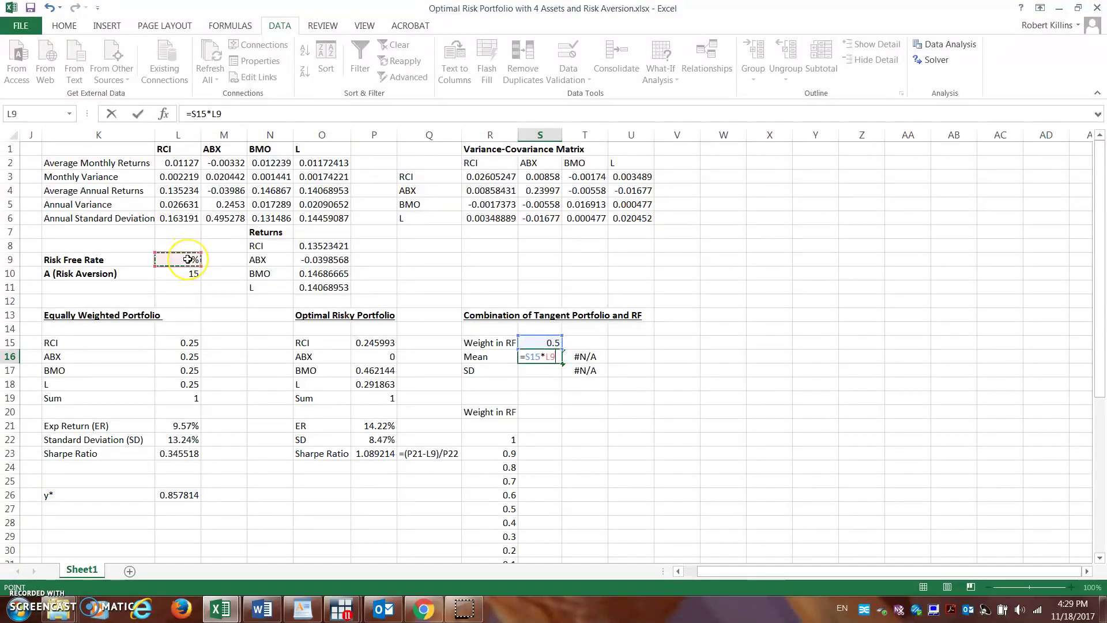
pyautogui.write('+')
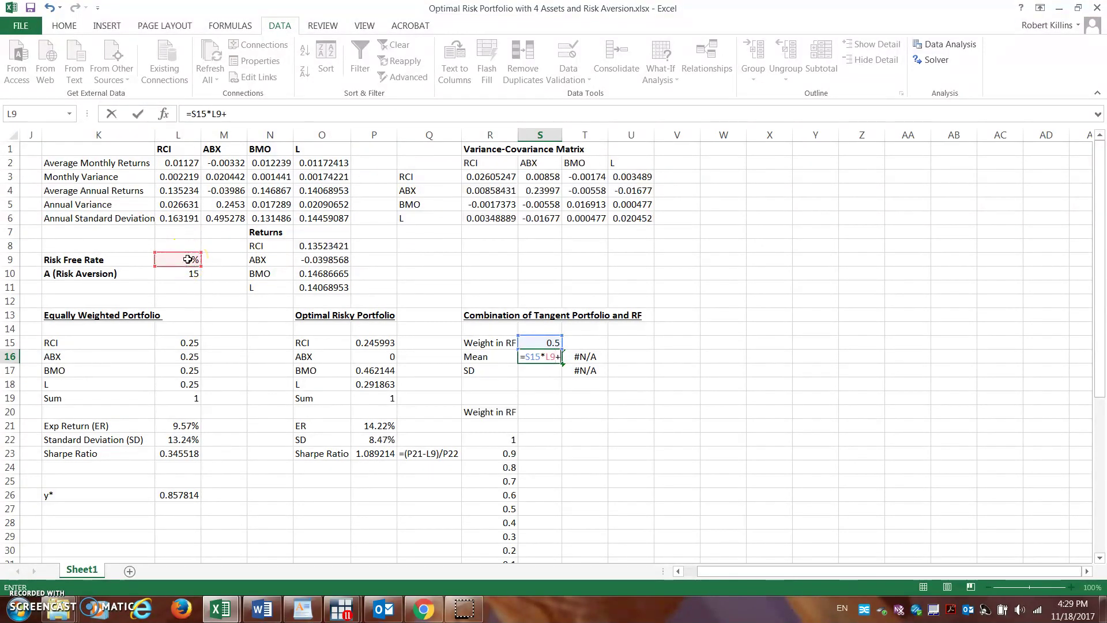
pyautogui.write('(1-')
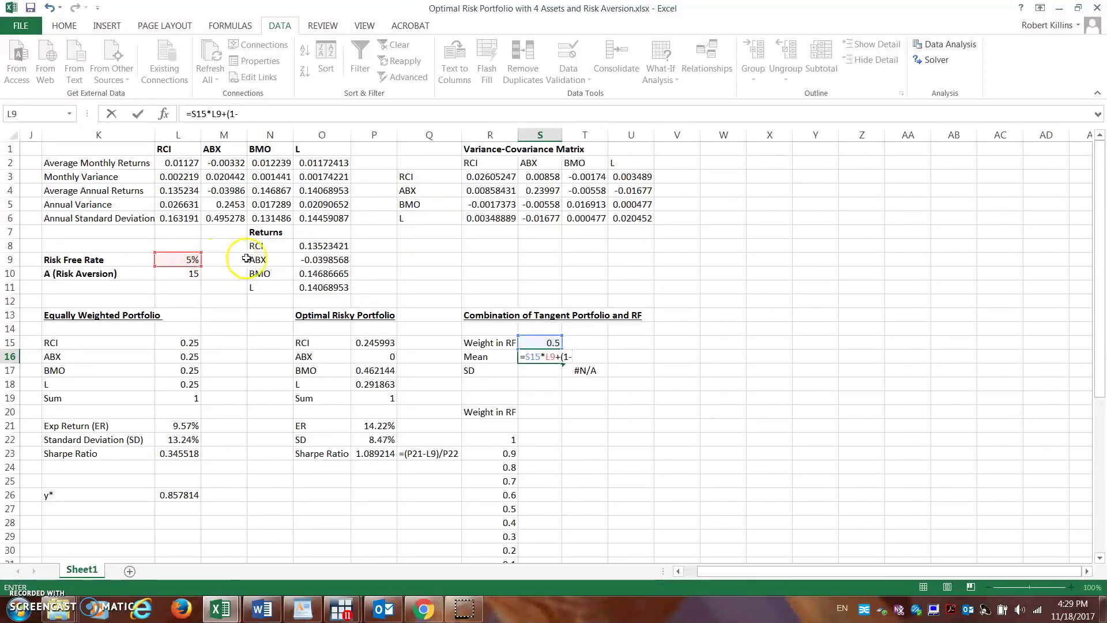
pyautogui.click(548, 345)
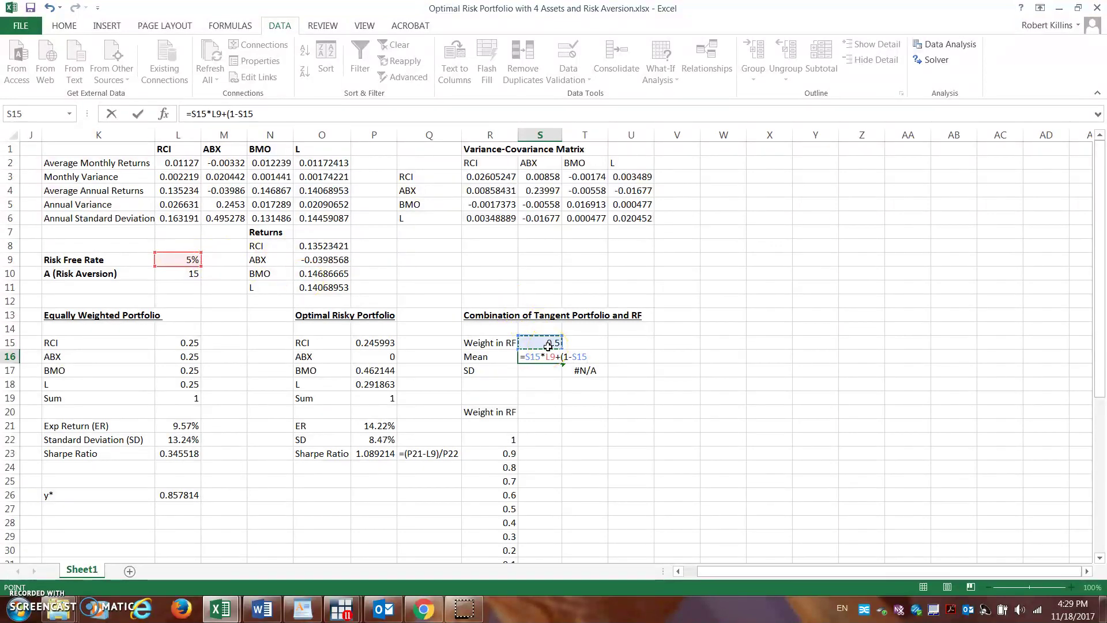
pyautogui.write(')*')
pyautogui.click(382, 425)
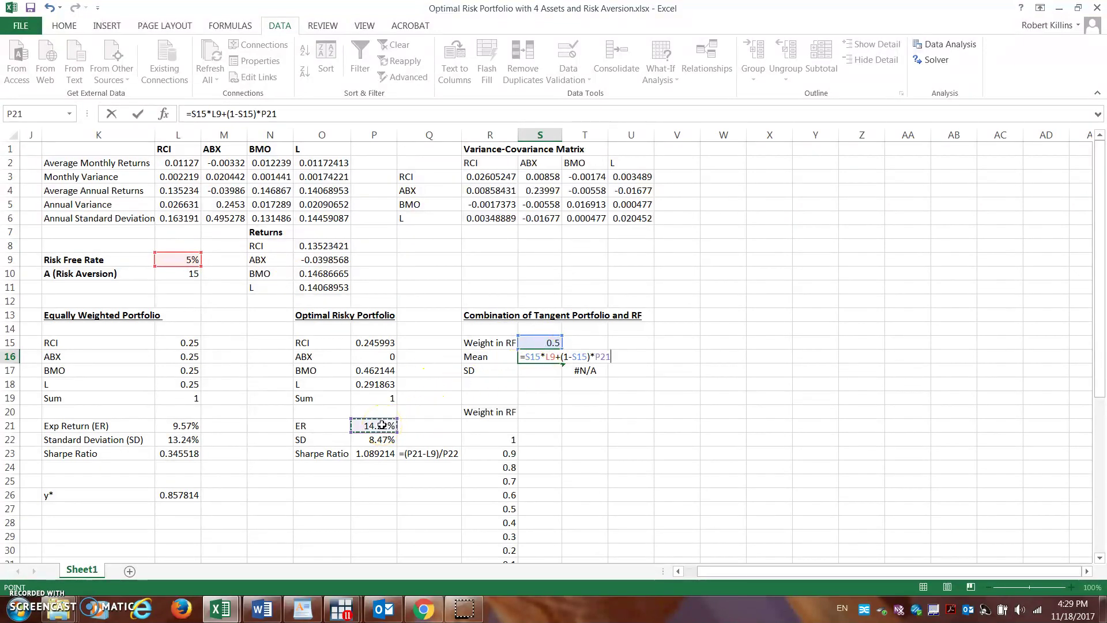
pyautogui.press('Return')
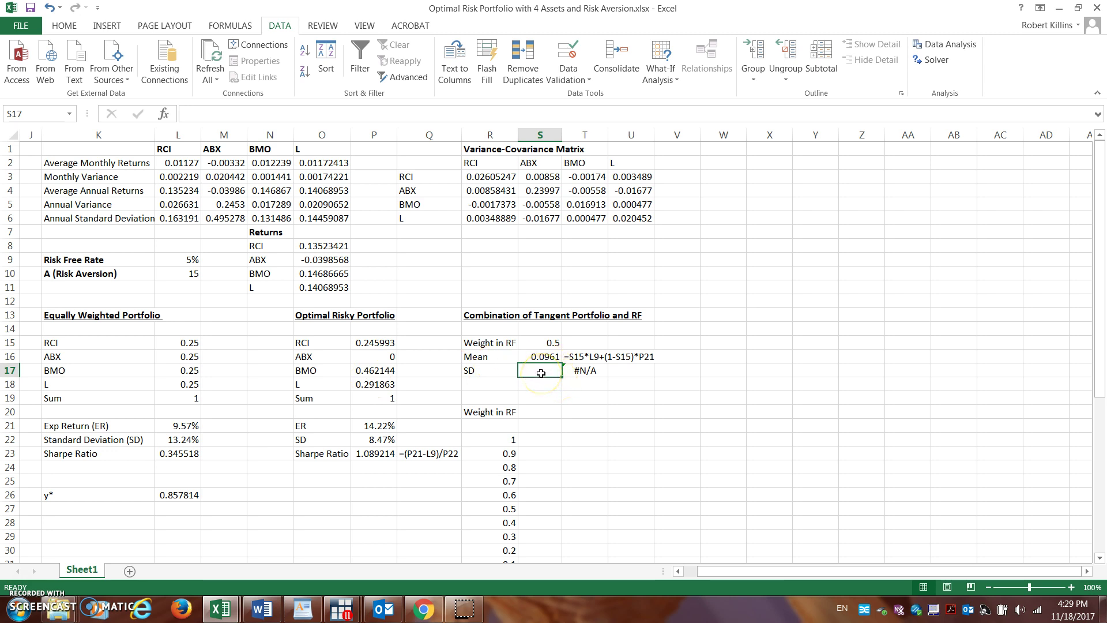
# Step: Enter =(1-S15)*P22 in S17 so the combination's SD reads 0.04233
pyautogui.write('=')
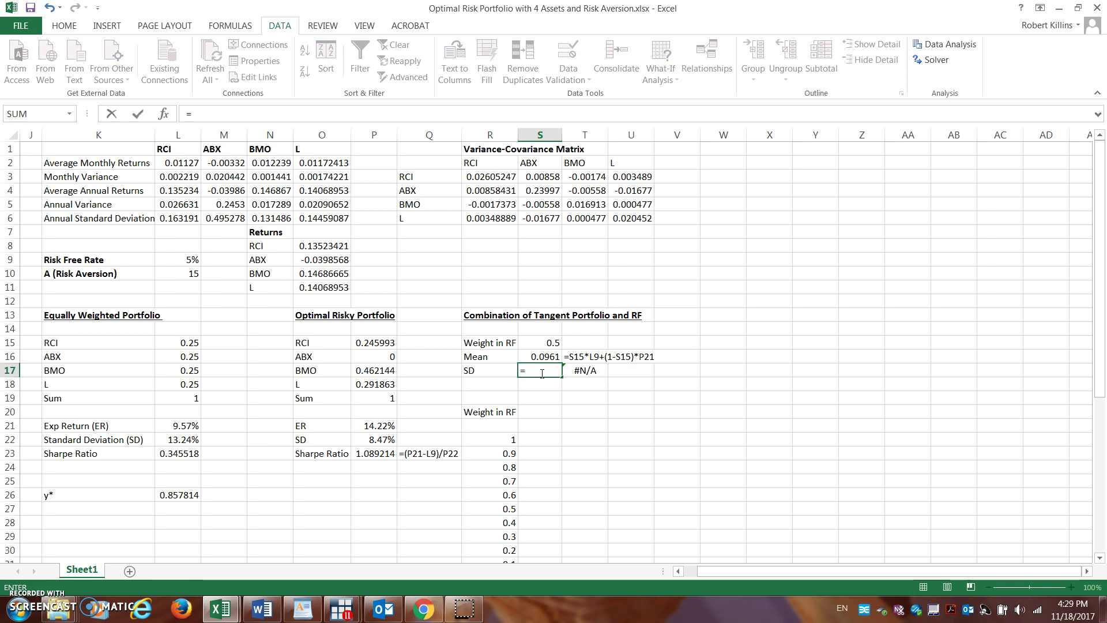
pyautogui.write('(1-')
pyautogui.click(536, 342)
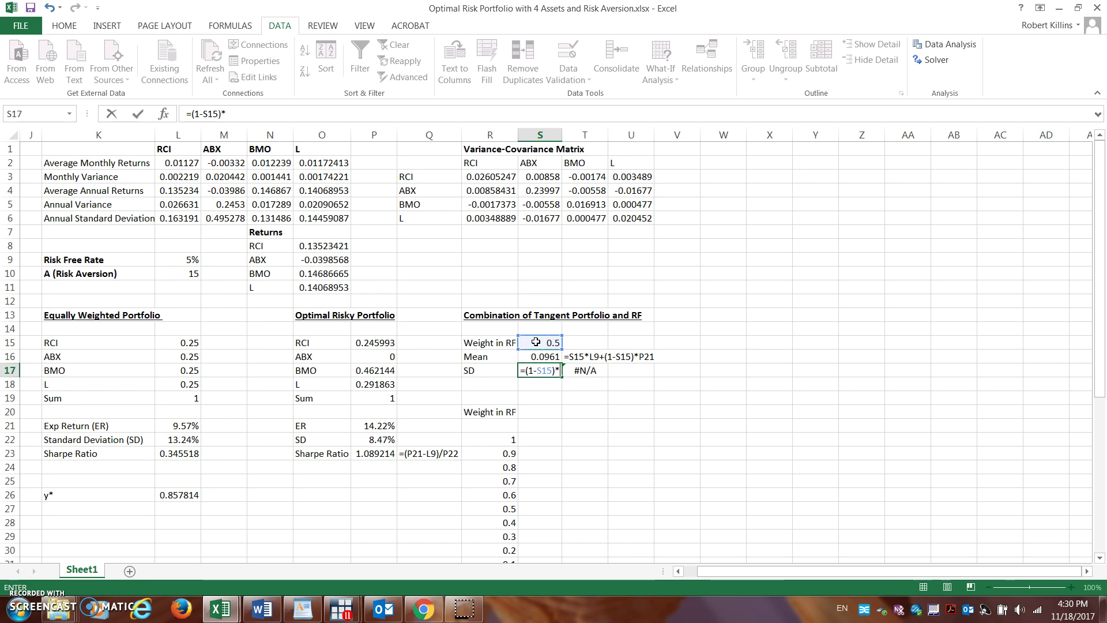
pyautogui.click(378, 440)
pyautogui.press('Return')
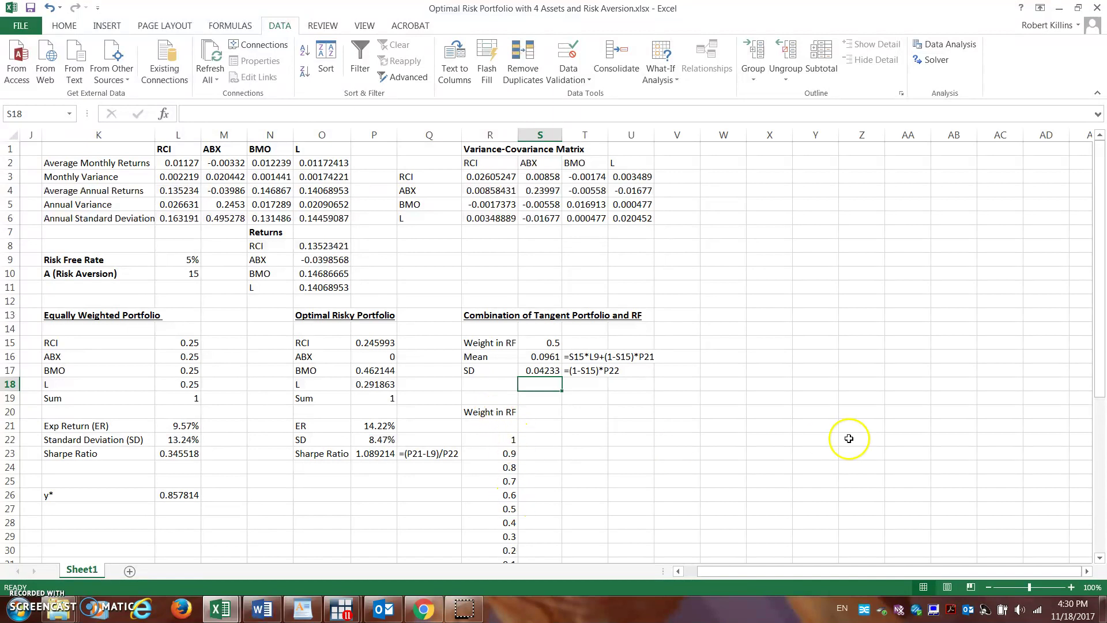
pyautogui.moveTo(1098, 339); pyautogui.dragTo(1098, 442)
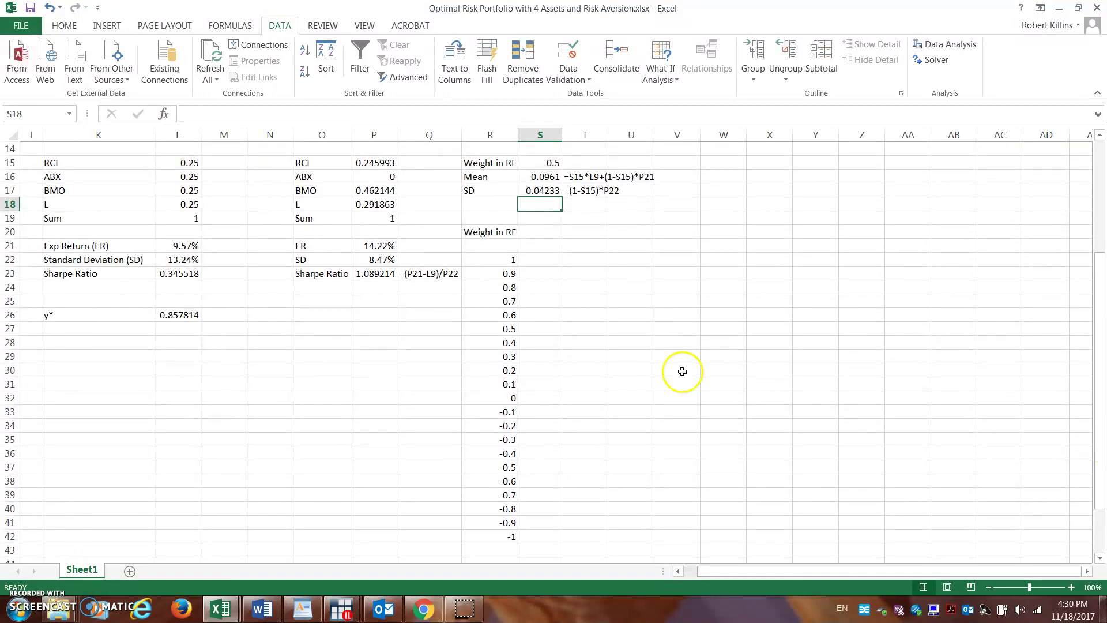
pyautogui.click(483, 231)
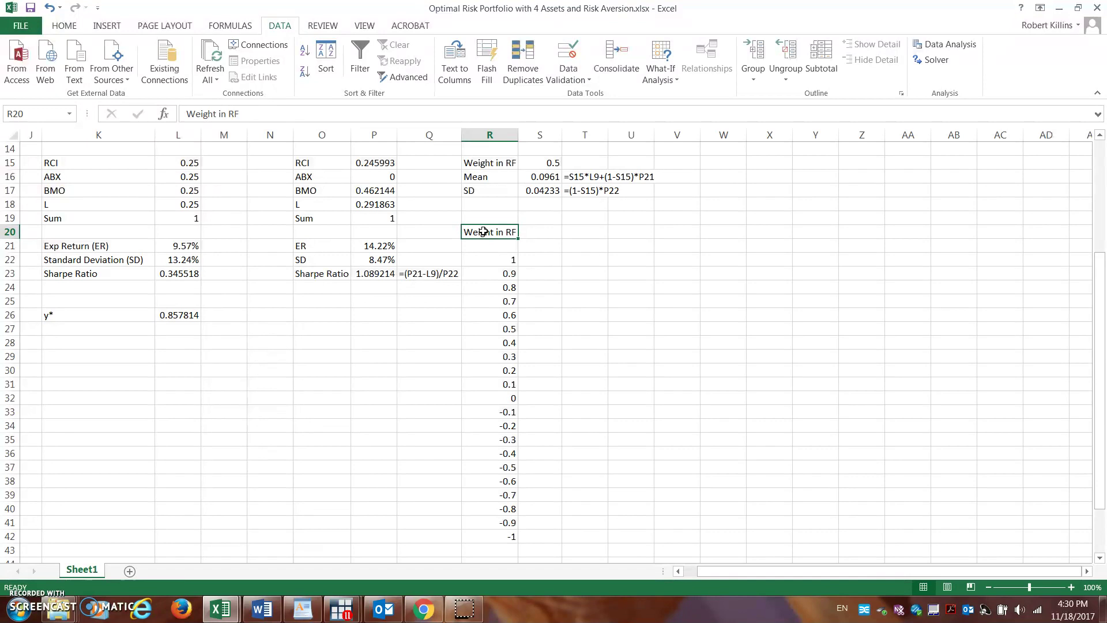
pyautogui.click(510, 260)
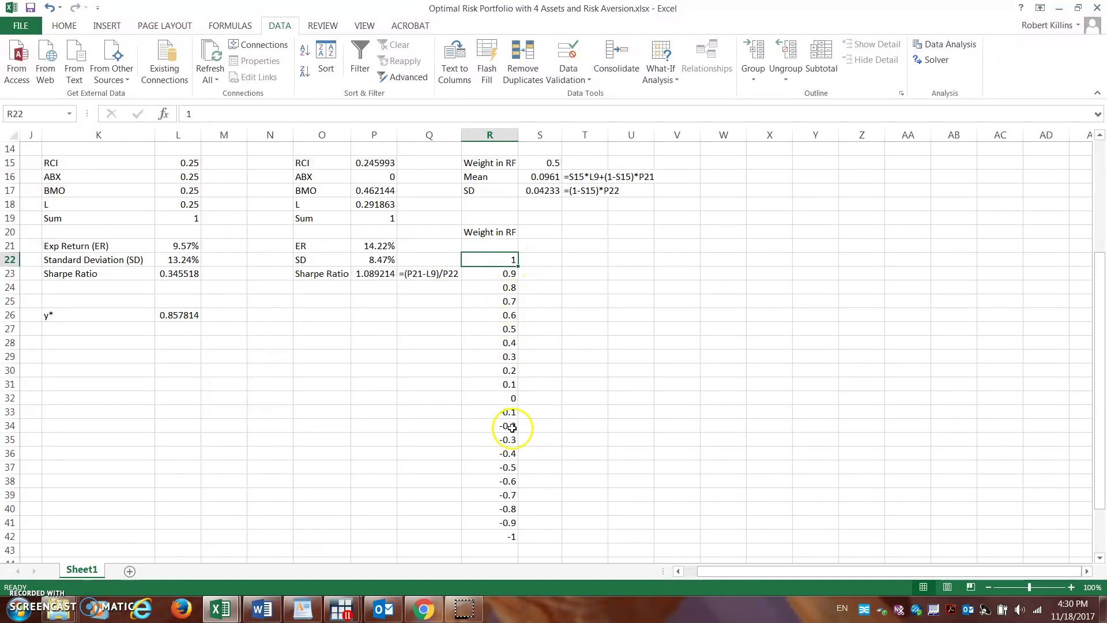
pyautogui.click(509, 535)
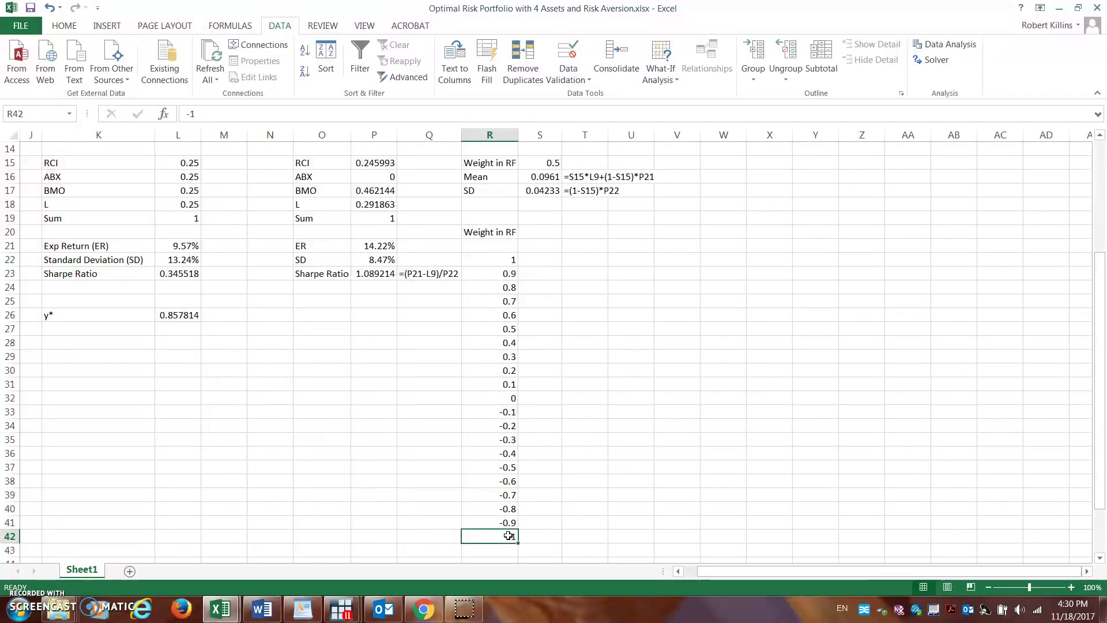
pyautogui.moveTo(1103, 386); pyautogui.dragTo(1090, 346)
# Step: Link S21 to the combination's SD with =S17
pyautogui.click(550, 315)
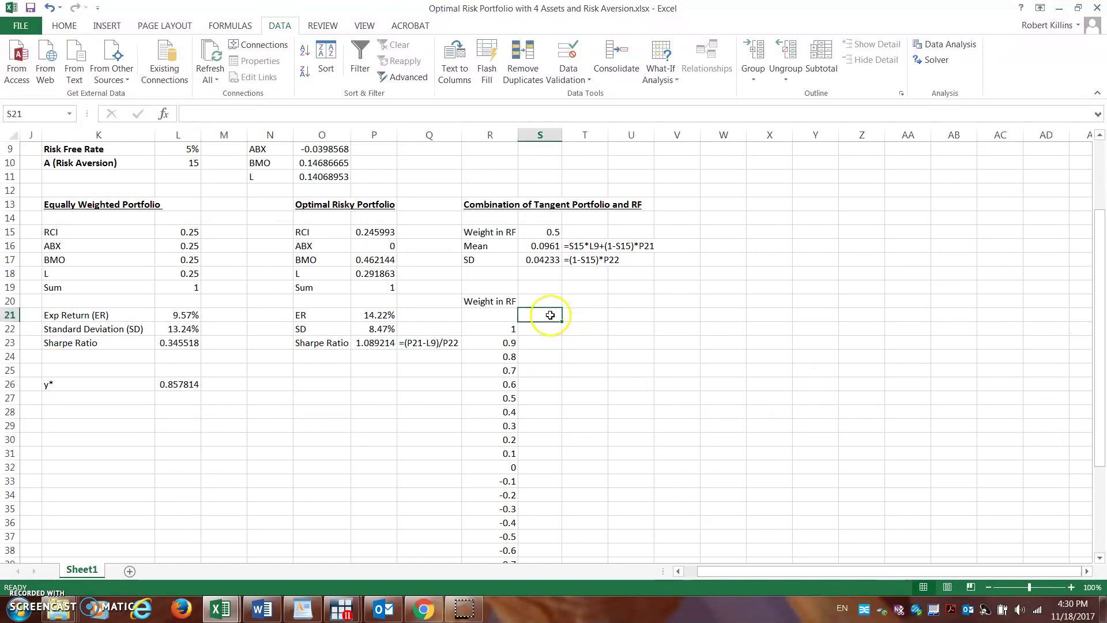
pyautogui.write('=')
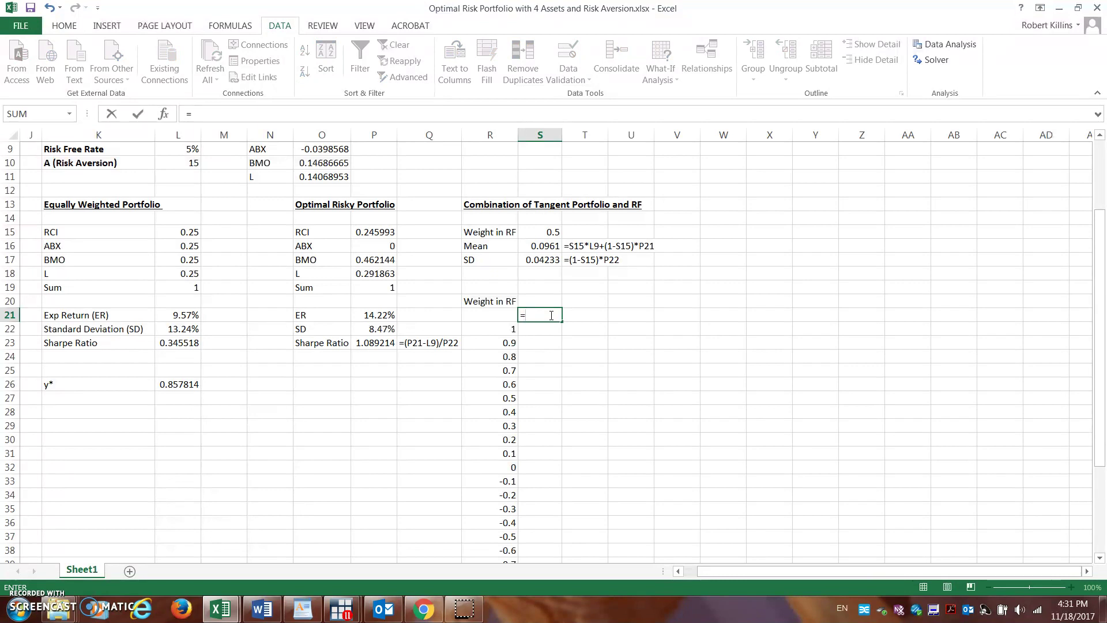
pyautogui.click(544, 260)
pyautogui.press('Return')
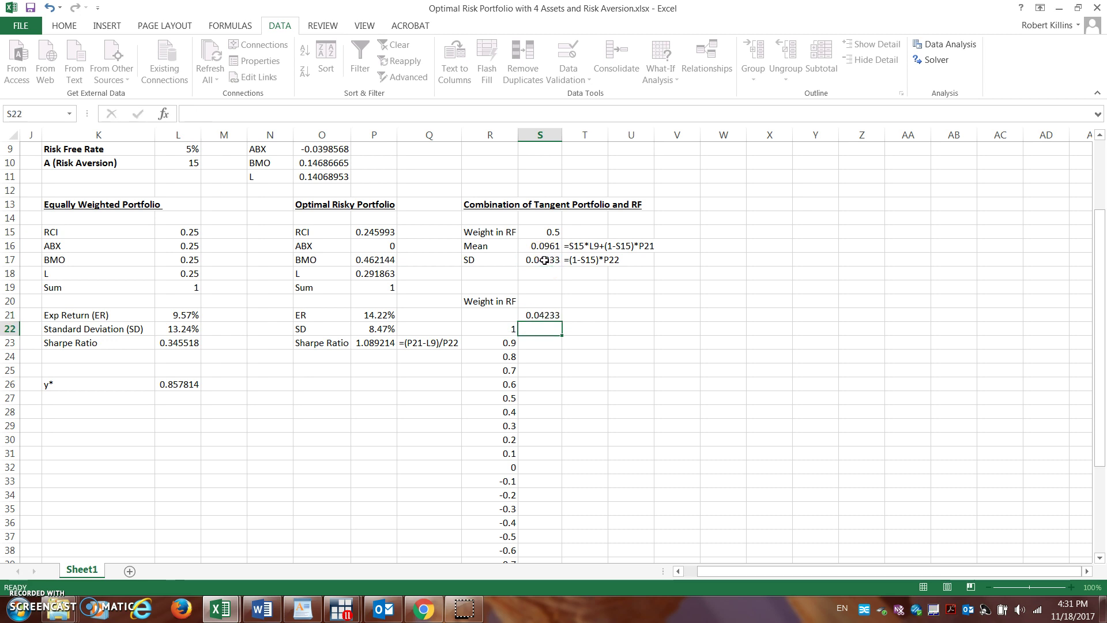
# Step: Link T21 to the Mean with =S16 and select R21:T42 for the data table
pyautogui.click(588, 316)
pyautogui.write('=')
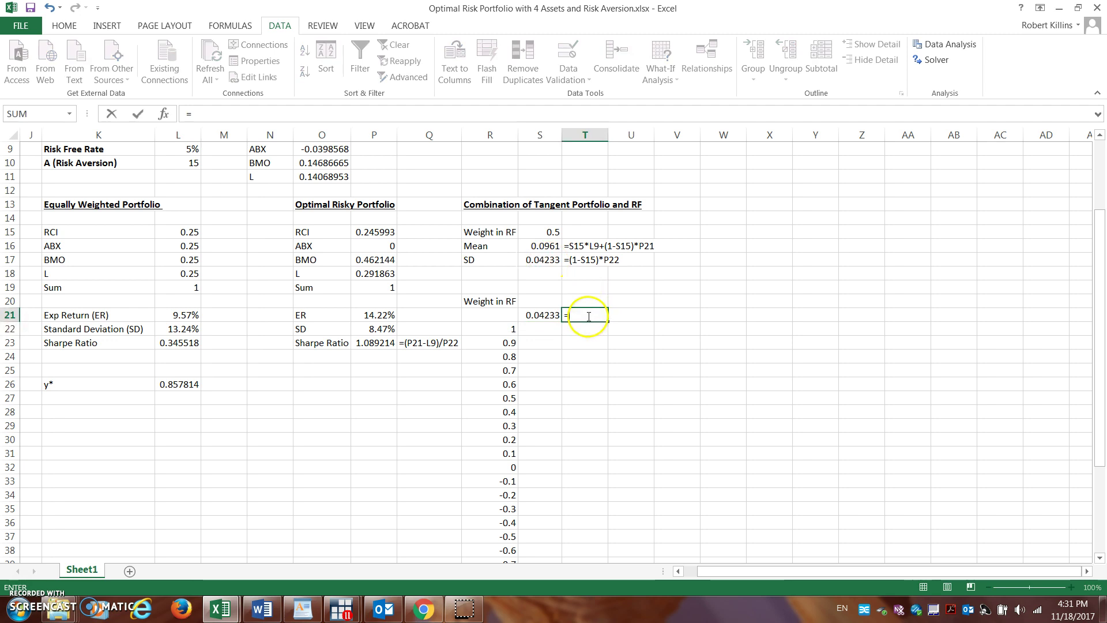
pyautogui.click(545, 248)
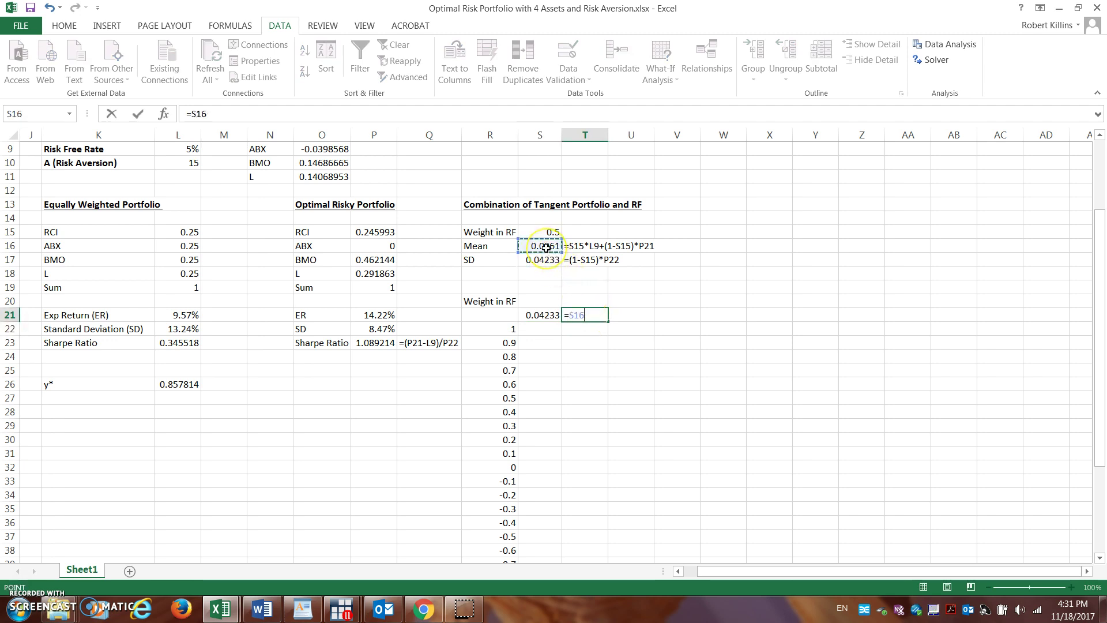
pyautogui.press('Return')
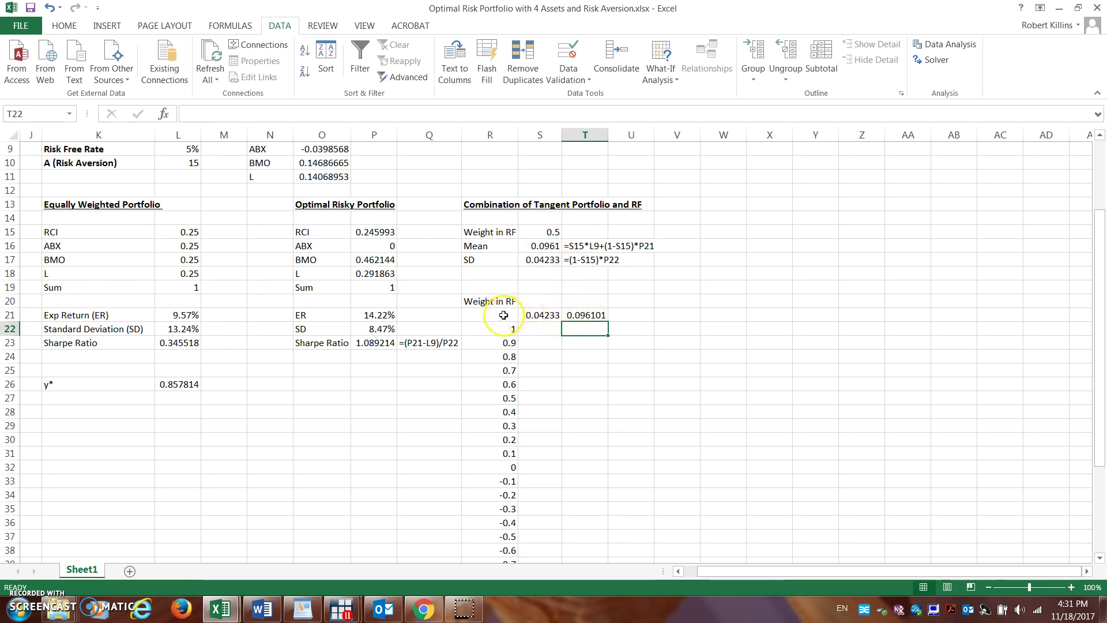
pyautogui.moveTo(504, 314); pyautogui.dragTo(595, 508)
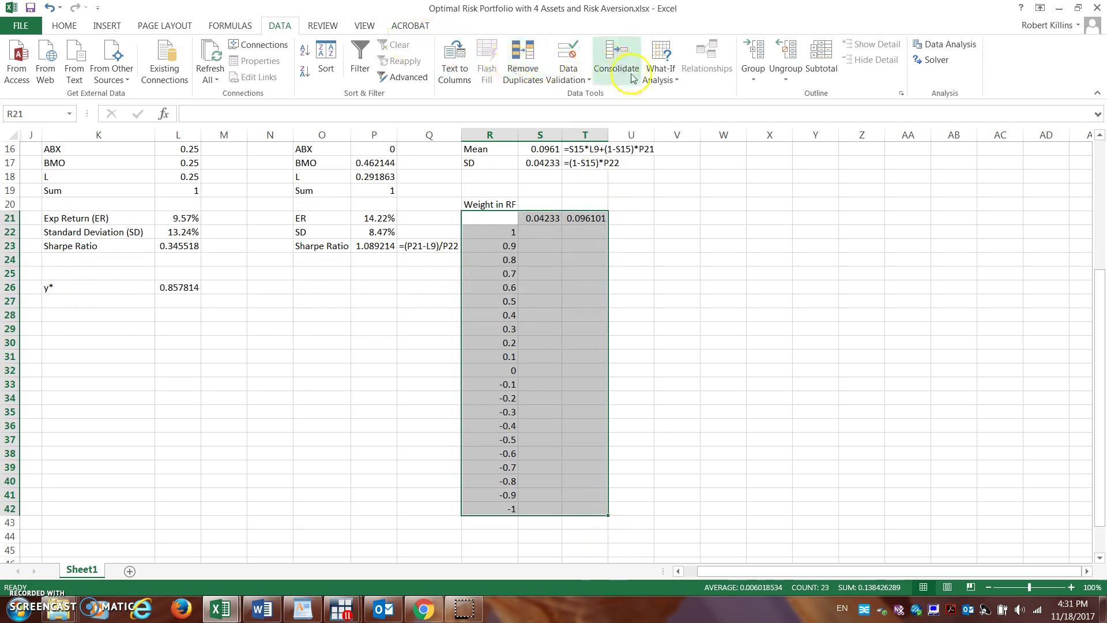
# Step: Create a What-If data table on R21:T42 using $S$15 as the column input cell
pyautogui.click(650, 80)
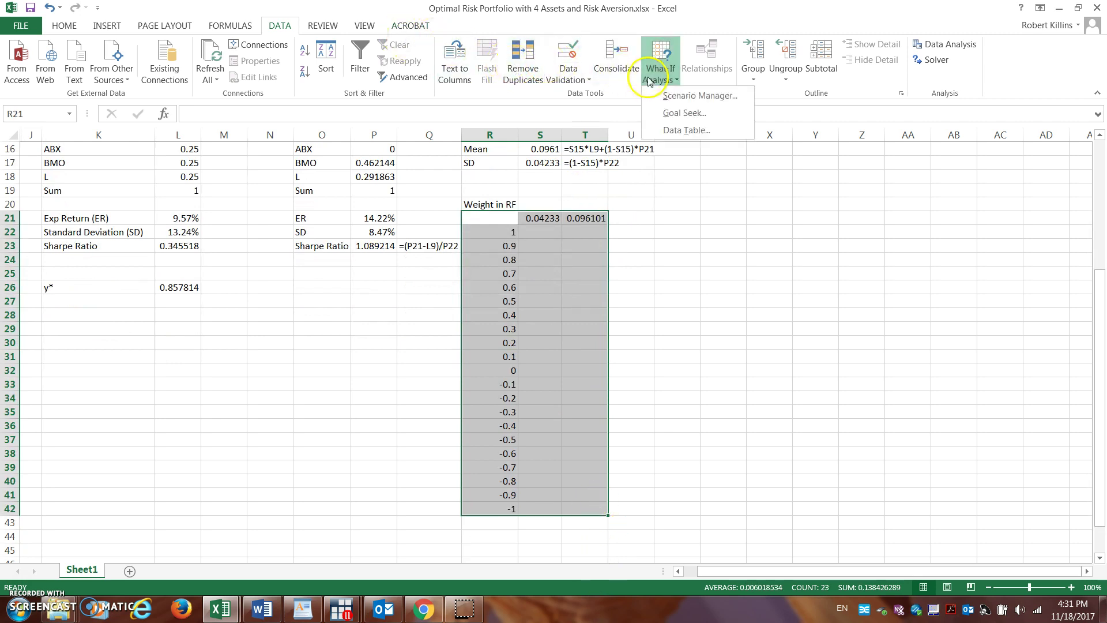
pyautogui.click(682, 132)
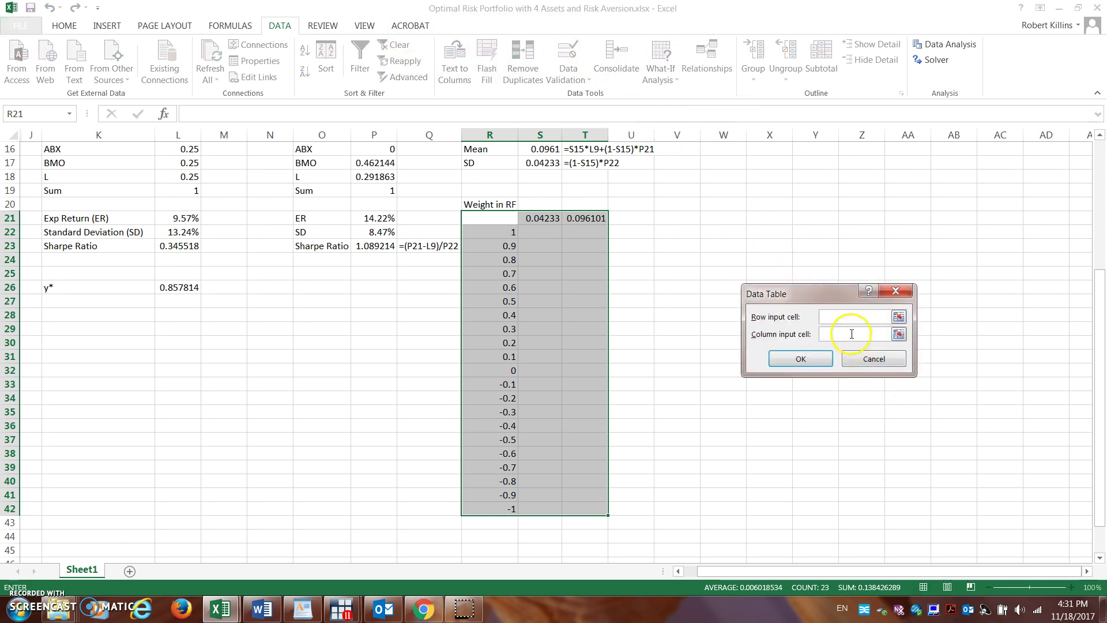
pyautogui.moveTo(1095, 352); pyautogui.dragTo(1084, 269)
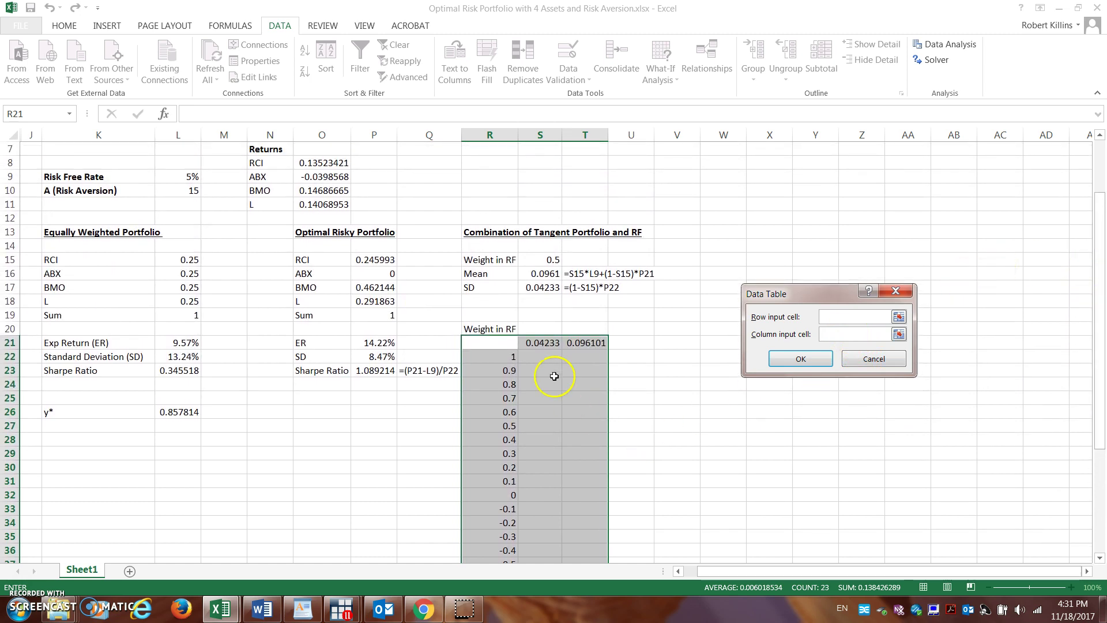
pyautogui.click(552, 260)
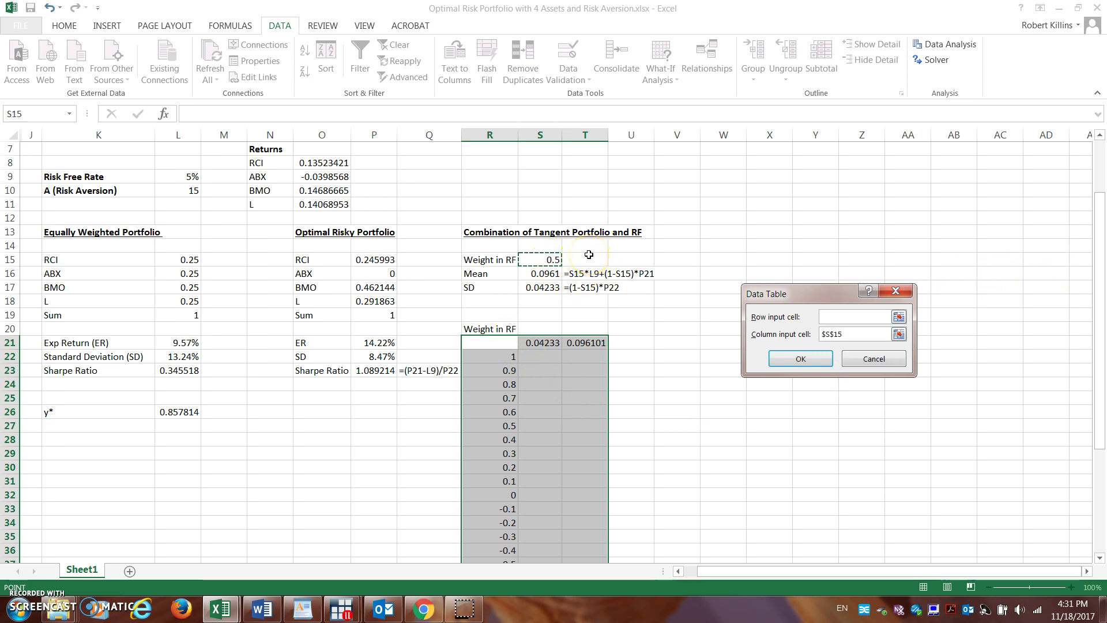
pyautogui.click(798, 359)
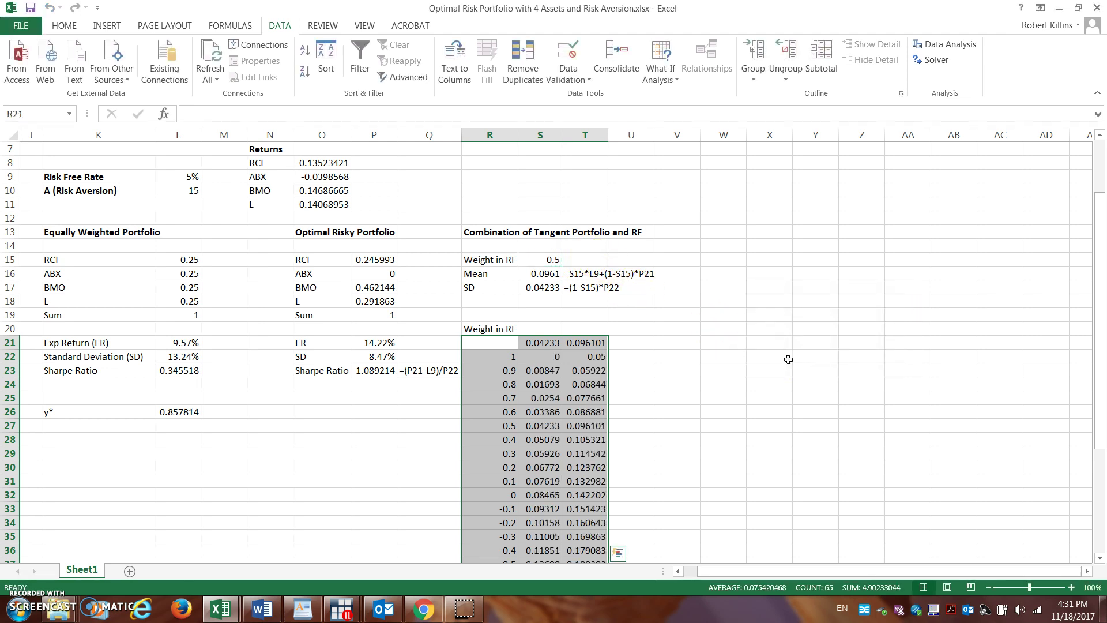
pyautogui.click(583, 411)
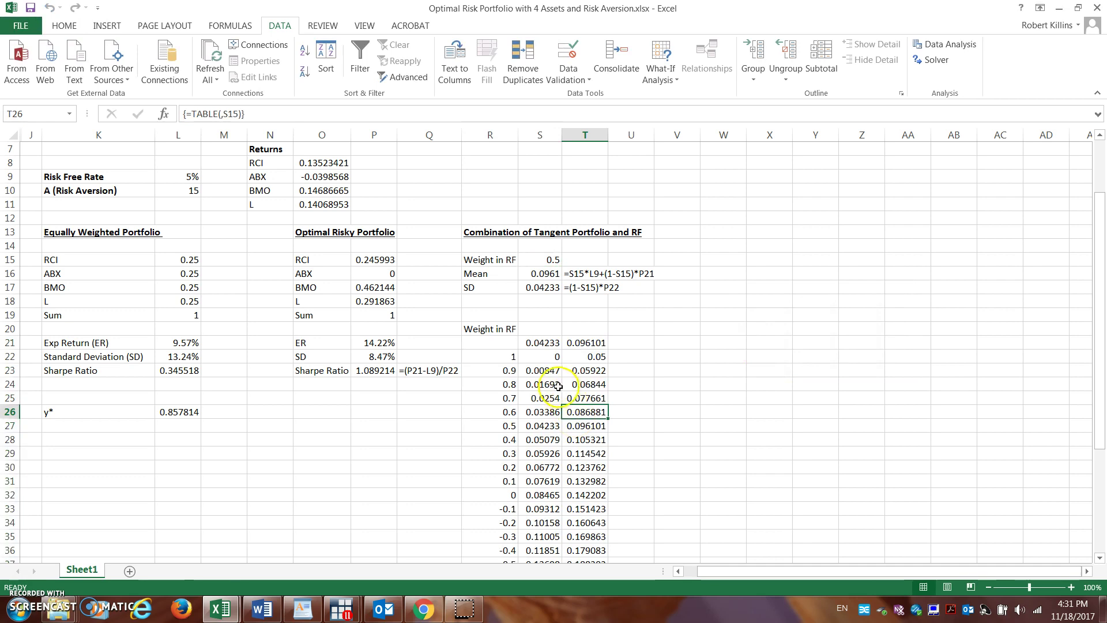
# Step: Check the TABLE results in rows 22 and 32, then select S22:T42
pyautogui.moveTo(1102, 277); pyautogui.dragTo(1102, 349)
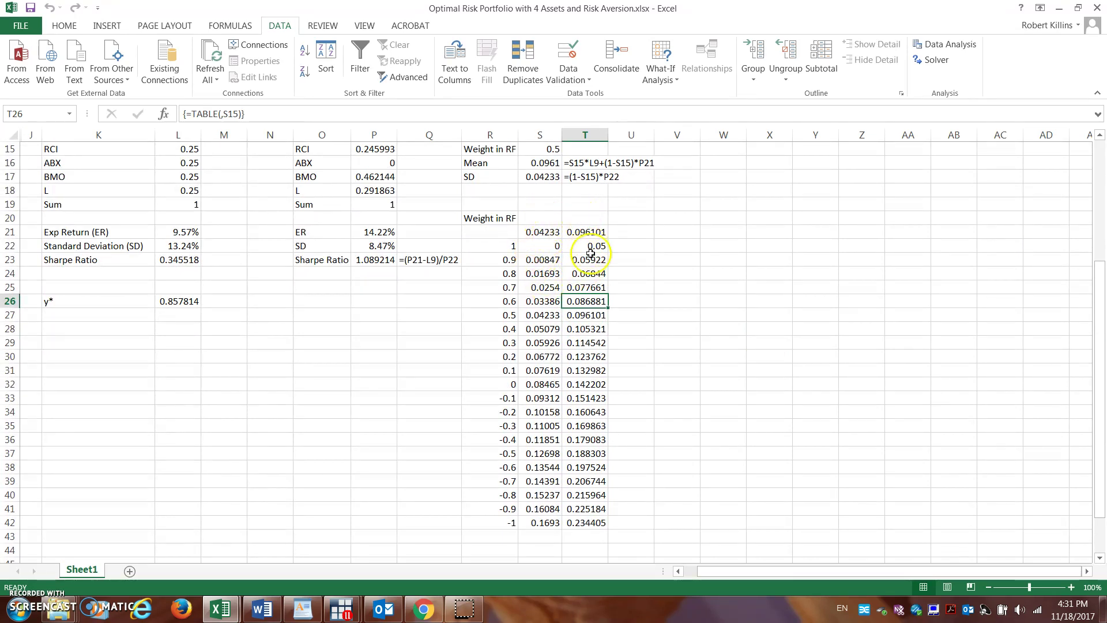
pyautogui.click(510, 248)
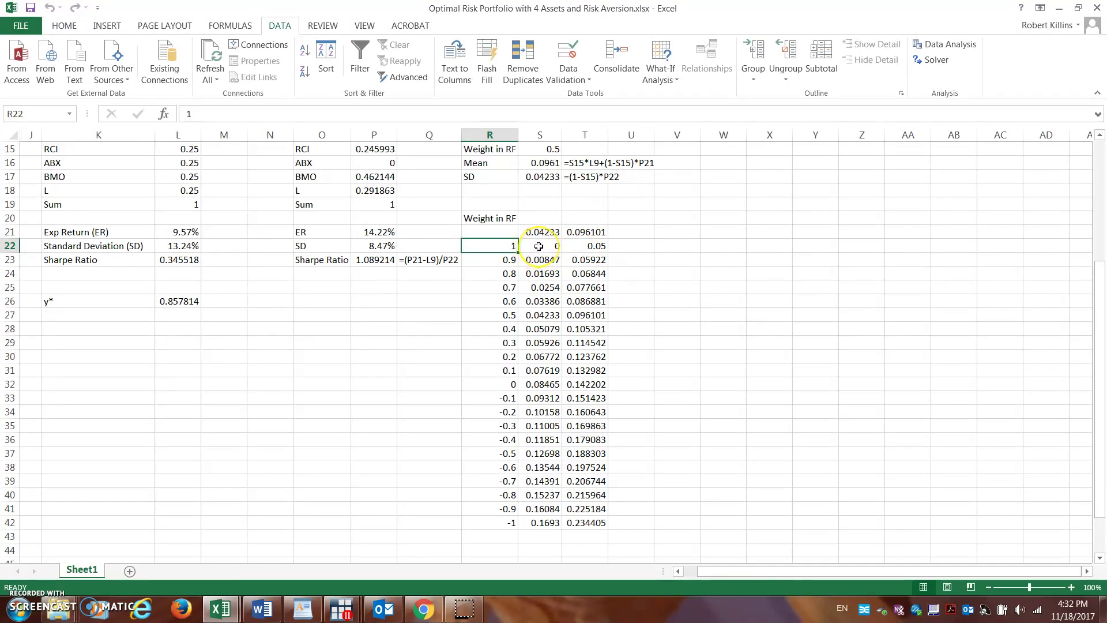
pyautogui.click(539, 247)
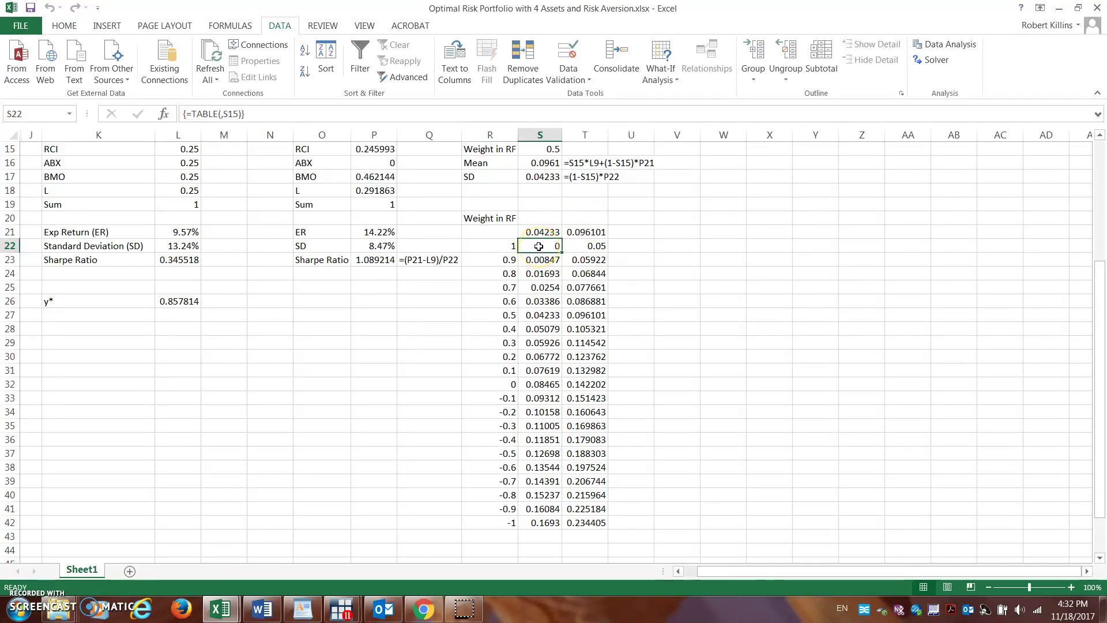
pyautogui.click(588, 247)
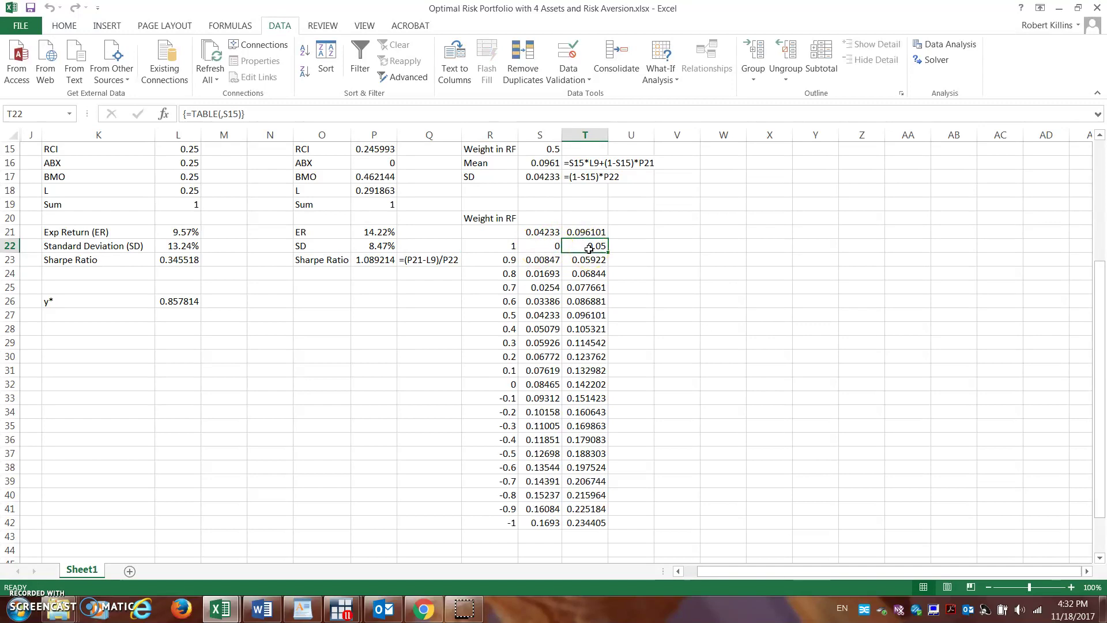
pyautogui.click(507, 384)
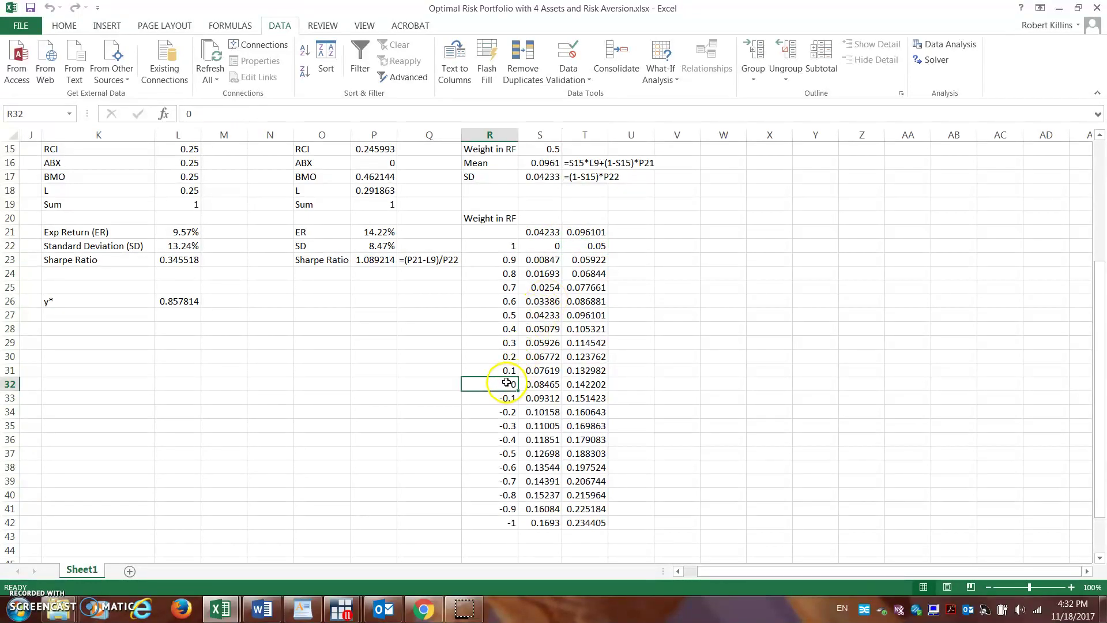
pyautogui.click(537, 386)
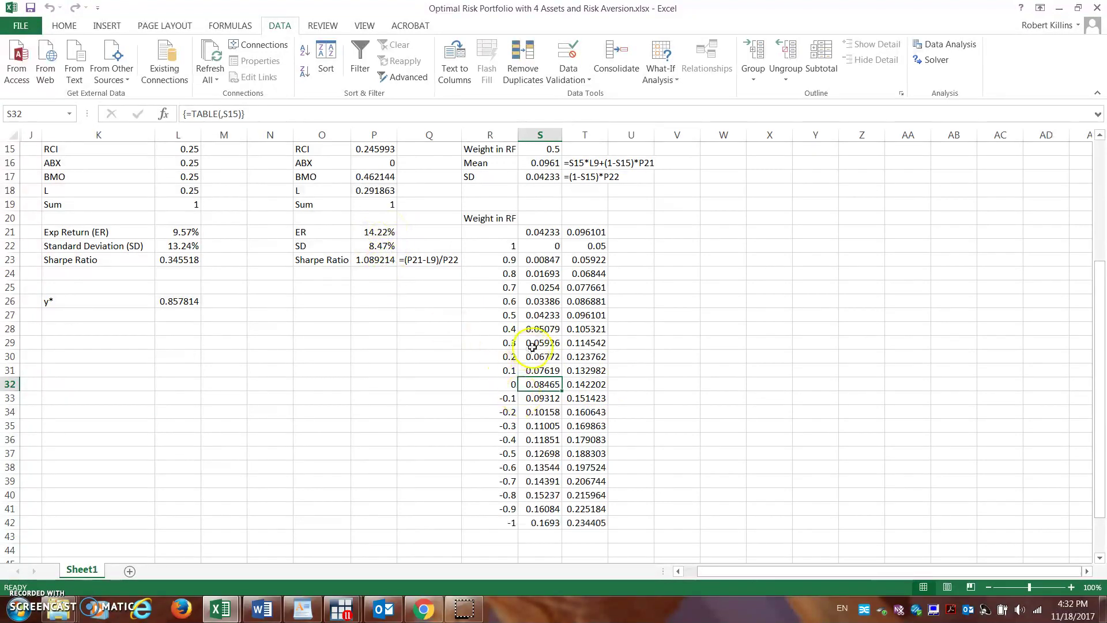
pyautogui.moveTo(1095, 429); pyautogui.dragTo(1097, 385)
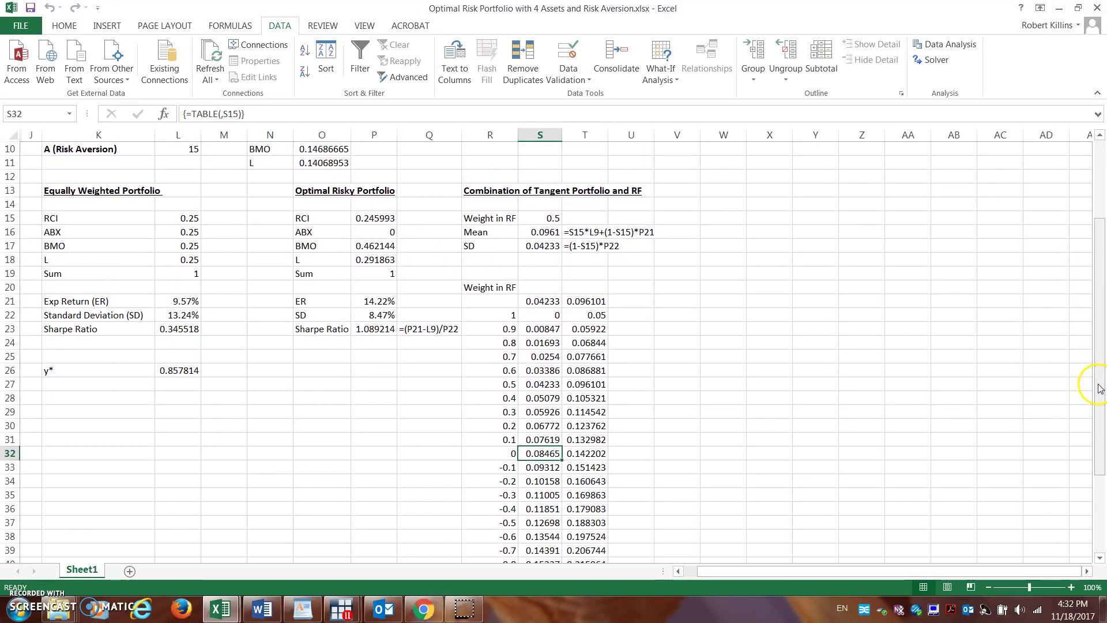
pyautogui.moveTo(539, 311); pyautogui.dragTo(579, 507)
pyautogui.moveTo(585, 567); pyautogui.dragTo(606, 549)
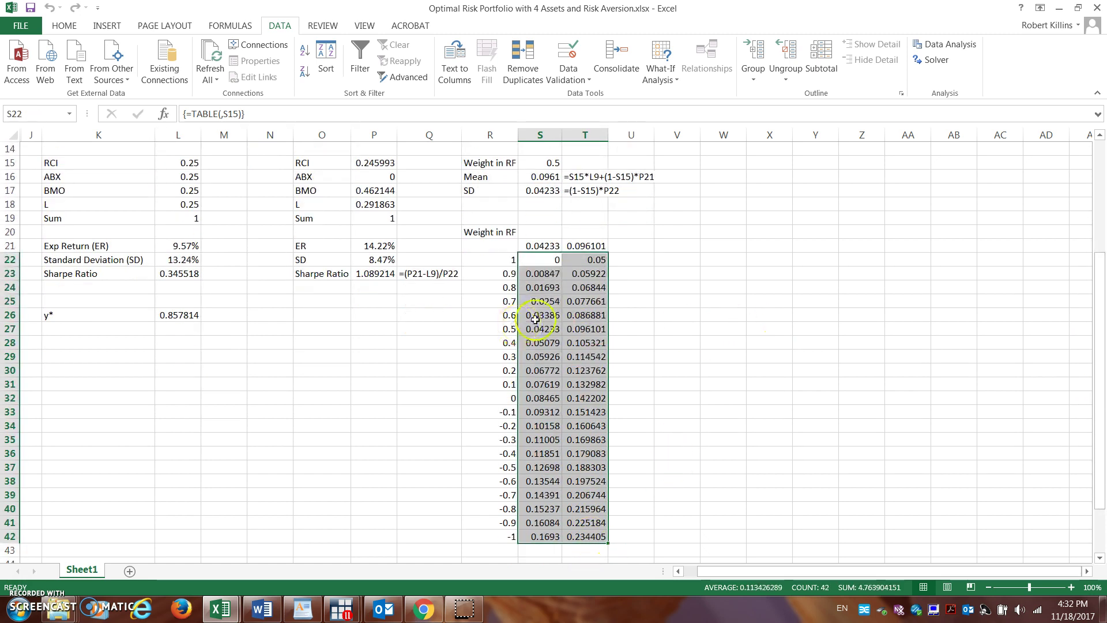
pyautogui.moveTo(1103, 263); pyautogui.dragTo(1090, 145)
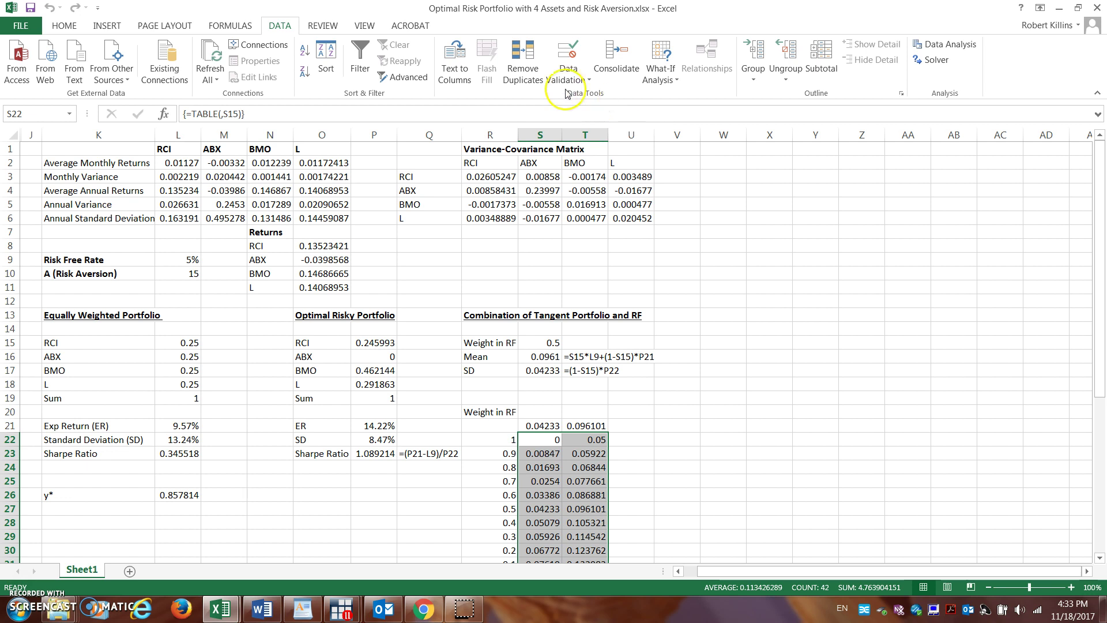
# Step: Insert a Scatter with Straight Lines and Markers chart and enlarge it beside the table
pyautogui.click(108, 26)
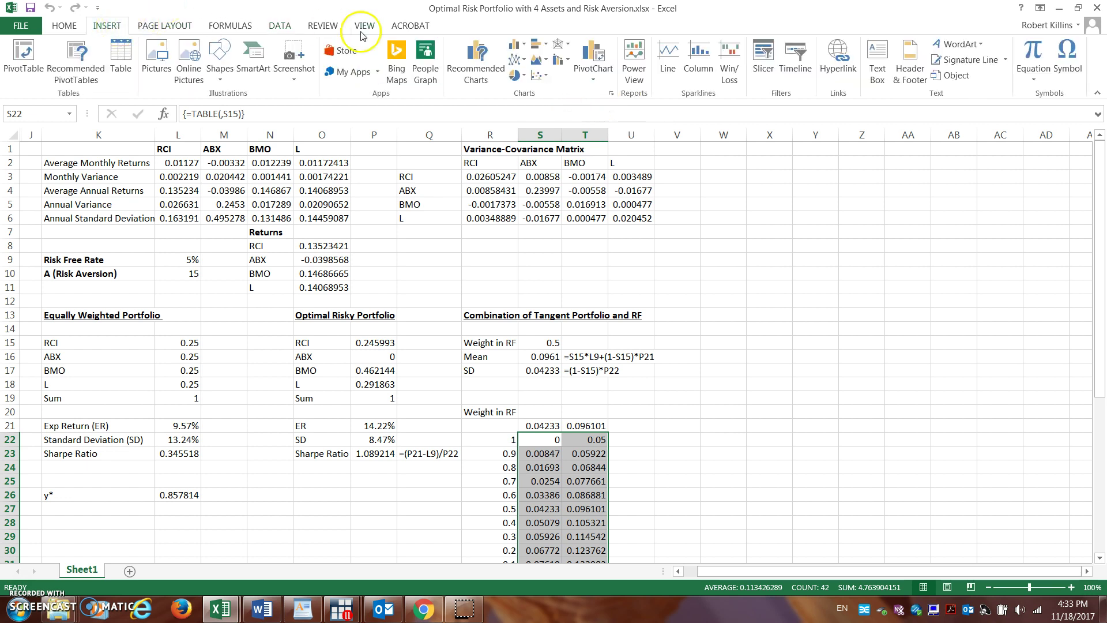
pyautogui.click(535, 74)
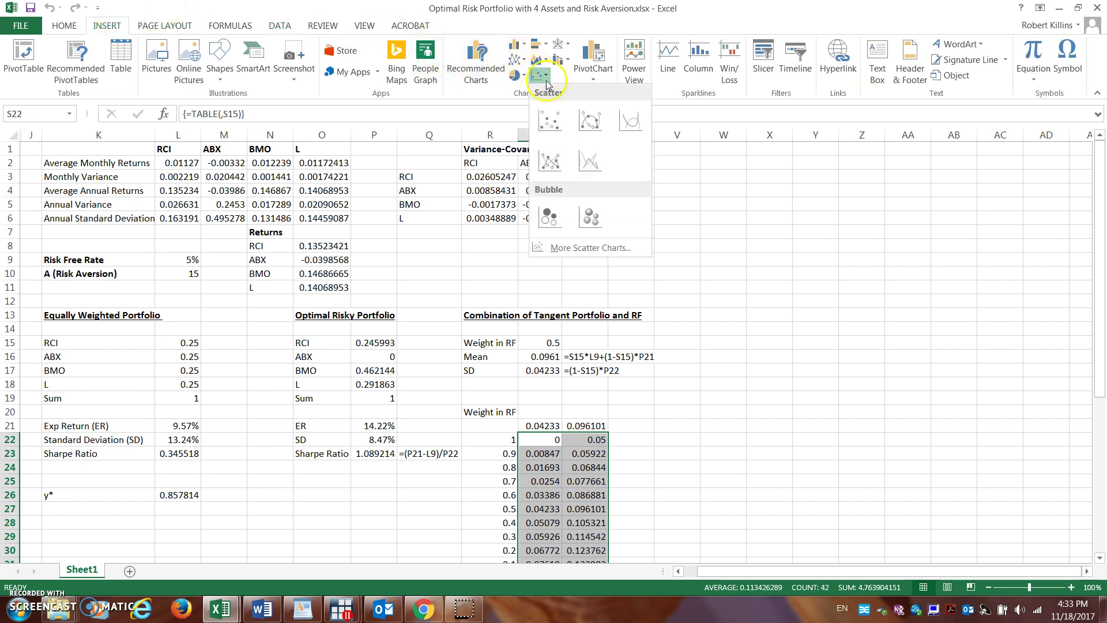
pyautogui.click(588, 112)
pyautogui.moveTo(605, 274); pyautogui.dragTo(890, 217)
pyautogui.moveTo(851, 405); pyautogui.dragTo(851, 471)
pyautogui.moveTo(1025, 333); pyautogui.dragTo(1092, 316)
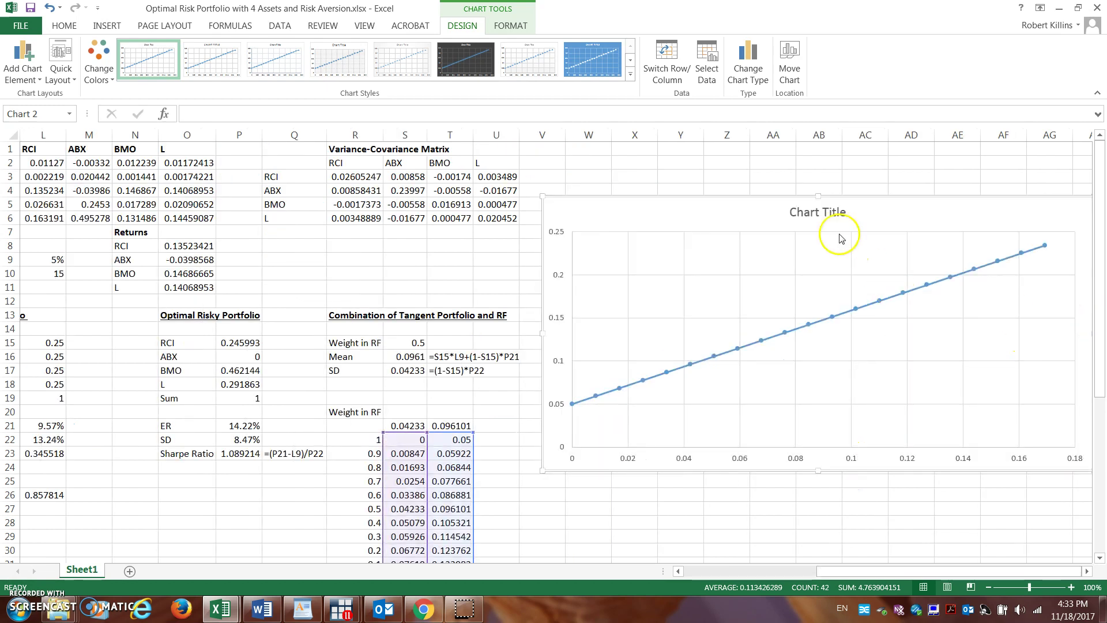
pyautogui.moveTo(817, 195); pyautogui.dragTo(816, 178)
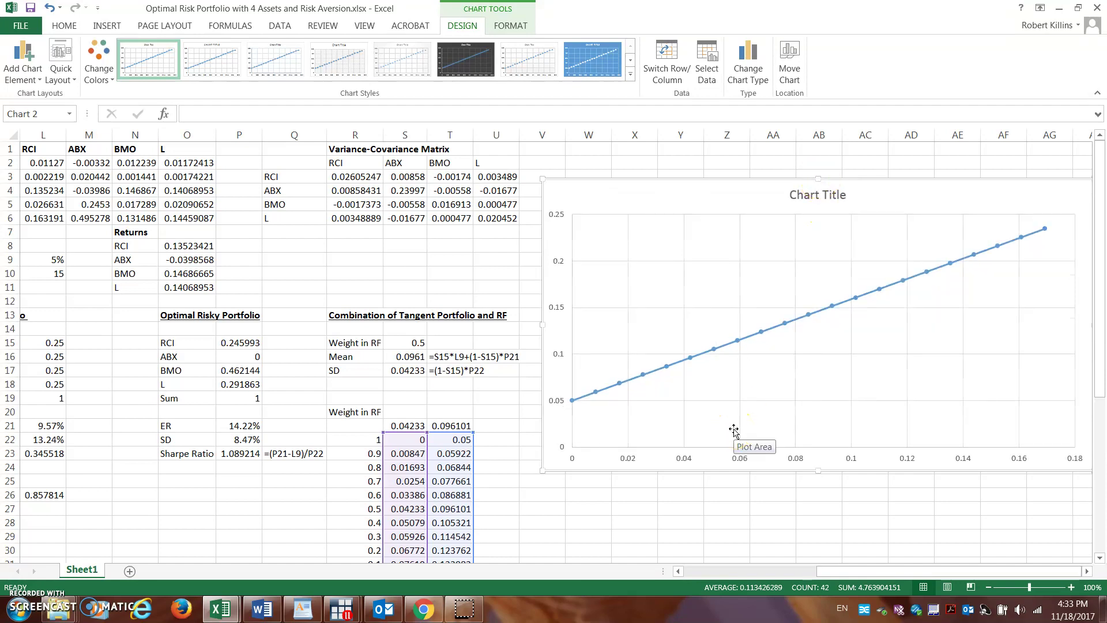
# Step: Replace the placeholder chart title with 'CML Line'
pyautogui.doubleClick(806, 192)
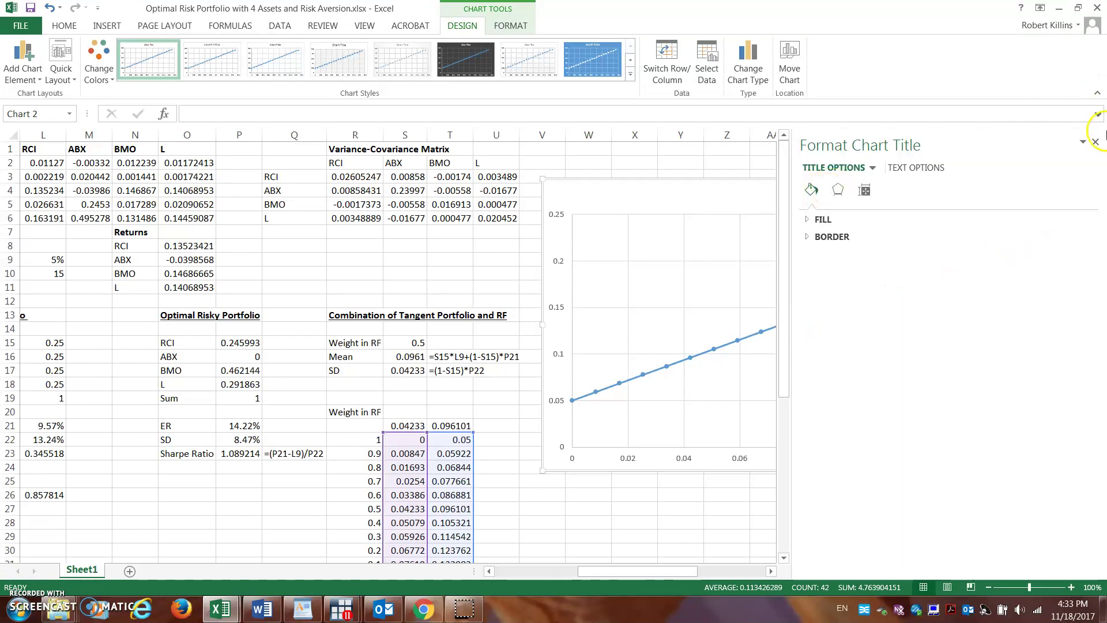
pyautogui.click(1095, 142)
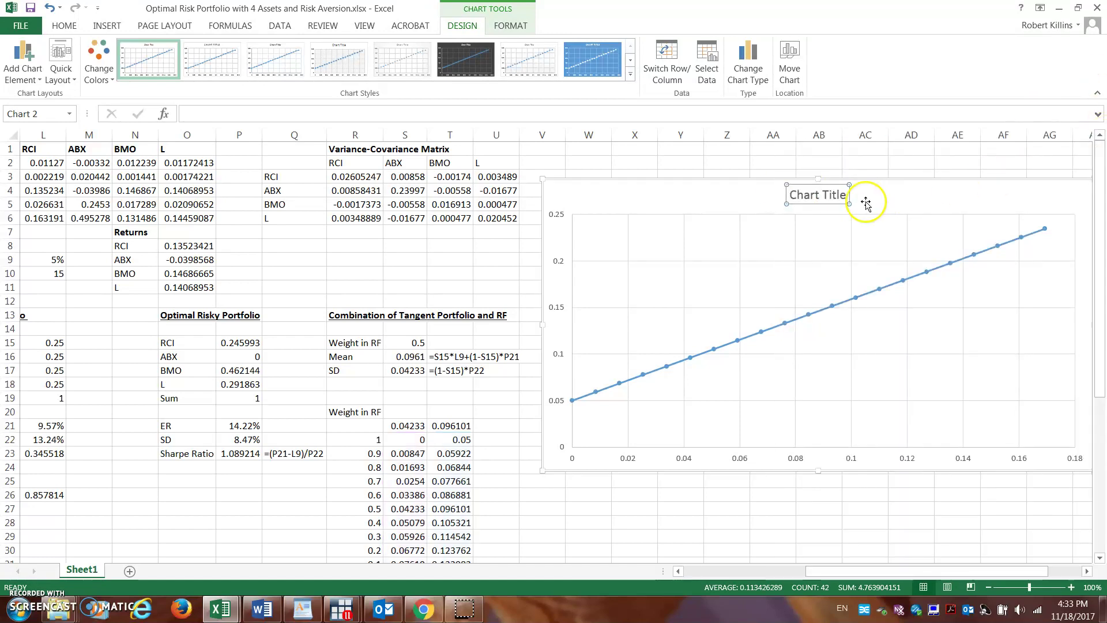
pyautogui.tripleClick(841, 196)
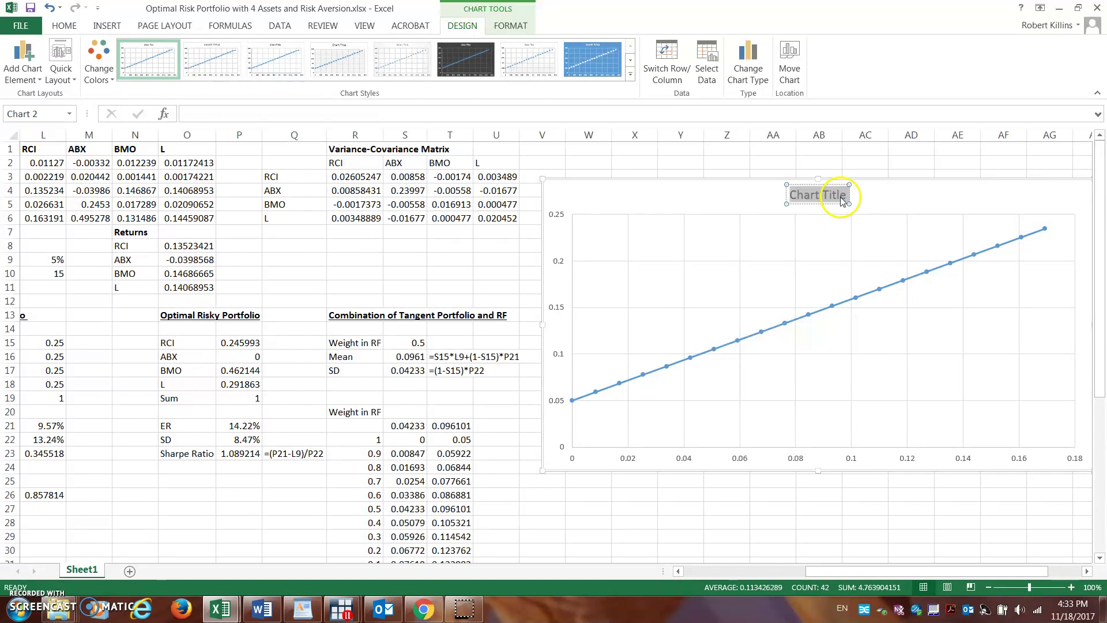
pyautogui.press('Delete')
pyautogui.write('CML Line')
pyautogui.press('BackSpace')
pyautogui.press('BackSpace')
pyautogui.press('BackSpace')
pyautogui.press('BackSpace')
pyautogui.press('BackSpace')
pyautogui.write('Line')
pyautogui.click(842, 199)
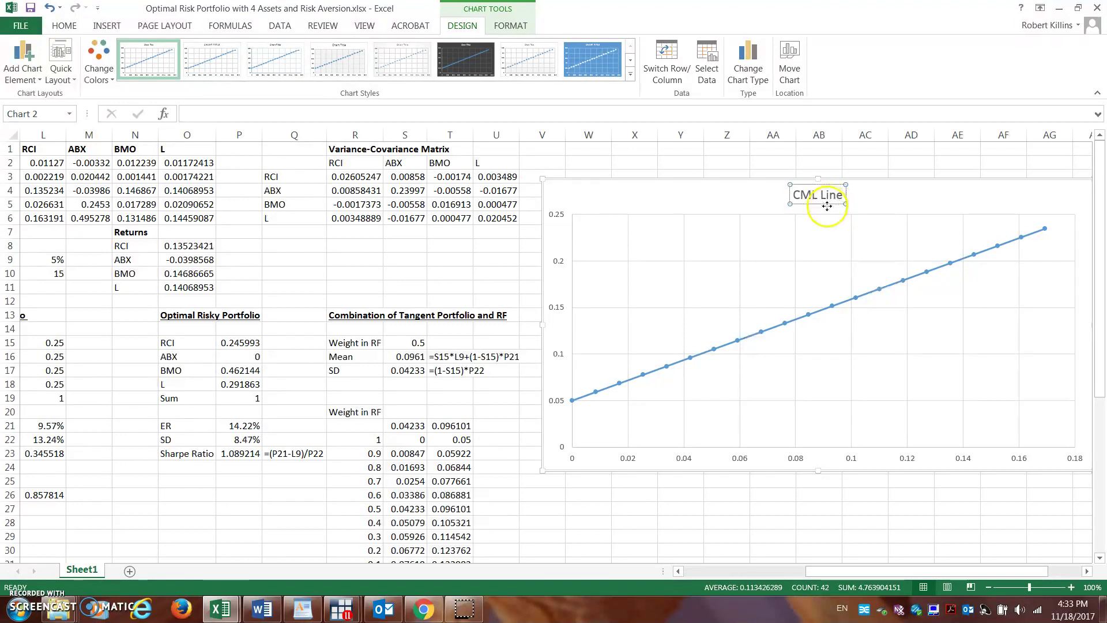
# Step: Select the chart's plot area and scroll through the sheet
pyautogui.click(800, 247)
pyautogui.moveTo(1100, 295); pyautogui.dragTo(1104, 326)
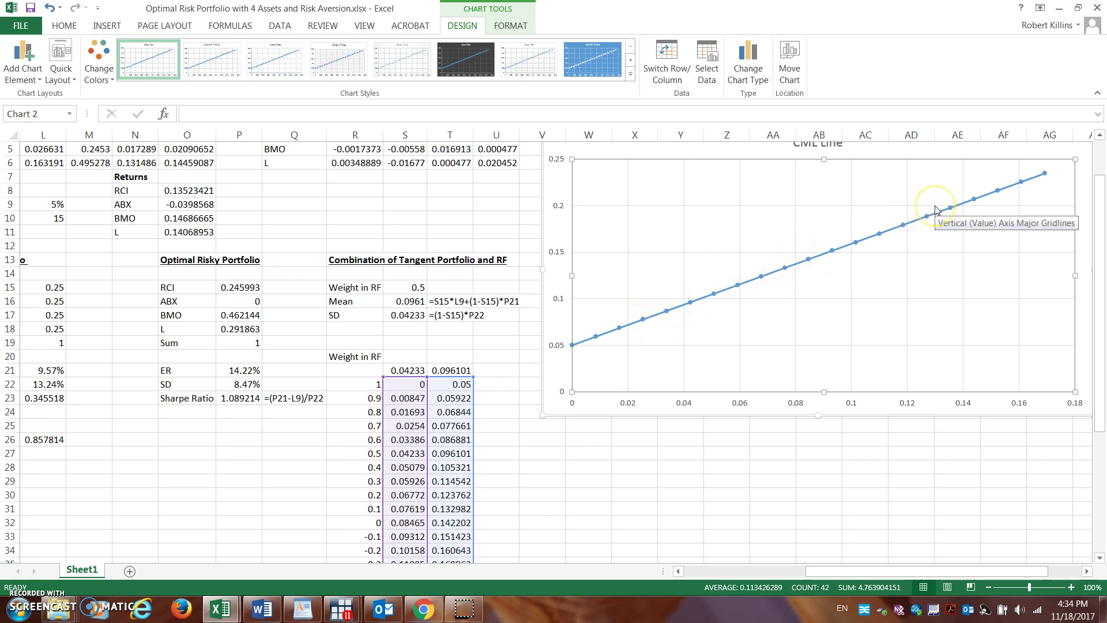
pyautogui.moveTo(1100, 248); pyautogui.dragTo(1103, 244)
pyautogui.click(897, 572)
pyautogui.moveTo(897, 572); pyautogui.dragTo(885, 573)
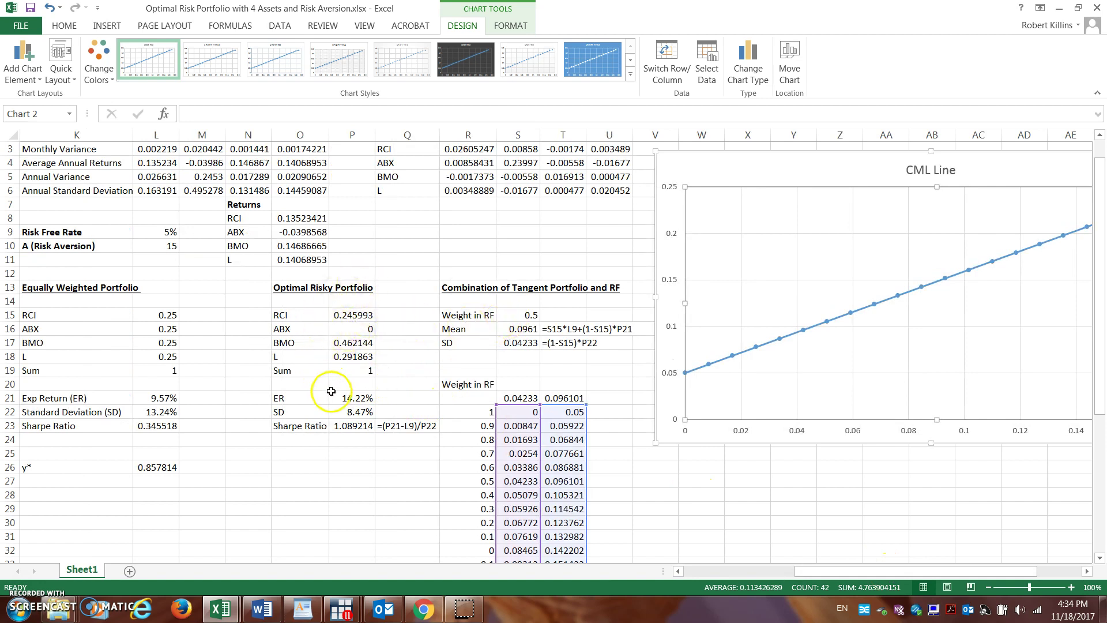
# Step: Open the chart's Select Data settings and review the existing CML series
pyautogui.rightClick(887, 321)
pyautogui.click(931, 402)
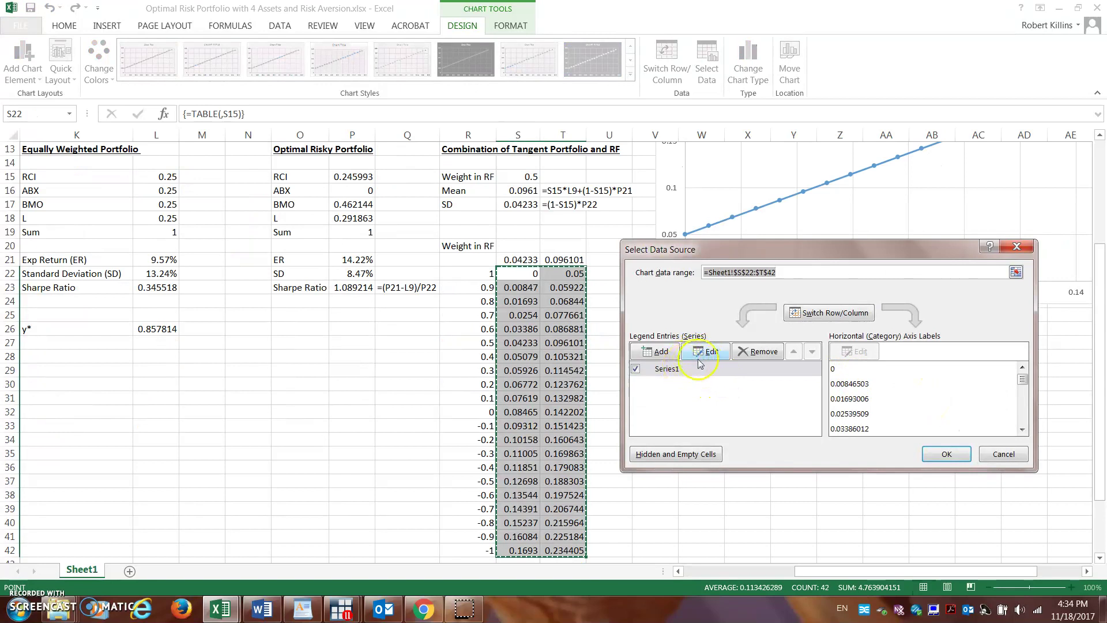
pyautogui.click(703, 352)
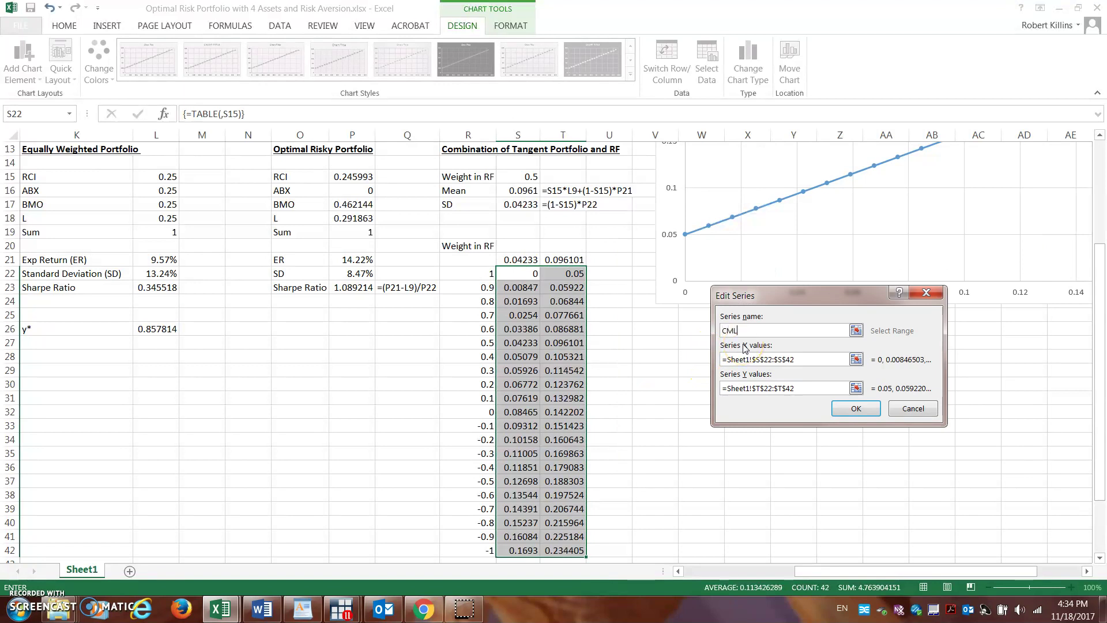
pyautogui.click(856, 407)
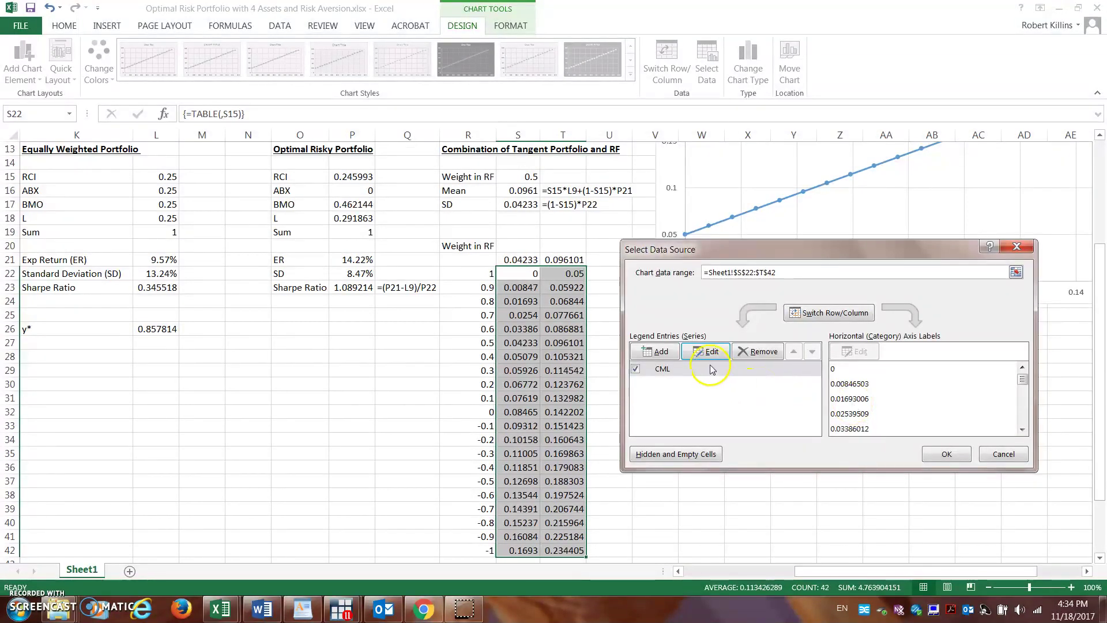
# Step: Add a 'Tan Port' series with X =Sheet1!$P$22 and Y =Sheet1!$P$21
pyautogui.click(663, 352)
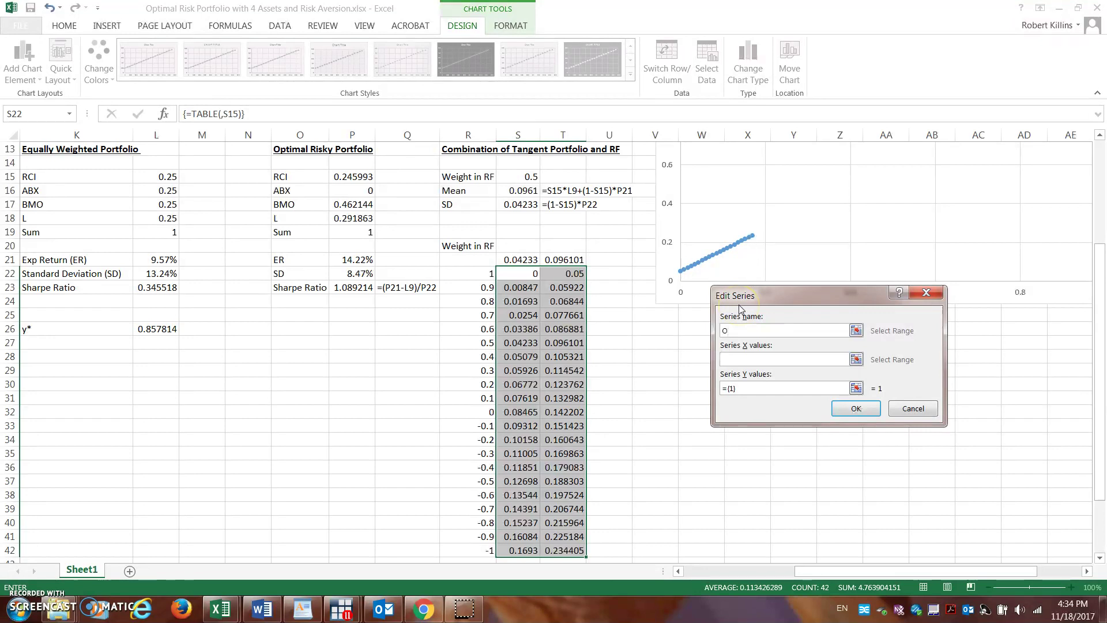
pyautogui.press('BackSpace')
pyautogui.write('Tan Port')
pyautogui.click(778, 359)
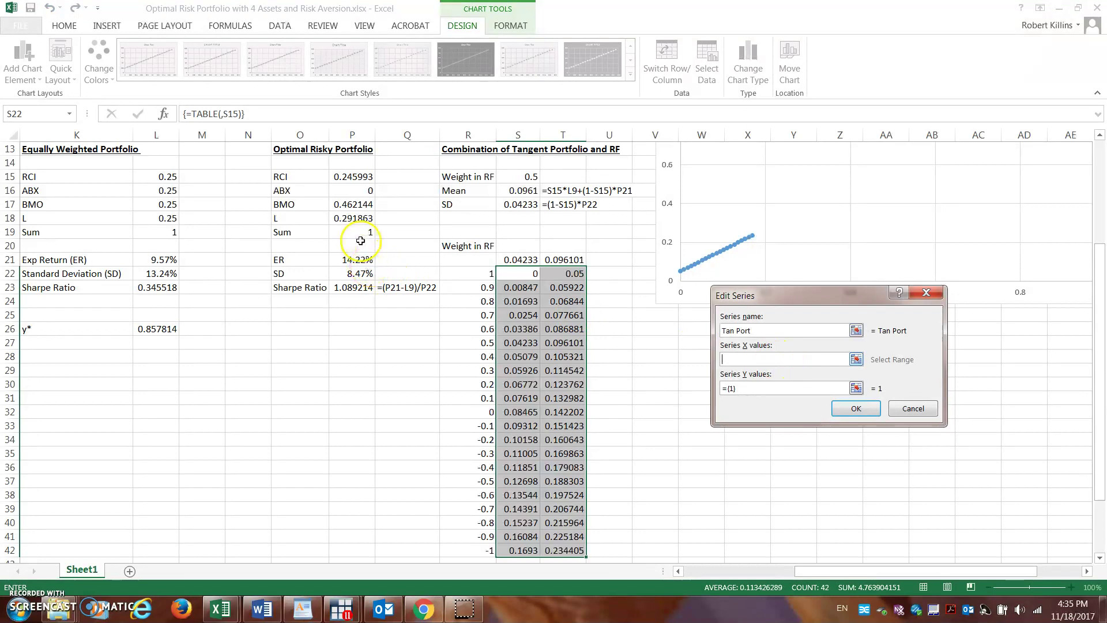
pyautogui.click(361, 275)
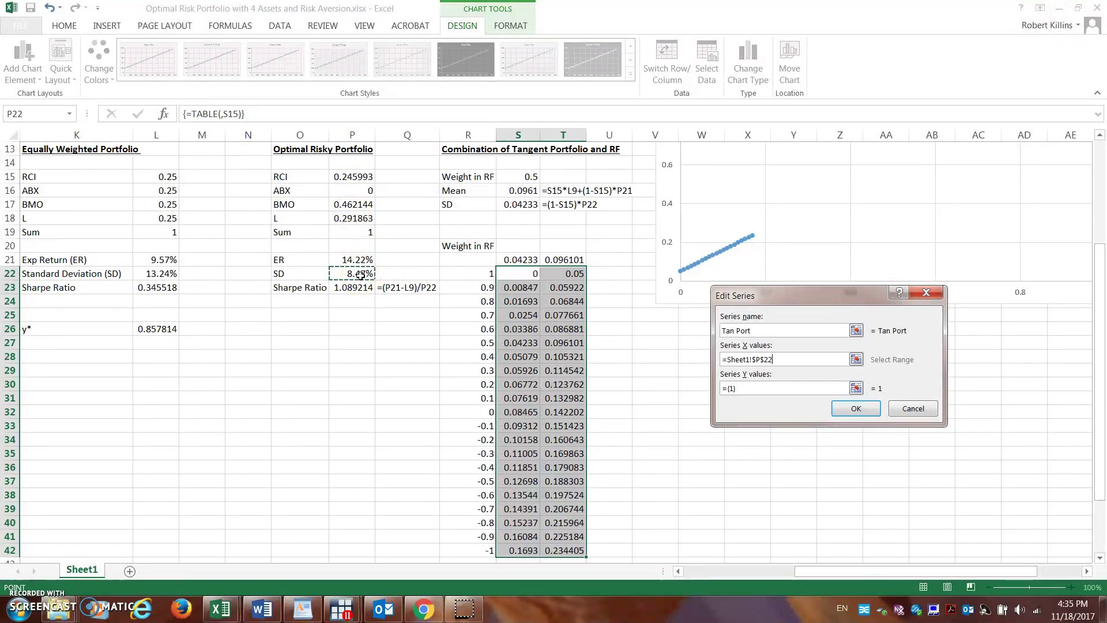
pyautogui.click(770, 391)
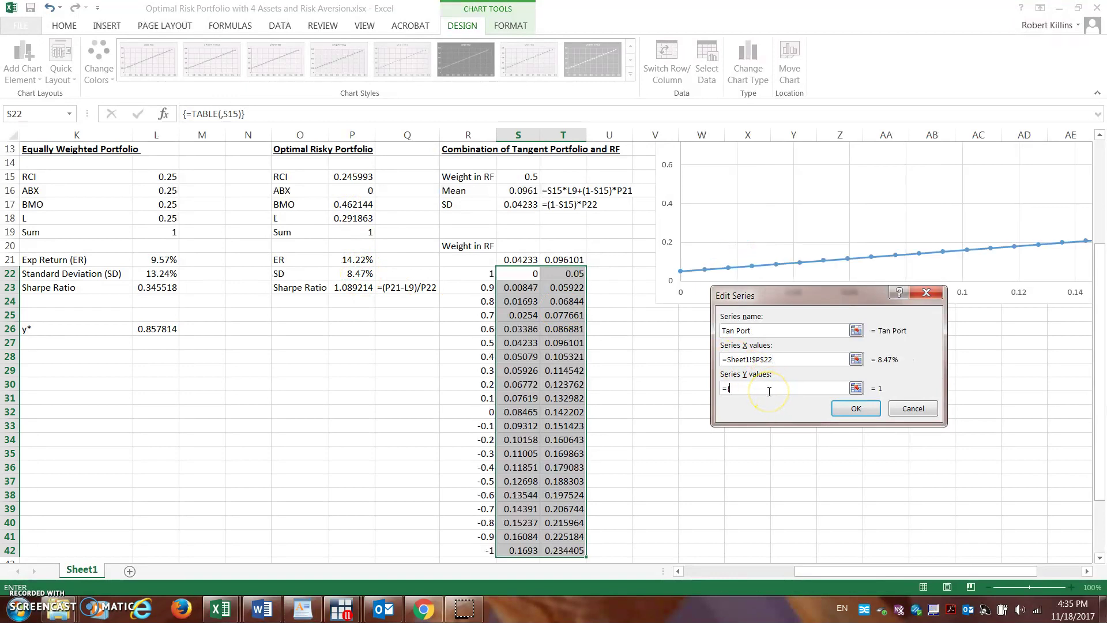
pyautogui.click(359, 259)
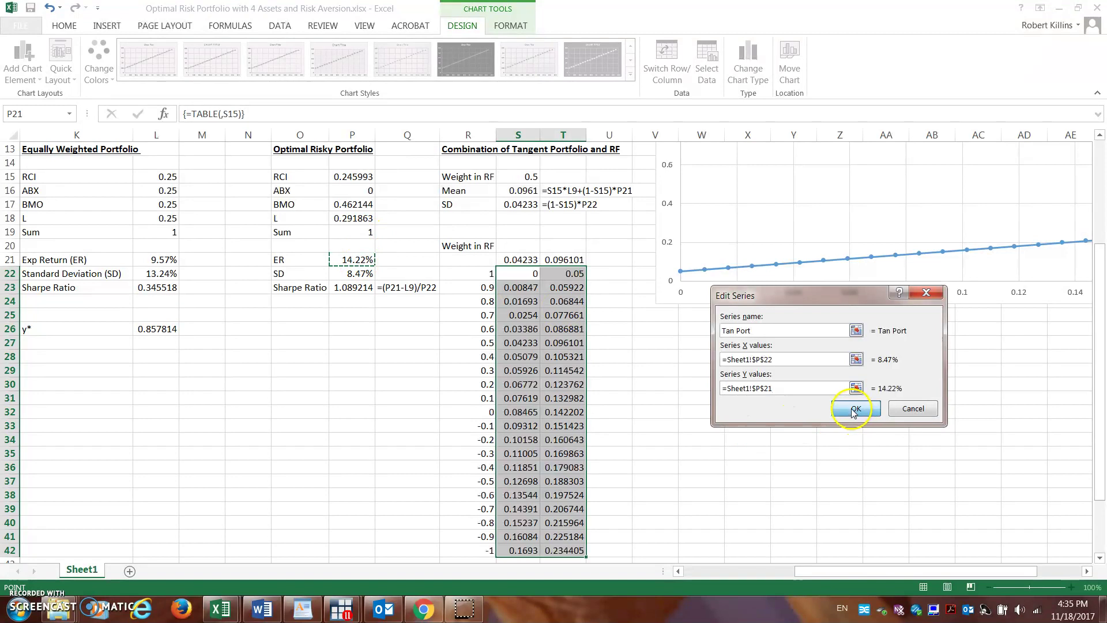
pyautogui.click(855, 410)
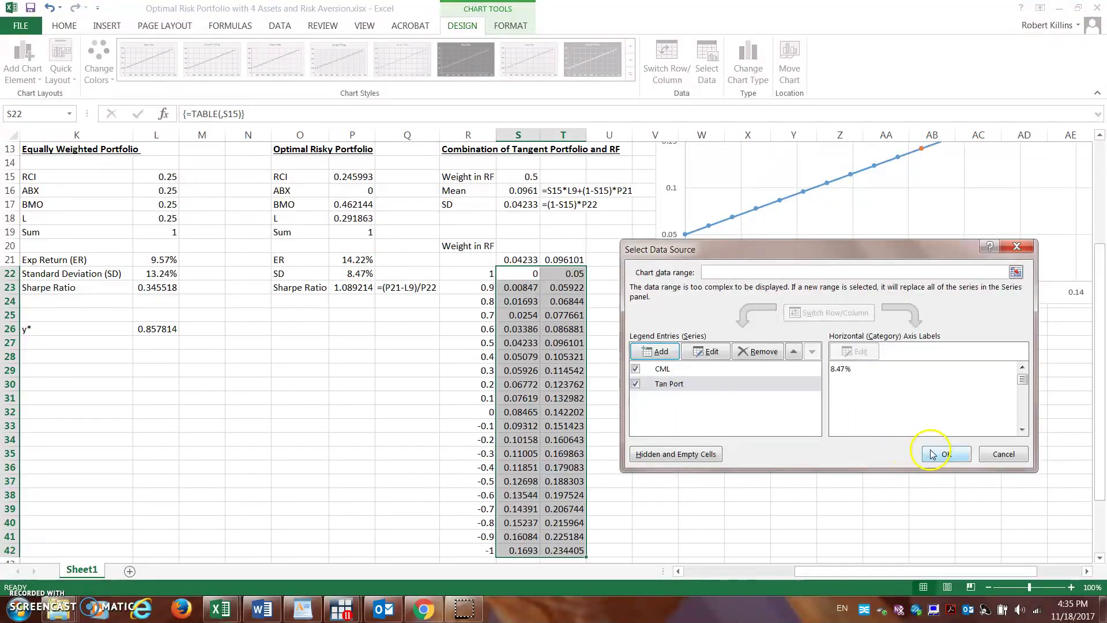
pyautogui.click(944, 453)
pyautogui.moveTo(1101, 426); pyautogui.dragTo(1101, 365)
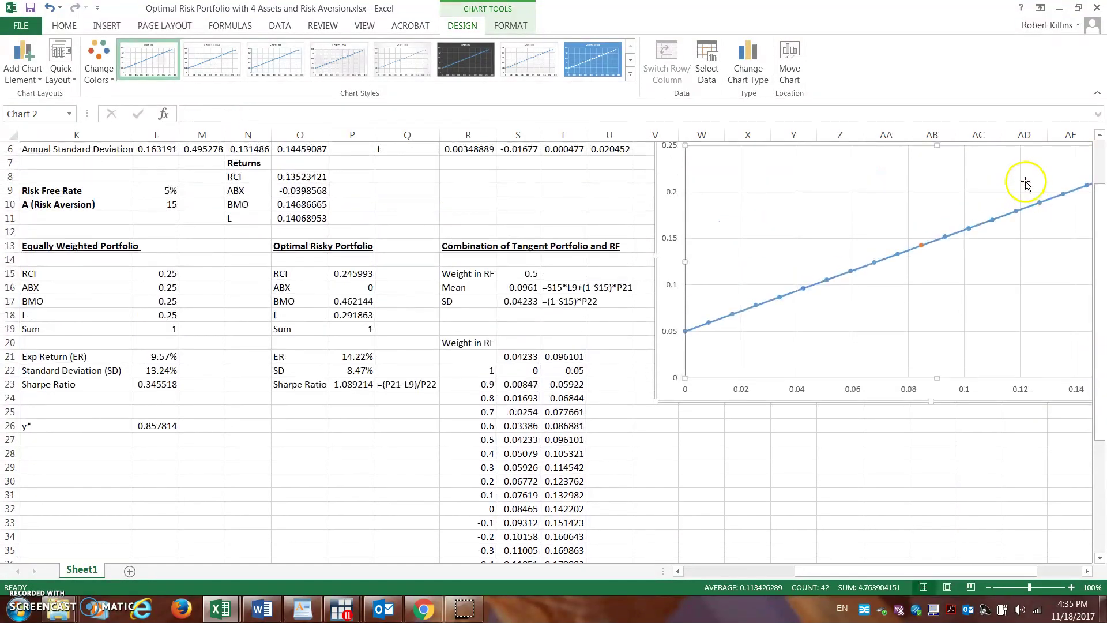
pyautogui.moveTo(924, 249)
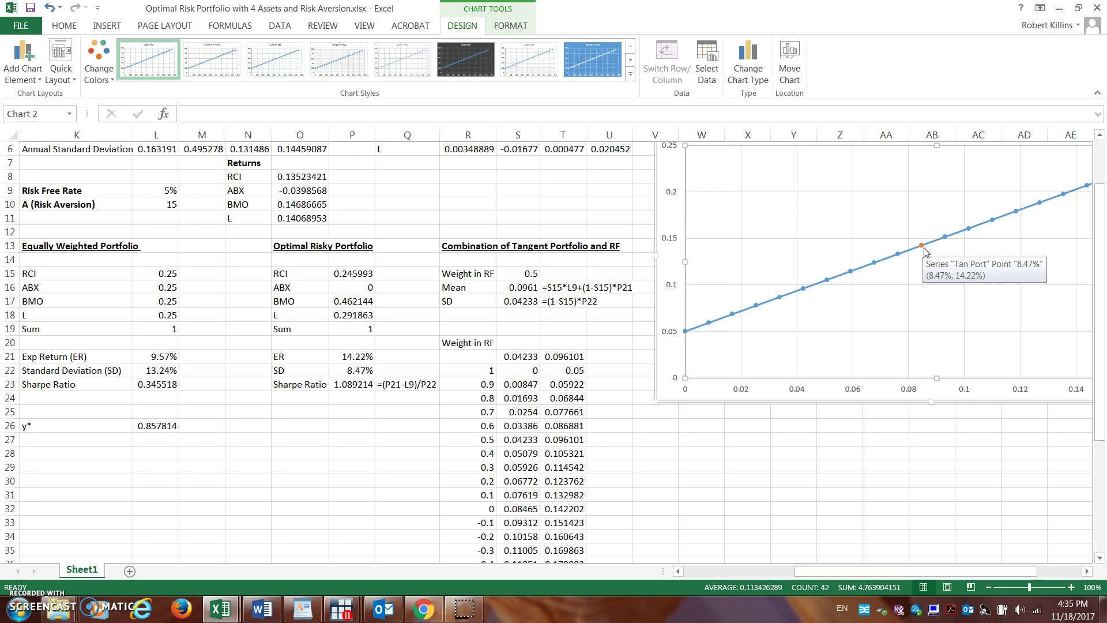
pyautogui.moveTo(923, 253)
pyautogui.mouseDown()
pyautogui.moveTo(937, 322)
pyautogui.moveTo(927, 373)
pyautogui.mouseUp()
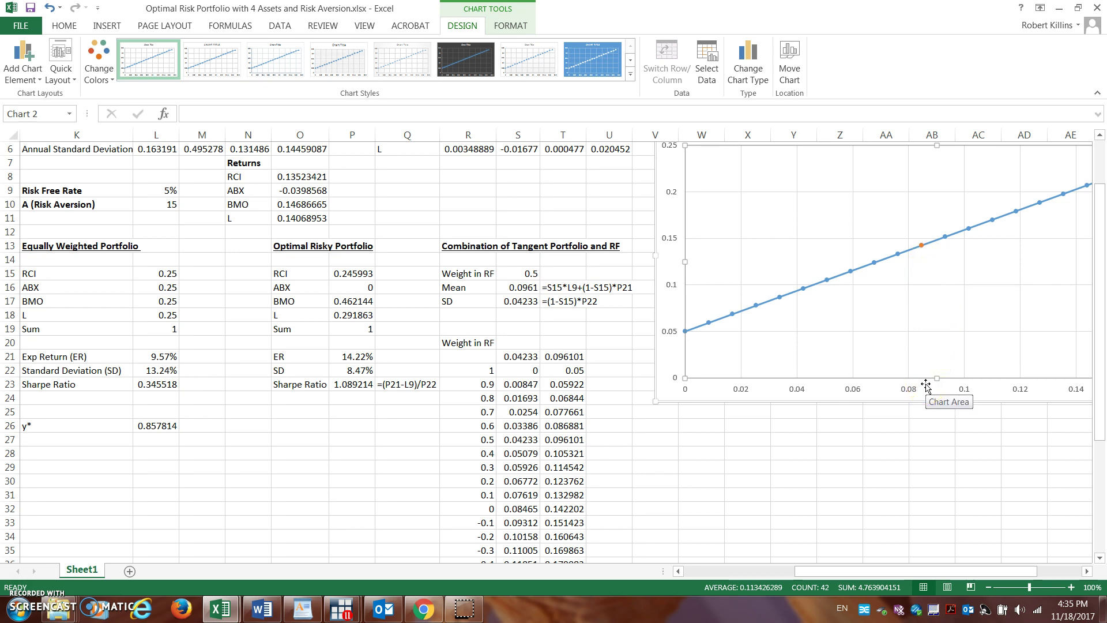
pyautogui.click(925, 384)
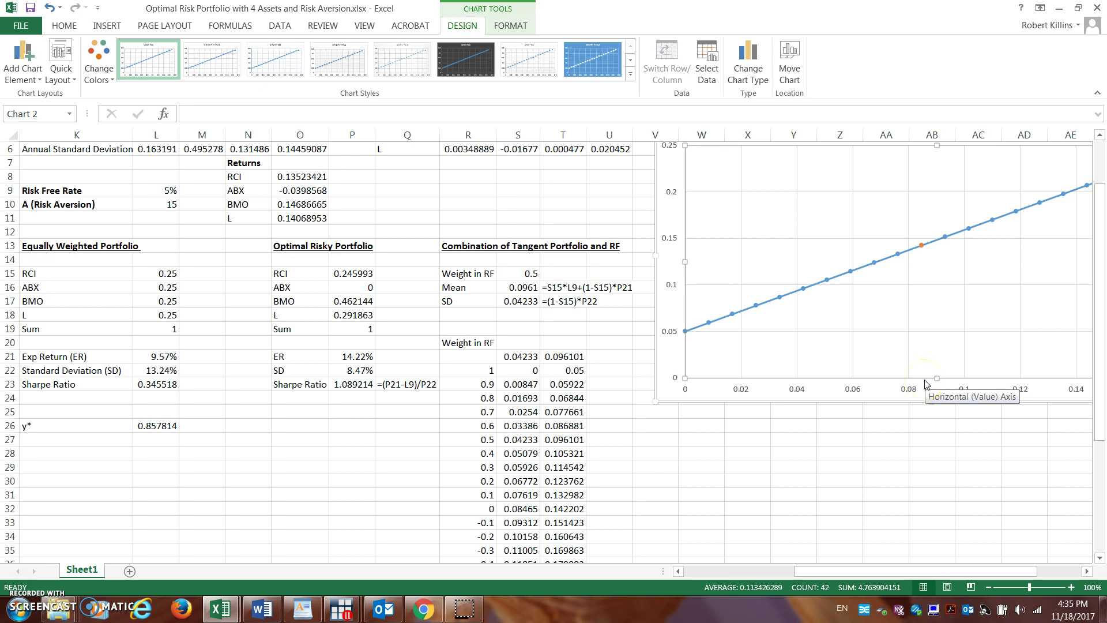
pyautogui.moveTo(923, 377)
pyautogui.mouseDown()
pyautogui.moveTo(922, 240)
pyautogui.moveTo(917, 282)
pyautogui.moveTo(934, 313)
pyautogui.mouseUp()
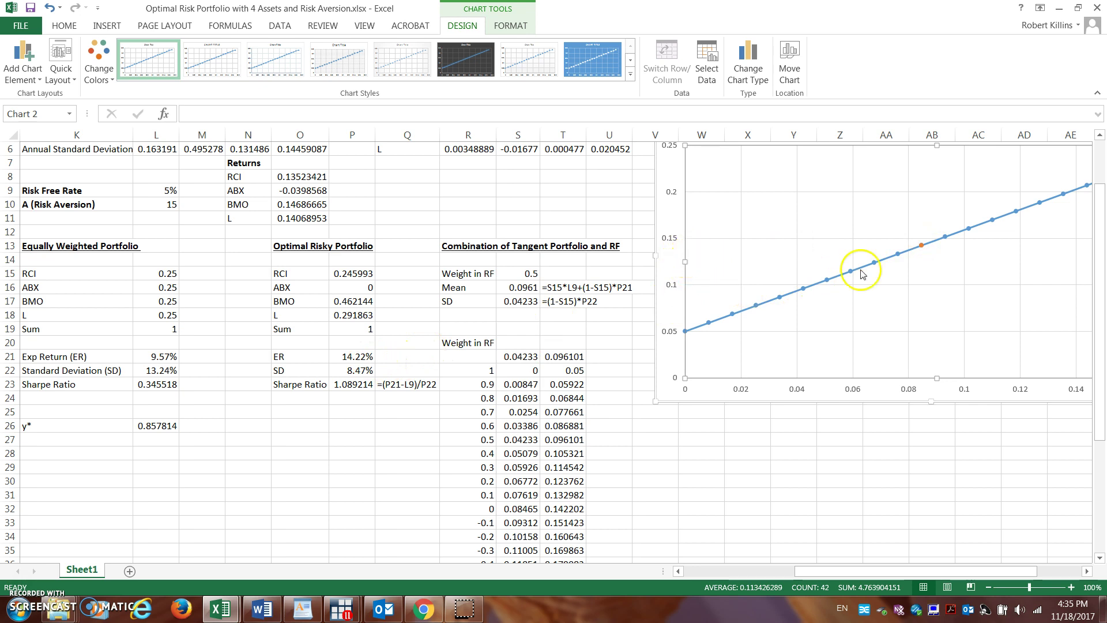
pyautogui.scroll(1, 1105, 313)
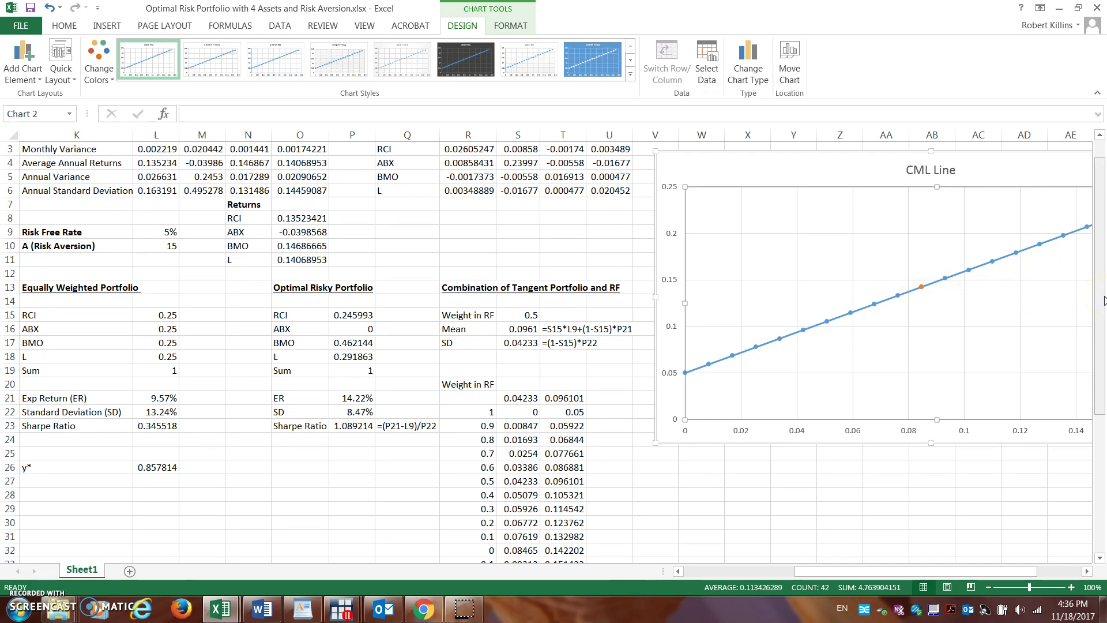
# Step: Add an 'EWP' series with X =Sheet1!$L$22 and Y =Sheet1!$L$21
pyautogui.rightClick(786, 272)
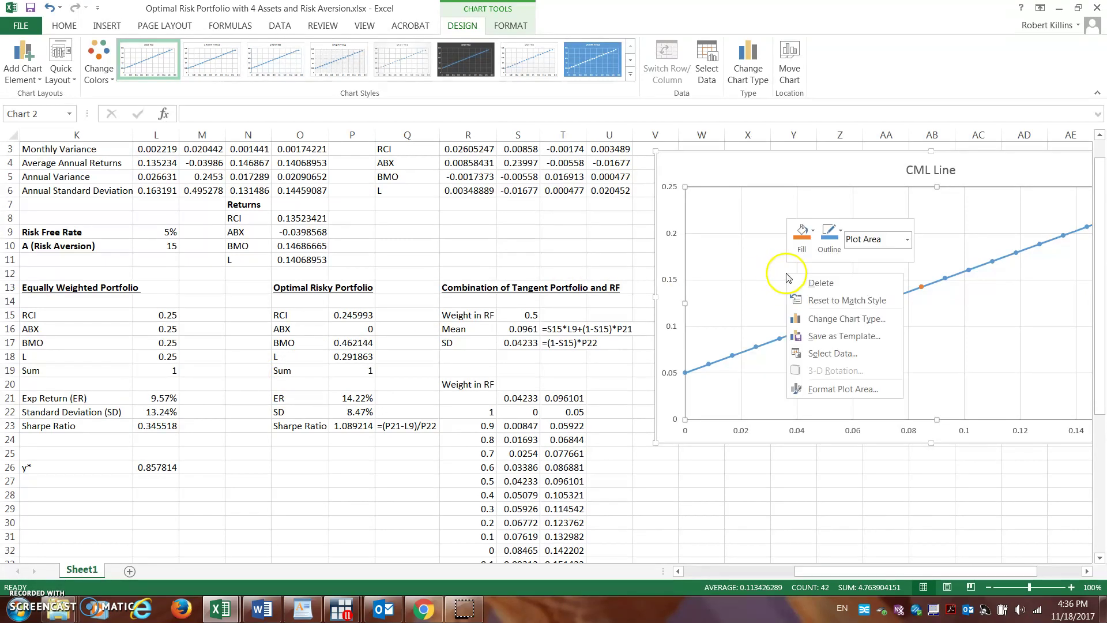
pyautogui.click(847, 354)
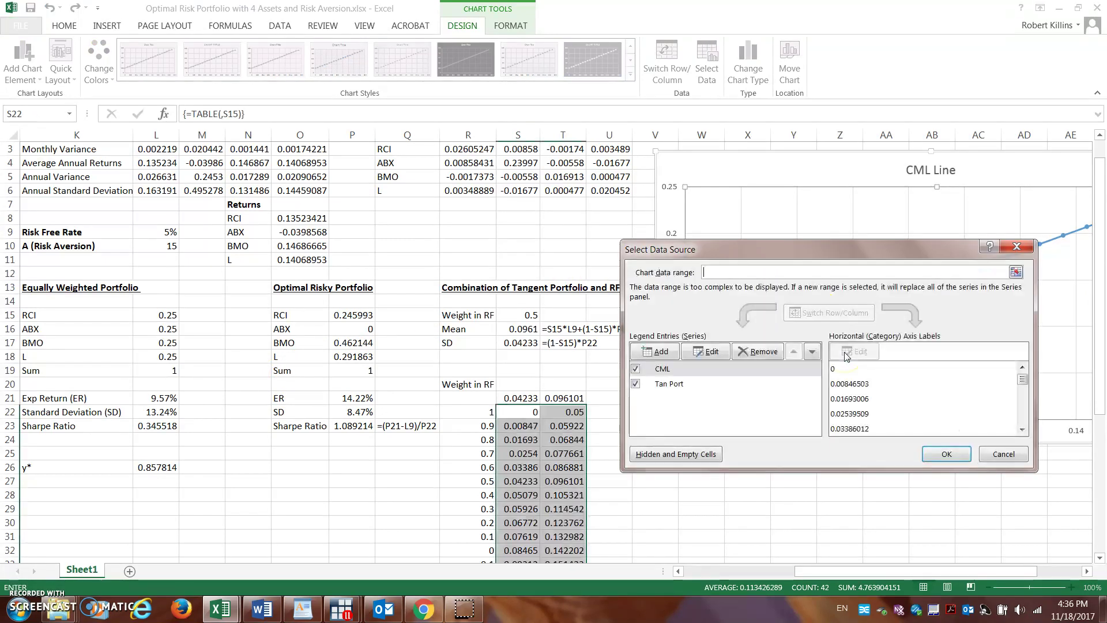
pyautogui.click(662, 353)
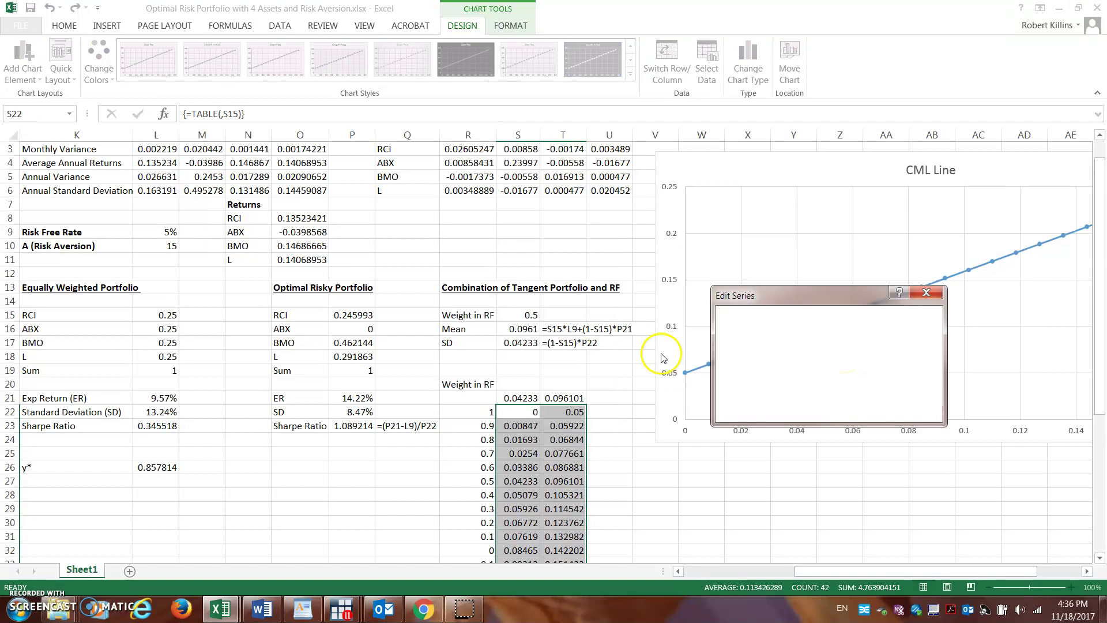
pyautogui.write('EWP')
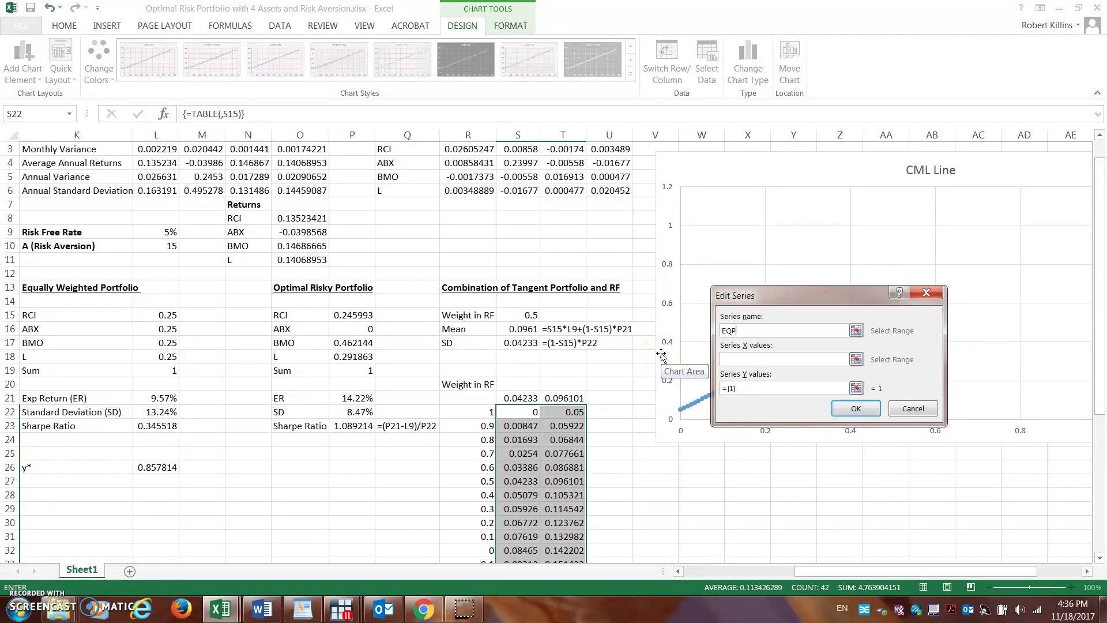
pyautogui.click(725, 359)
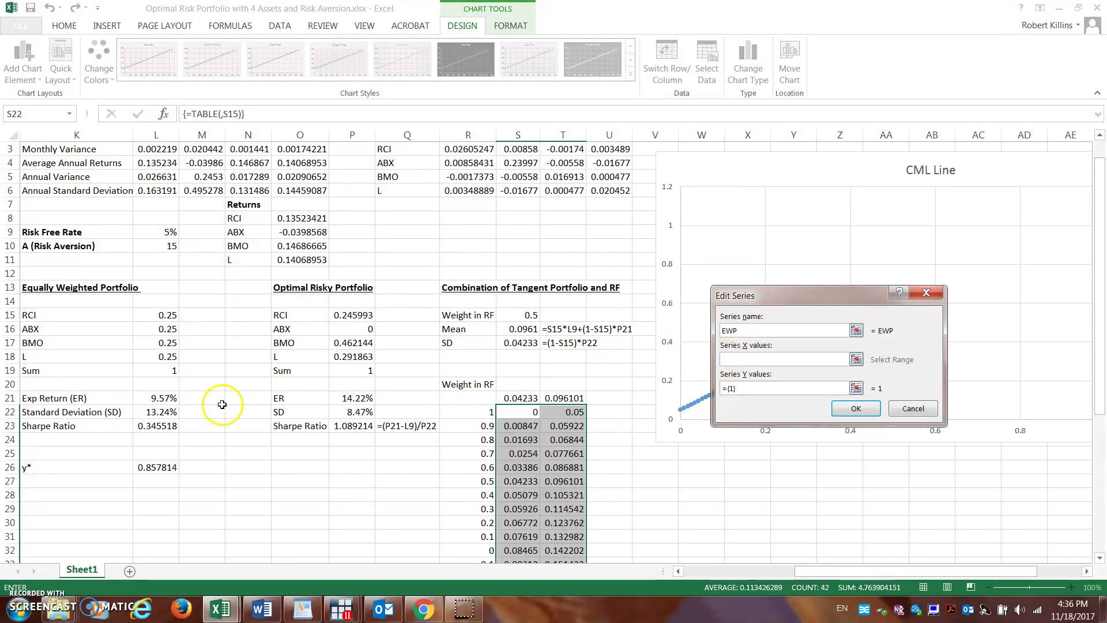
pyautogui.click(171, 418)
pyautogui.click(760, 388)
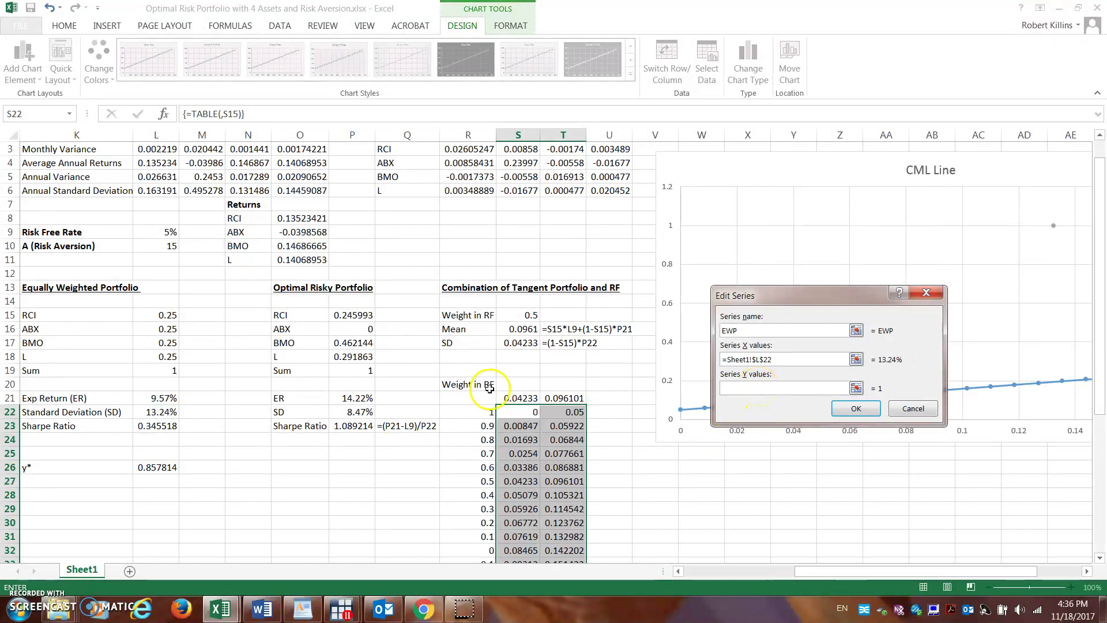
pyautogui.click(154, 402)
pyautogui.click(846, 411)
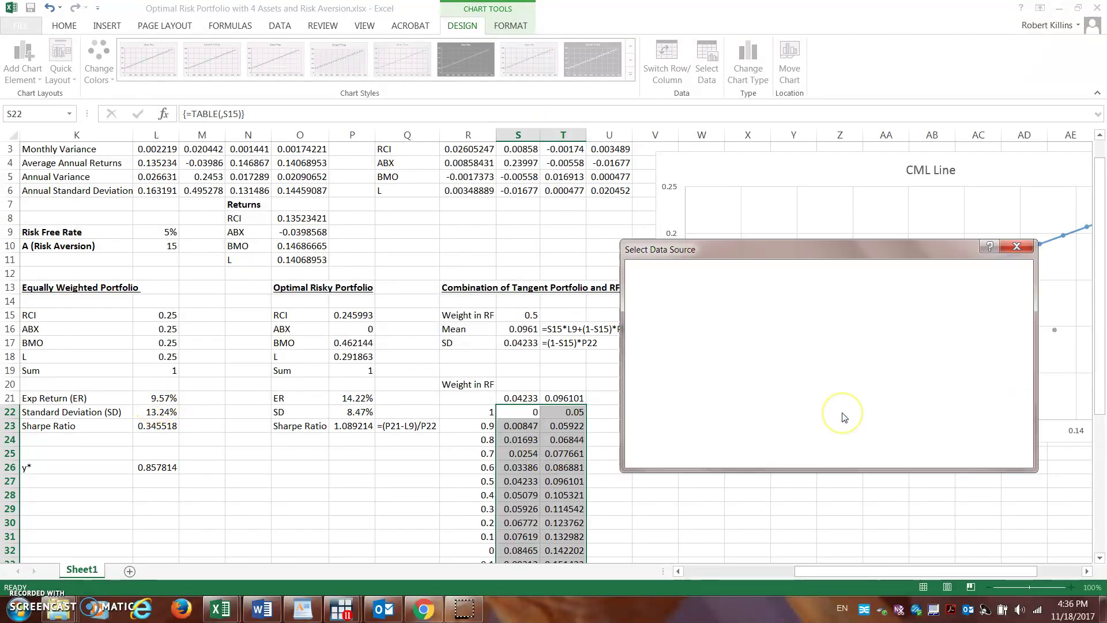
pyautogui.click(946, 454)
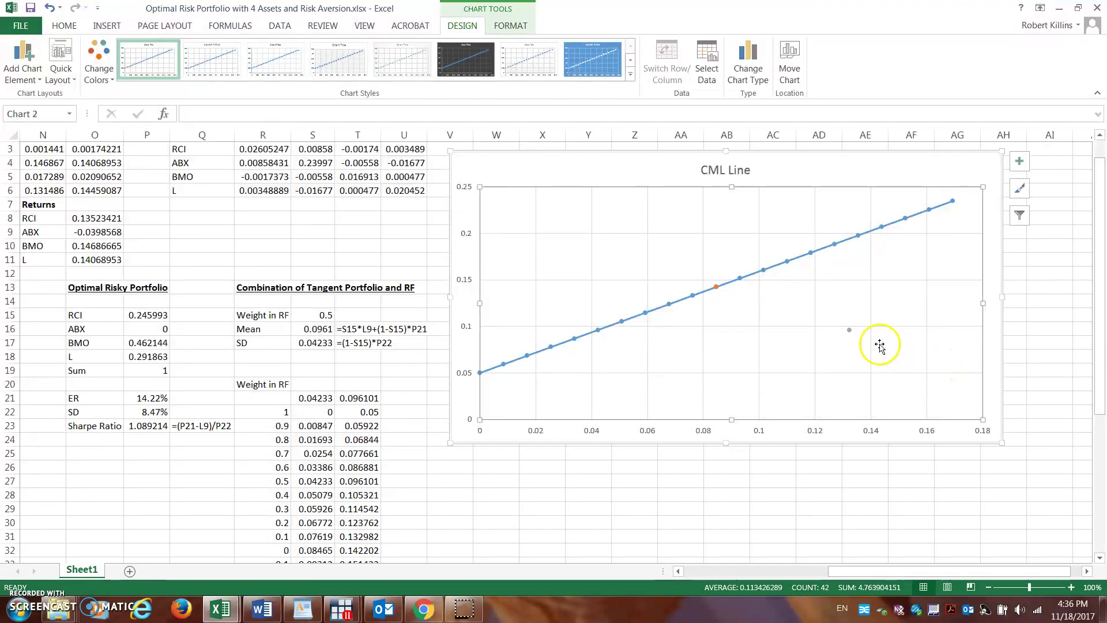
pyautogui.click(849, 330)
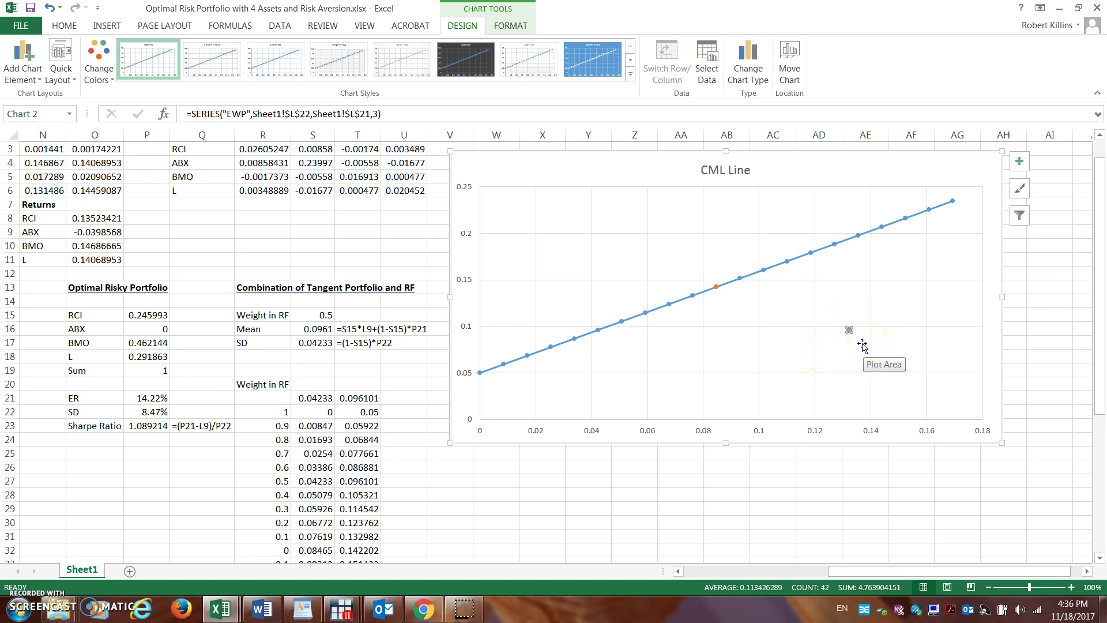
pyautogui.click(855, 369)
pyautogui.click(847, 349)
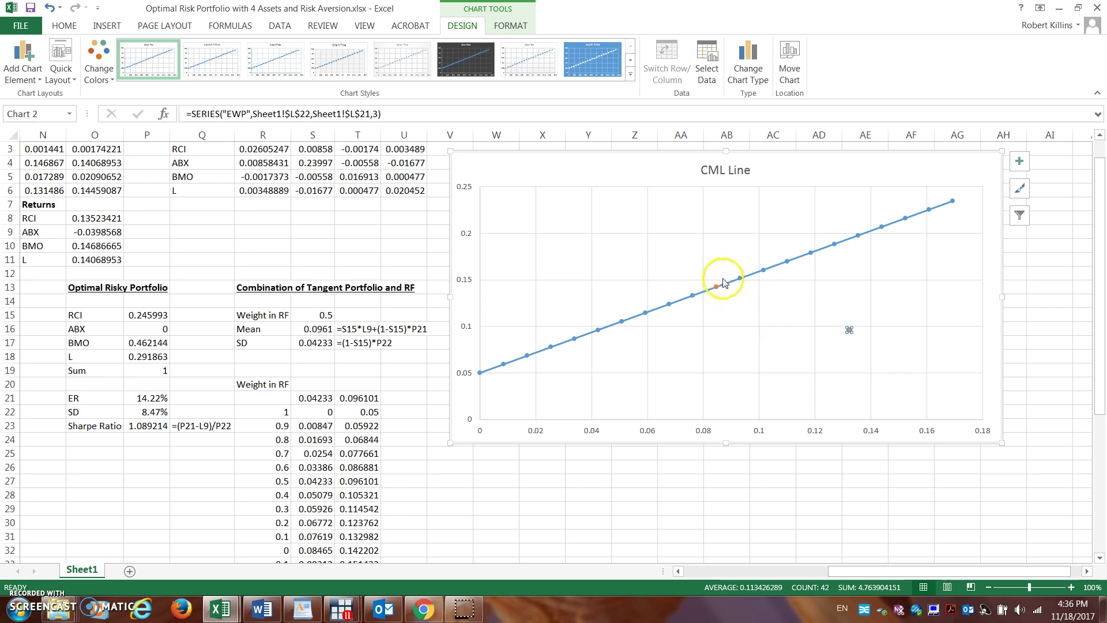
pyautogui.moveTo(719, 287)
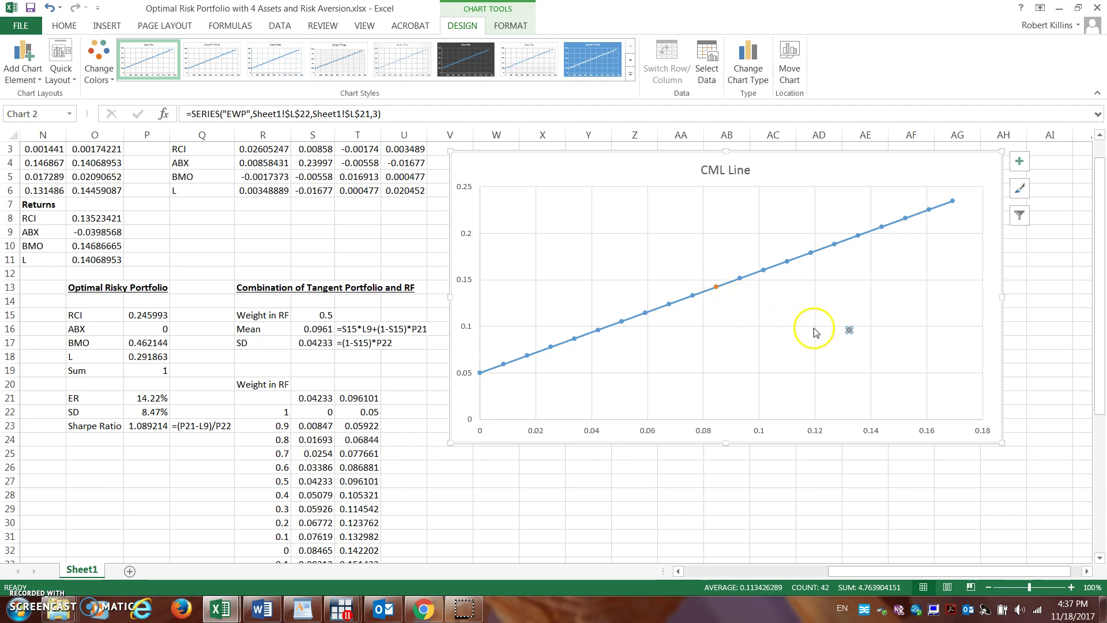
# Step: Add a data label showing the 9.57% return to the EWP point
pyautogui.rightClick(850, 332)
pyautogui.moveTo(909, 429)
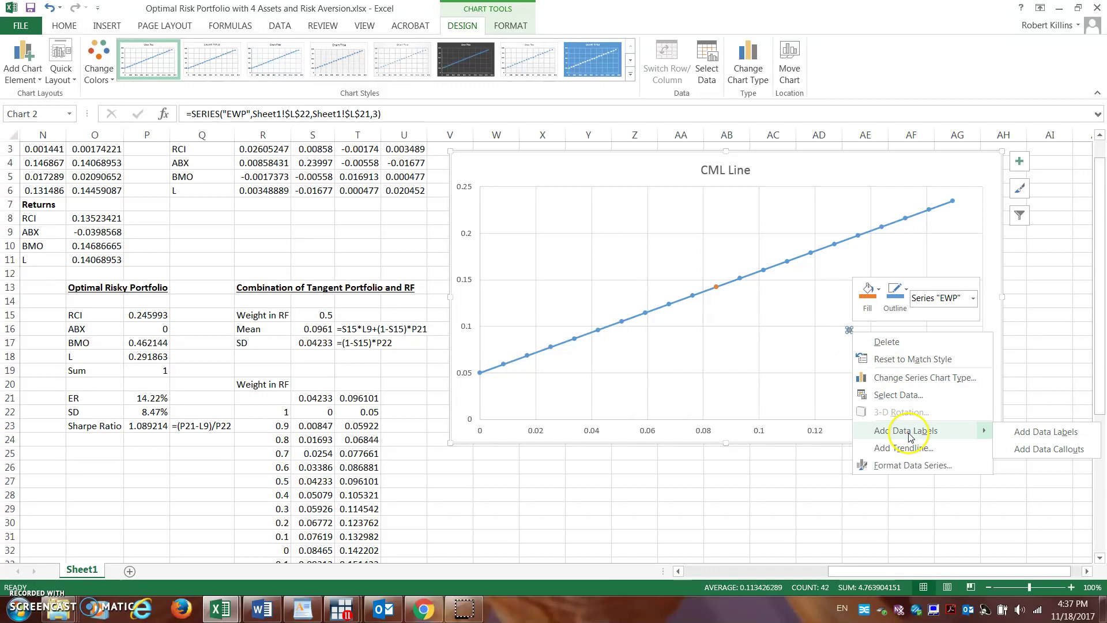
pyautogui.click(1021, 431)
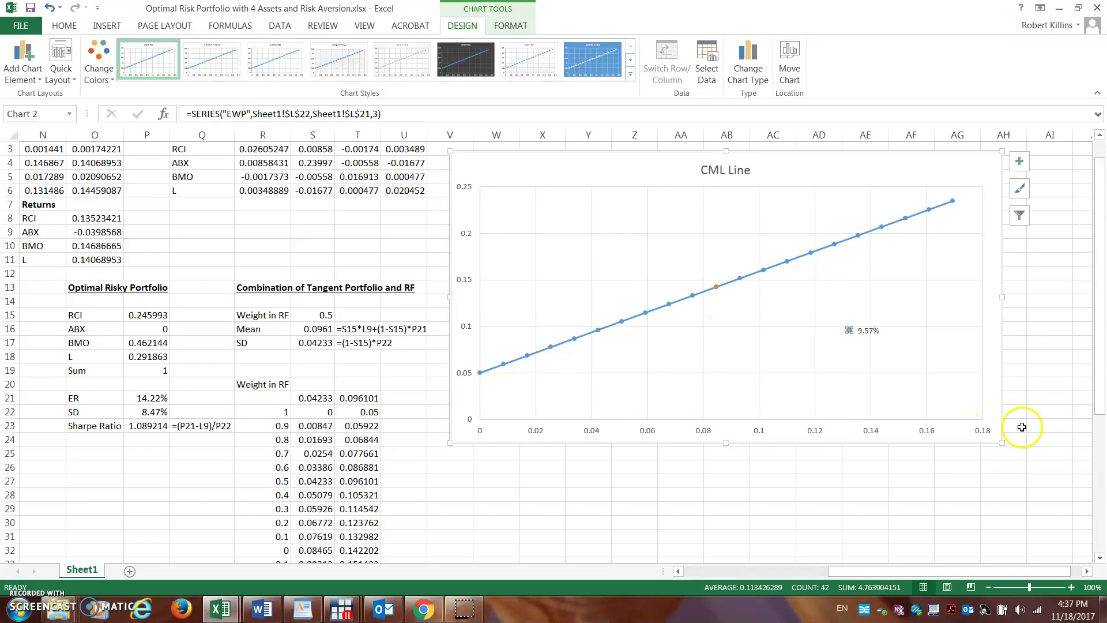
# Step: Make the EWP label show its series name, then close the formatting pane
pyautogui.rightClick(850, 333)
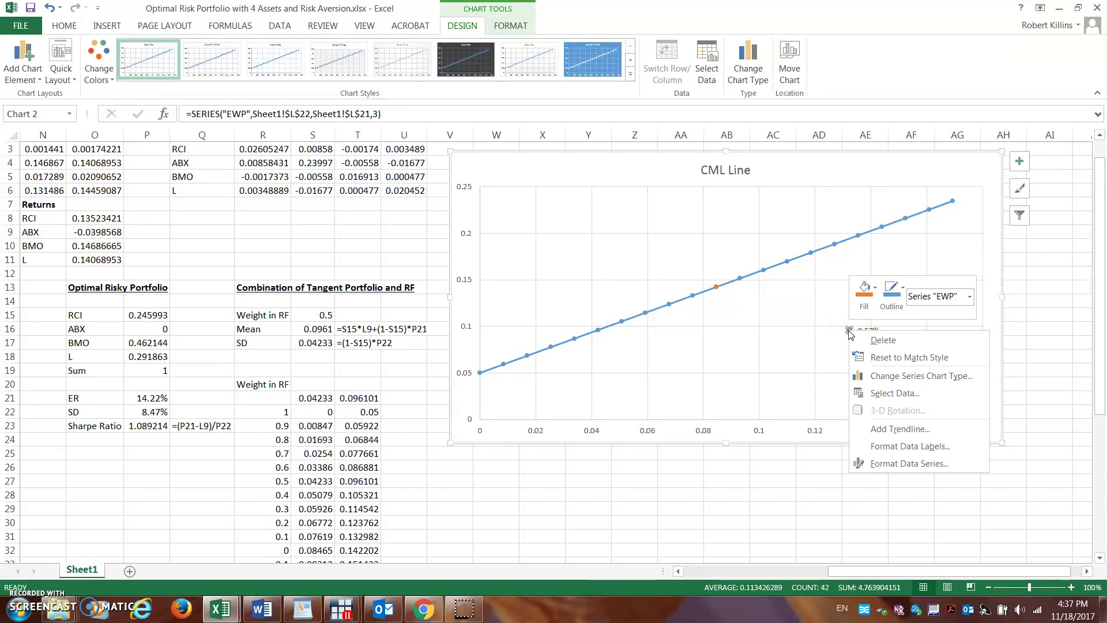
pyautogui.click(925, 427)
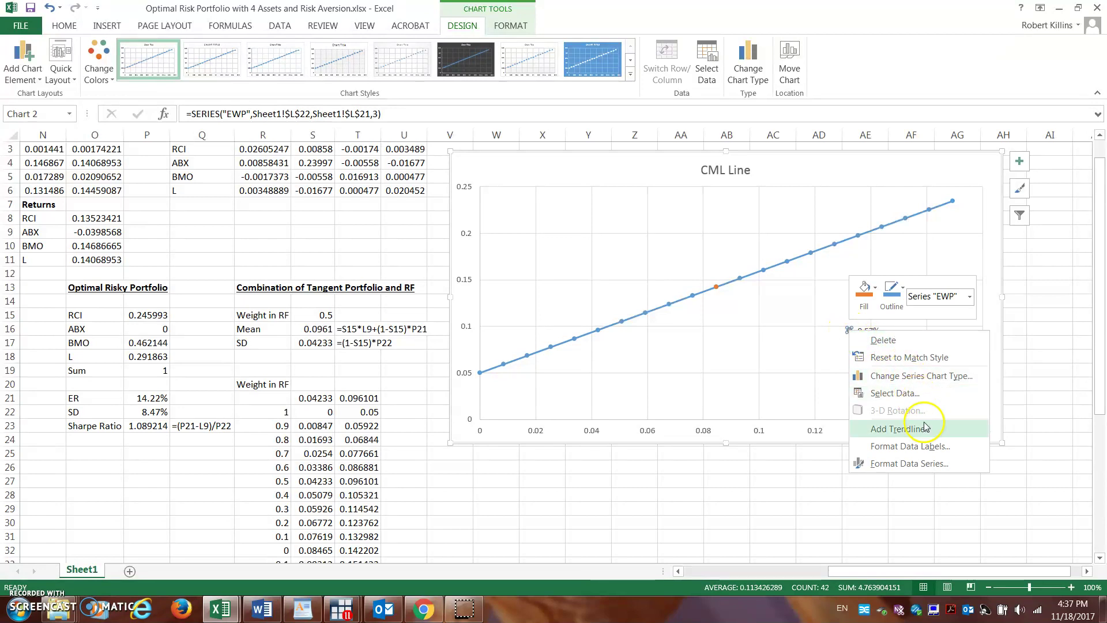
pyautogui.click(913, 446)
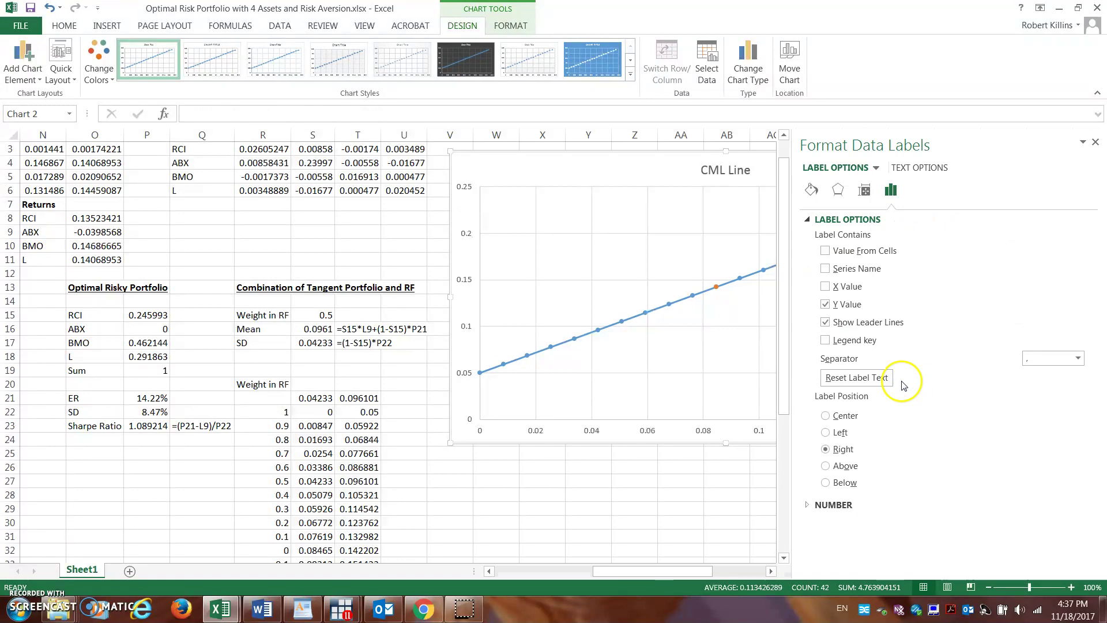
pyautogui.click(759, 303)
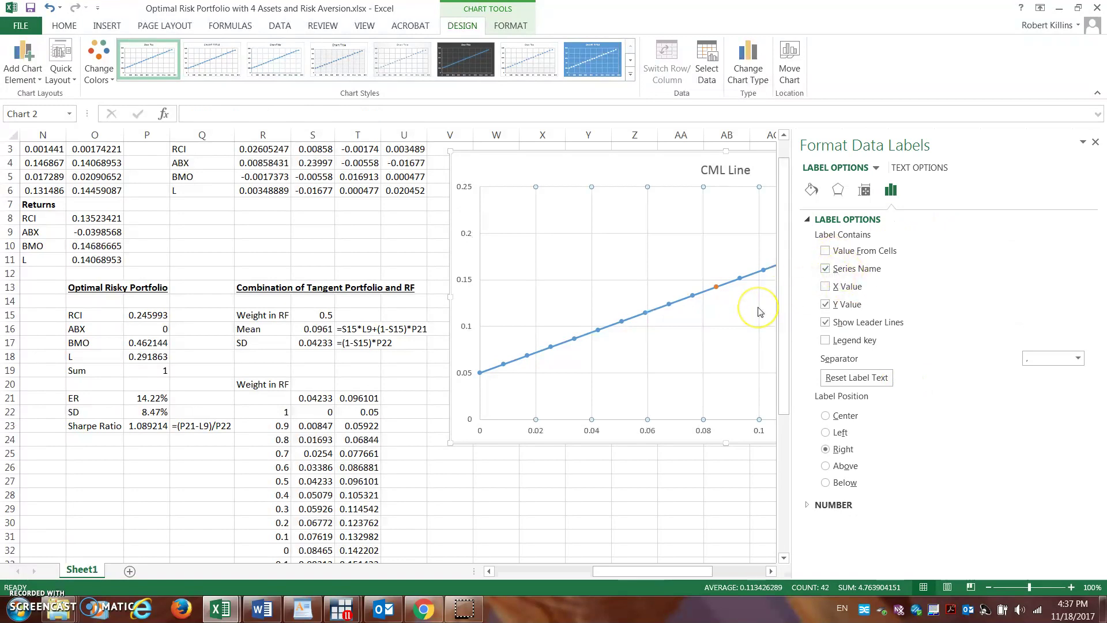
pyautogui.click(1096, 141)
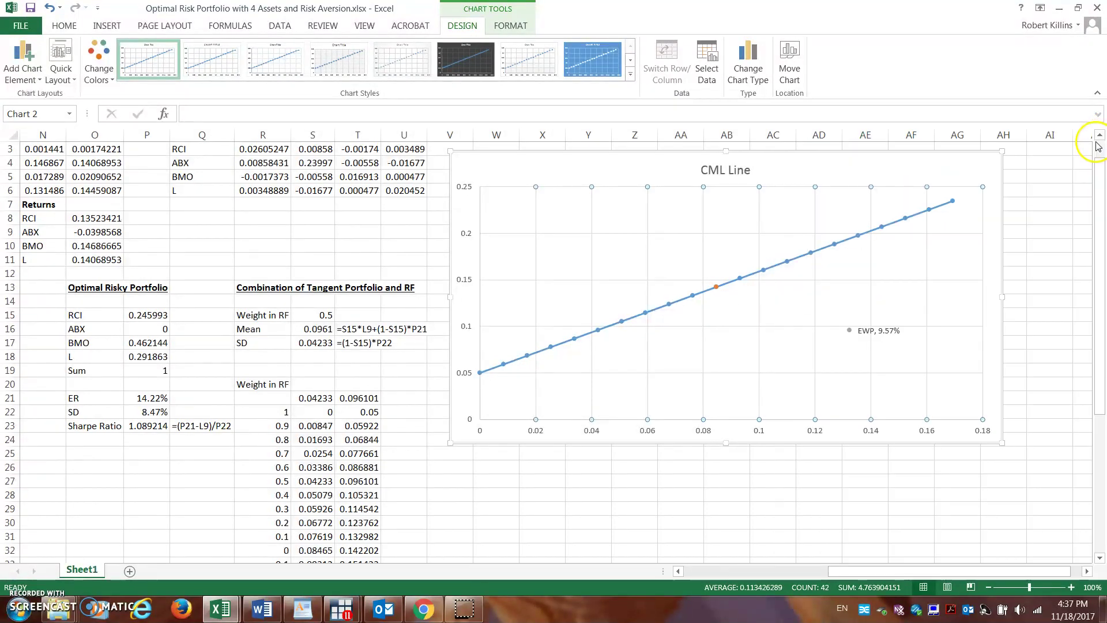
# Step: Add a data label to the Tan Port point, with Series Name ticked, reading 'Tan Port, 14.22%'
pyautogui.click(716, 287)
pyautogui.rightClick(716, 286)
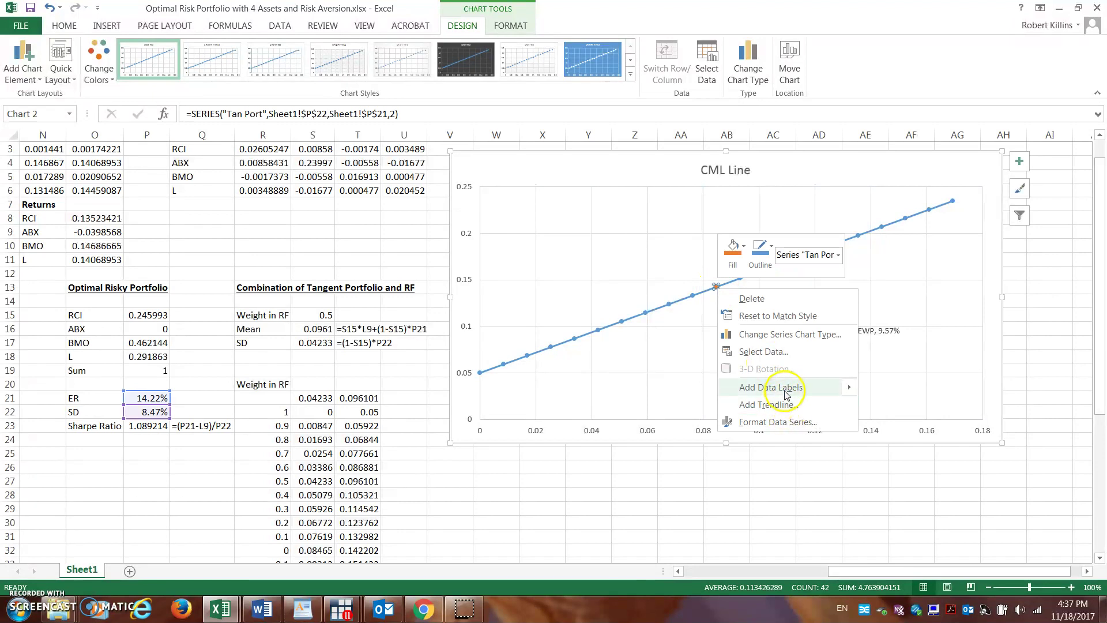
pyautogui.moveTo(807, 388)
pyautogui.click(892, 391)
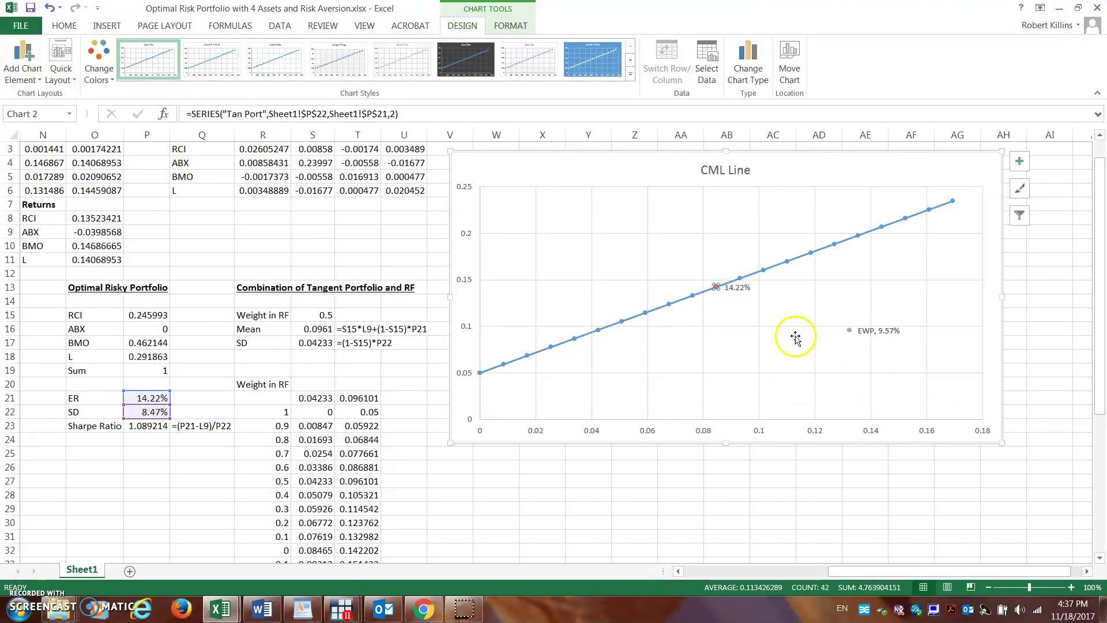
pyautogui.rightClick(718, 287)
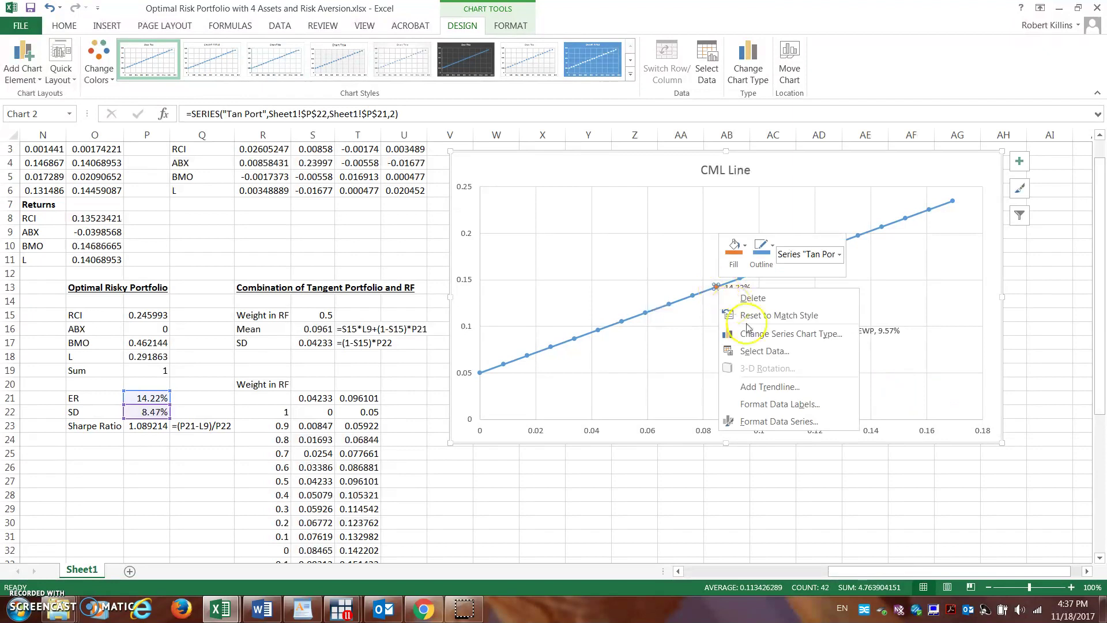
pyautogui.click(778, 403)
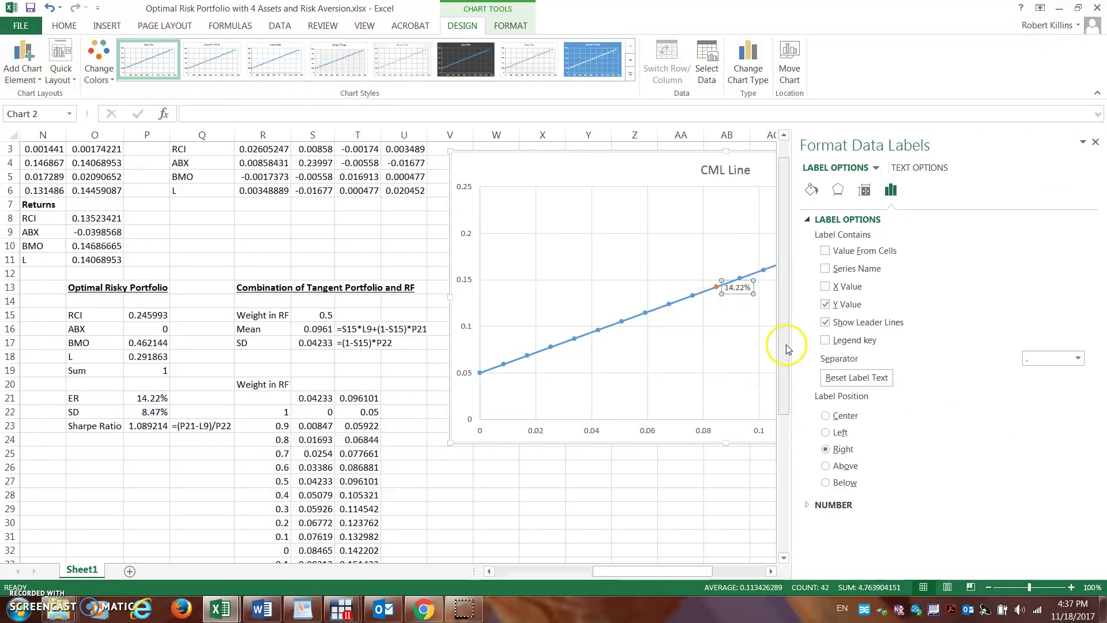
pyautogui.click(825, 268)
pyautogui.click(756, 329)
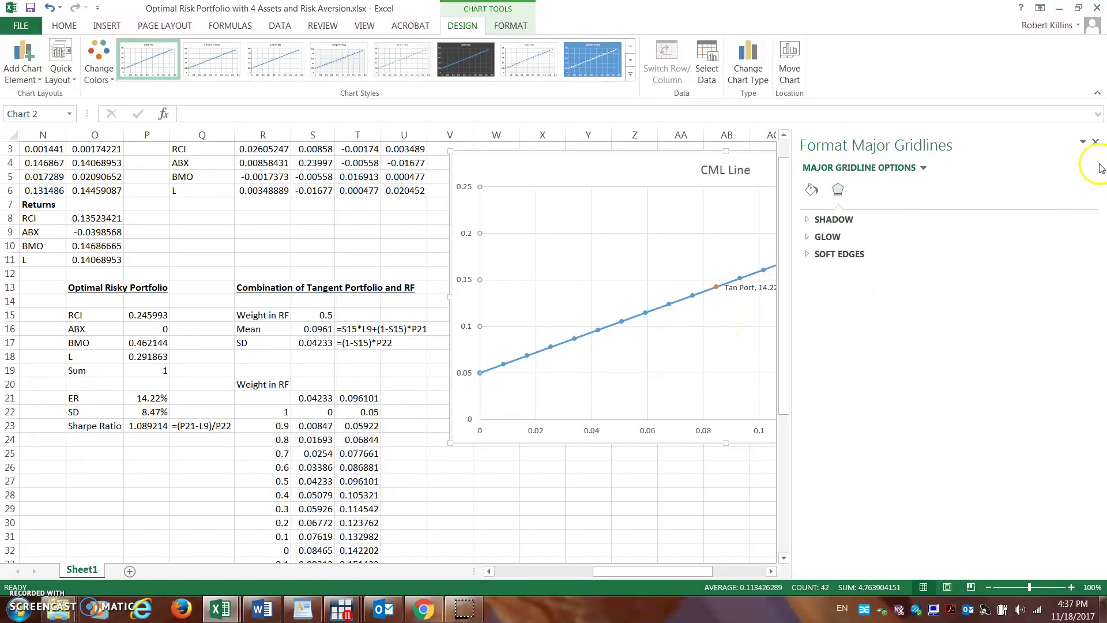
pyautogui.click(1095, 142)
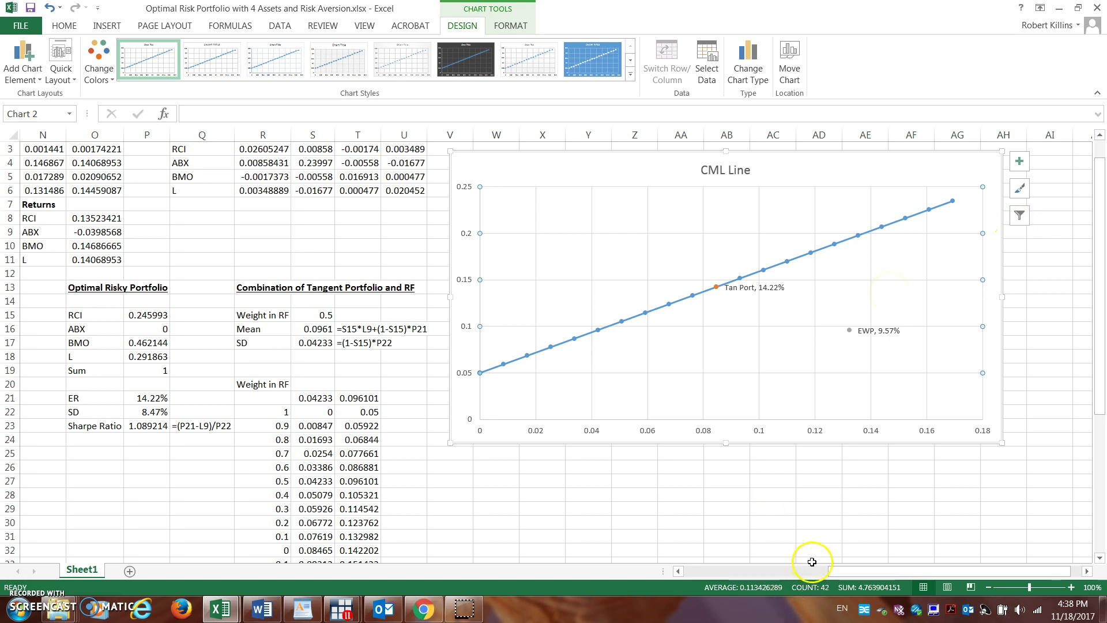
# Step: Add an RCI series with X from annual SD in L6 and Y from return in O8
pyautogui.moveTo(836, 571); pyautogui.dragTo(785, 570)
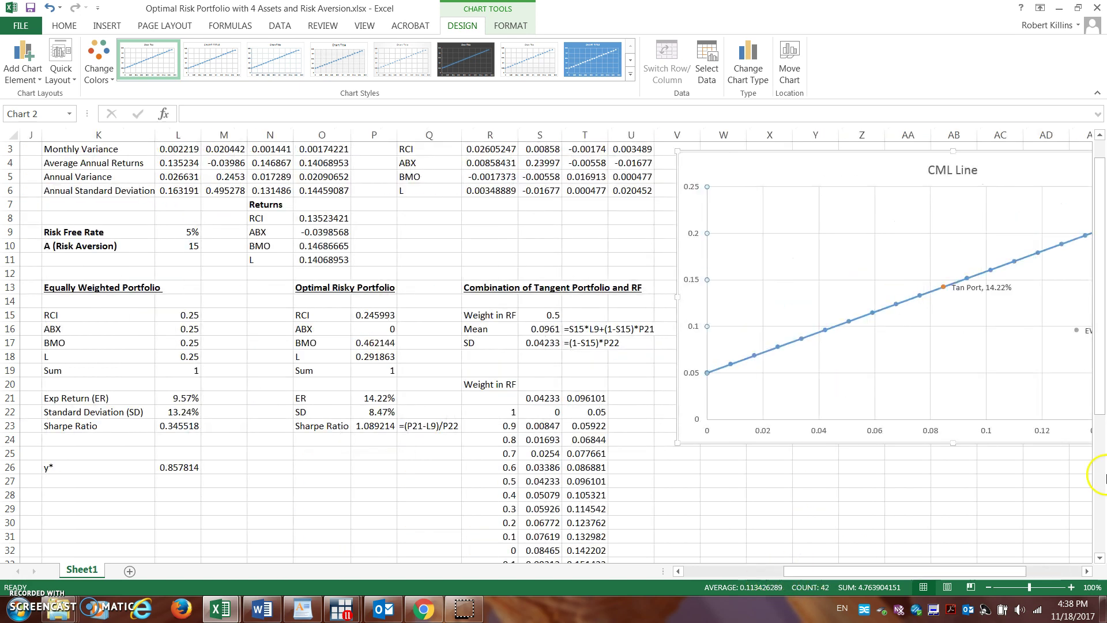
pyautogui.scroll(1, 1090, 327)
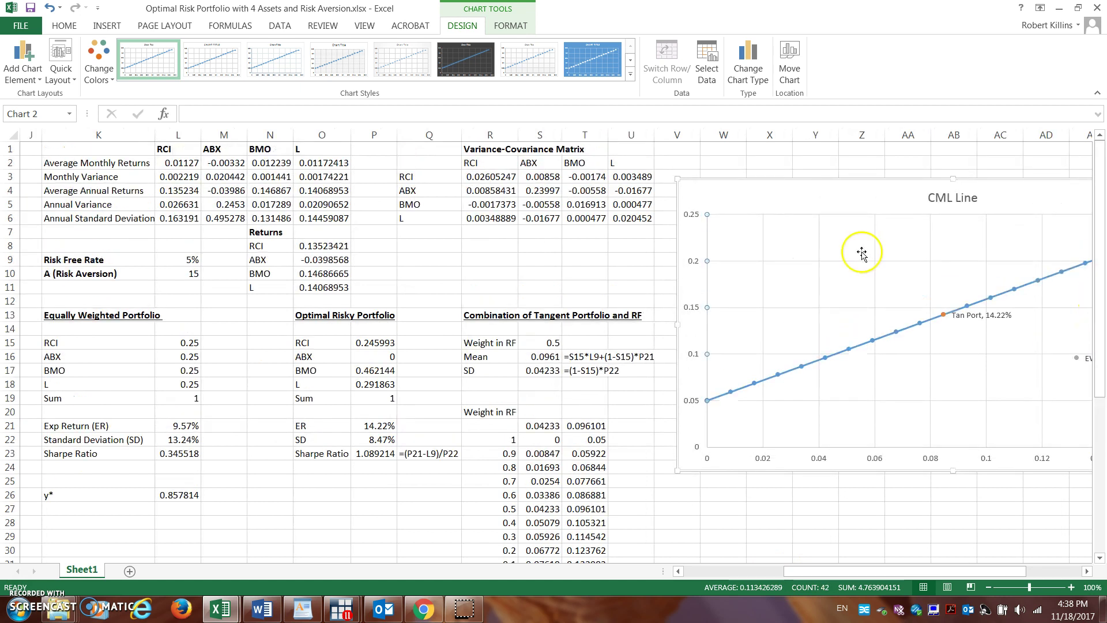
pyautogui.moveTo(937, 570); pyautogui.dragTo(983, 569)
pyautogui.rightClick(710, 376)
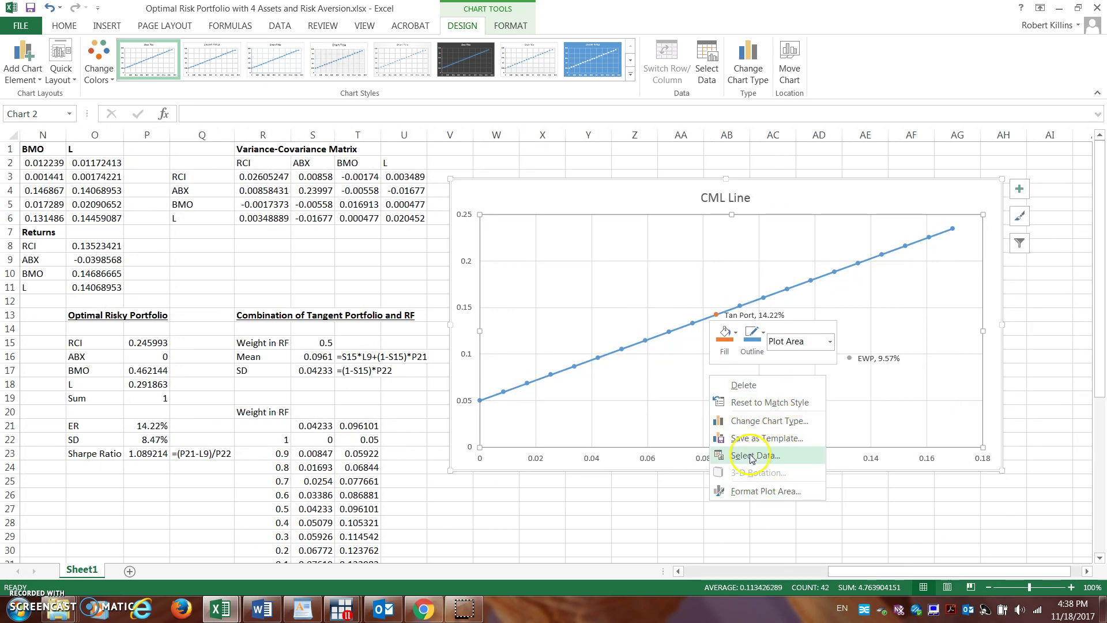
pyautogui.click(751, 457)
pyautogui.click(661, 352)
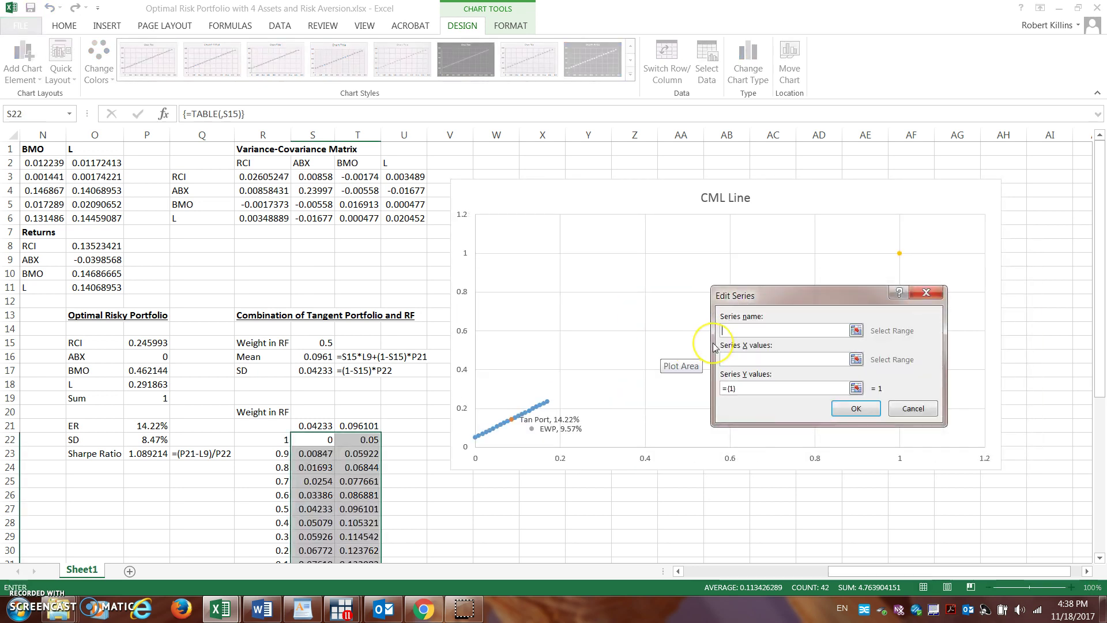
pyautogui.write('RCI')
pyautogui.click(299, 243)
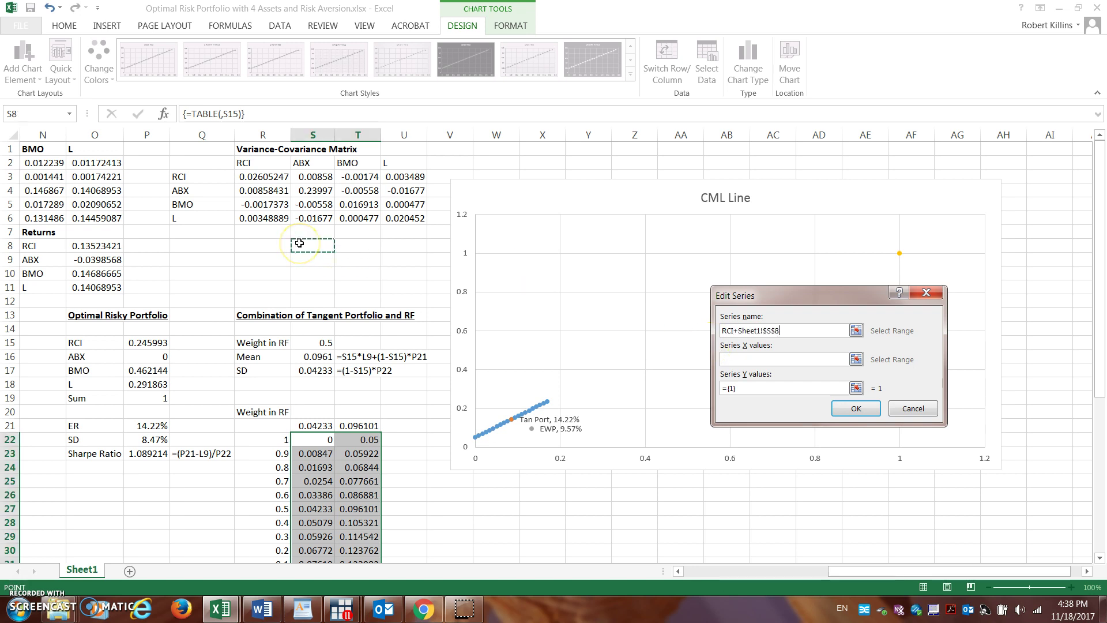
pyautogui.click(747, 357)
pyautogui.moveTo(847, 571); pyautogui.dragTo(768, 575)
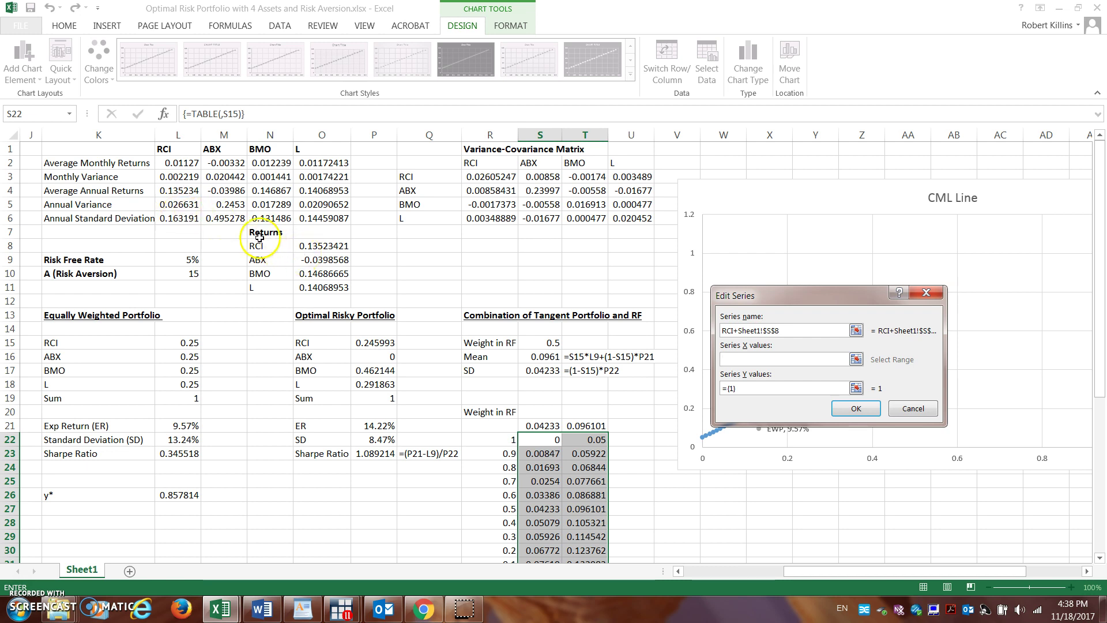
pyautogui.click(178, 218)
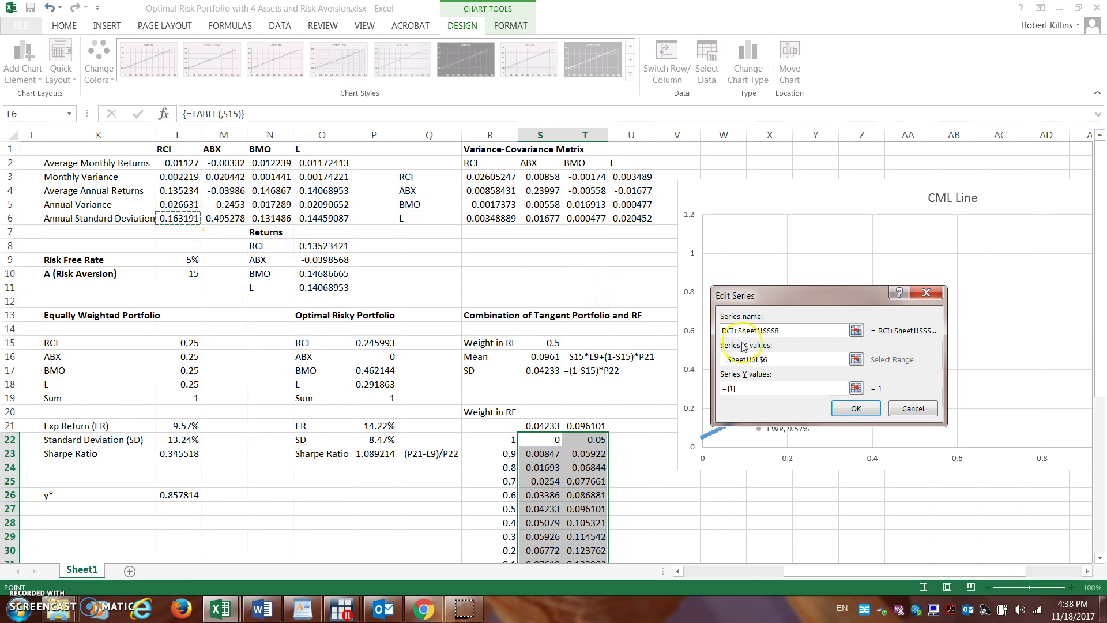
pyautogui.click(744, 386)
pyautogui.press('BackSpace')
pyautogui.press('BackSpace')
pyautogui.press('BackSpace')
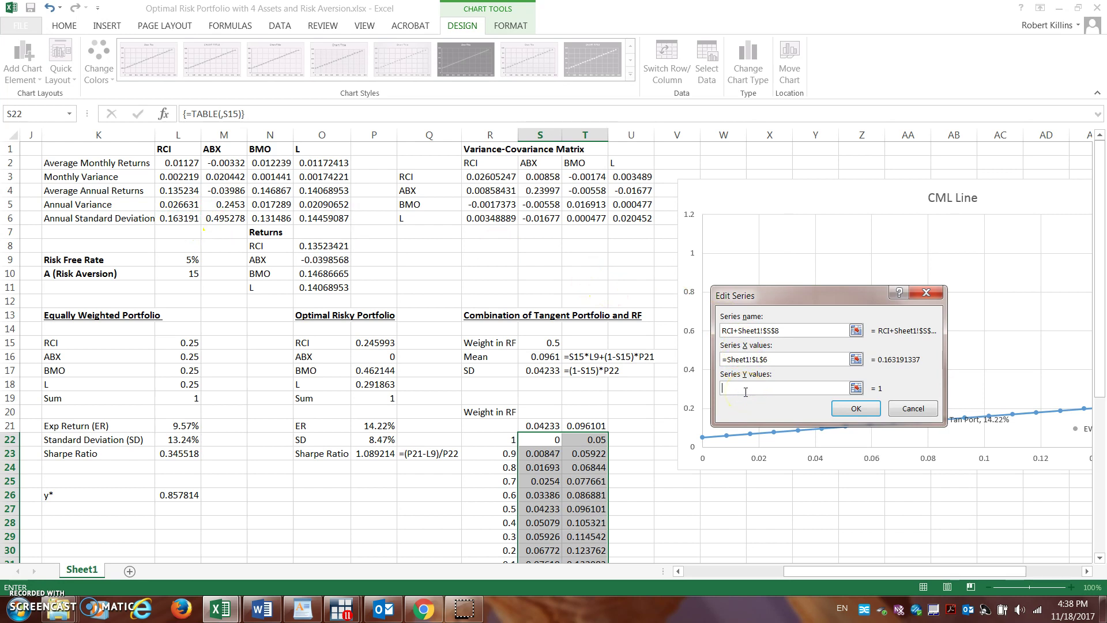
pyautogui.click(343, 246)
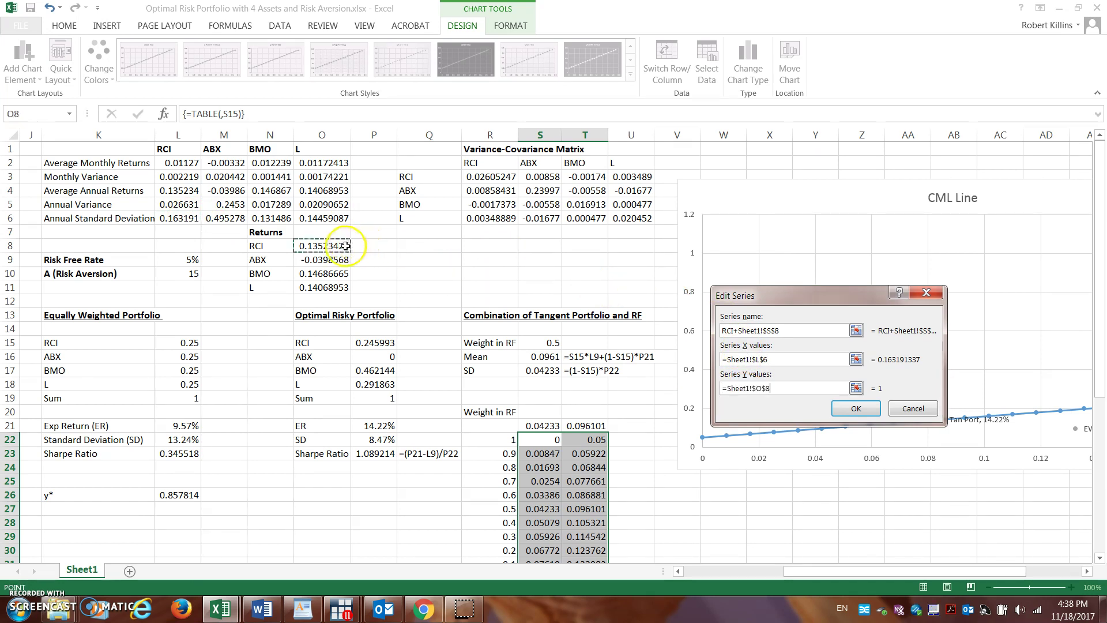
pyautogui.click(855, 405)
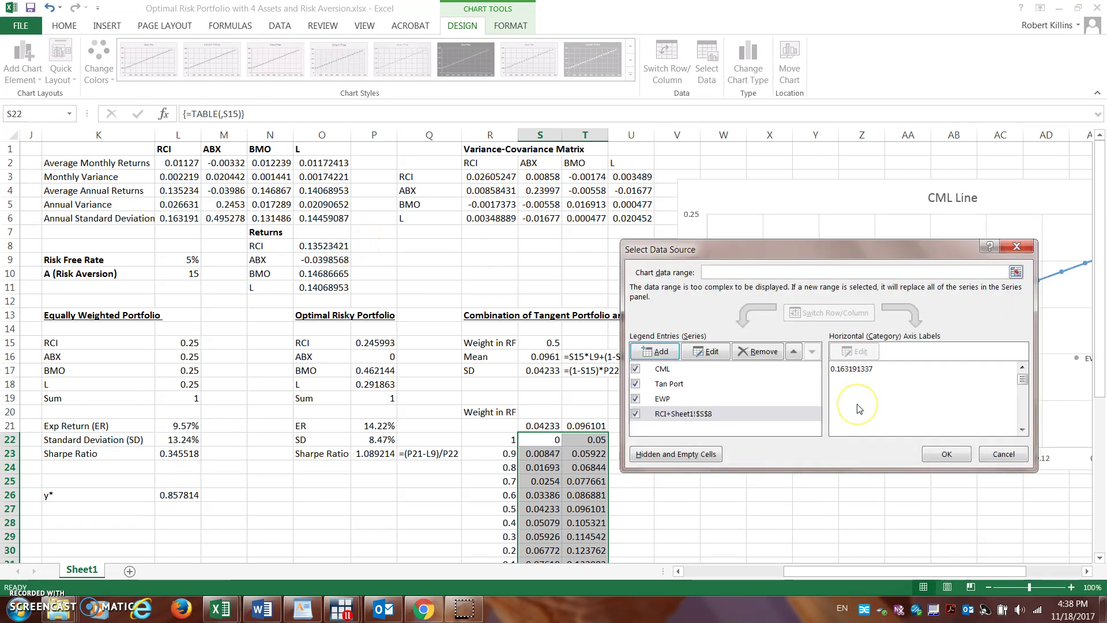
# Step: Add a BMO series with X from annual SD in N6 and Y from return in O10
pyautogui.click(665, 349)
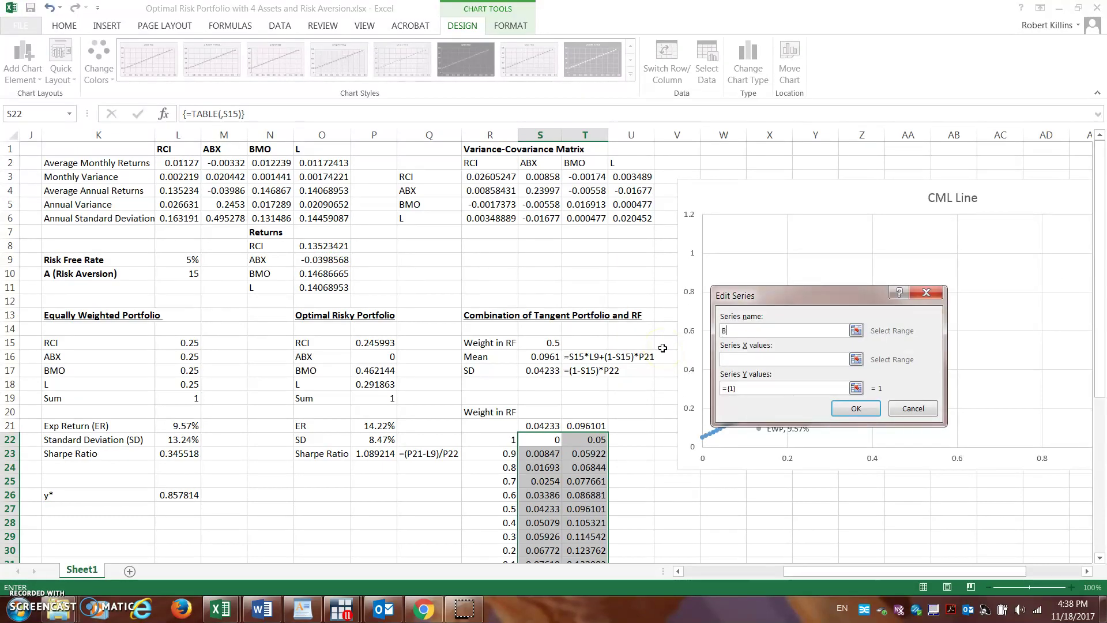
pyautogui.click(753, 359)
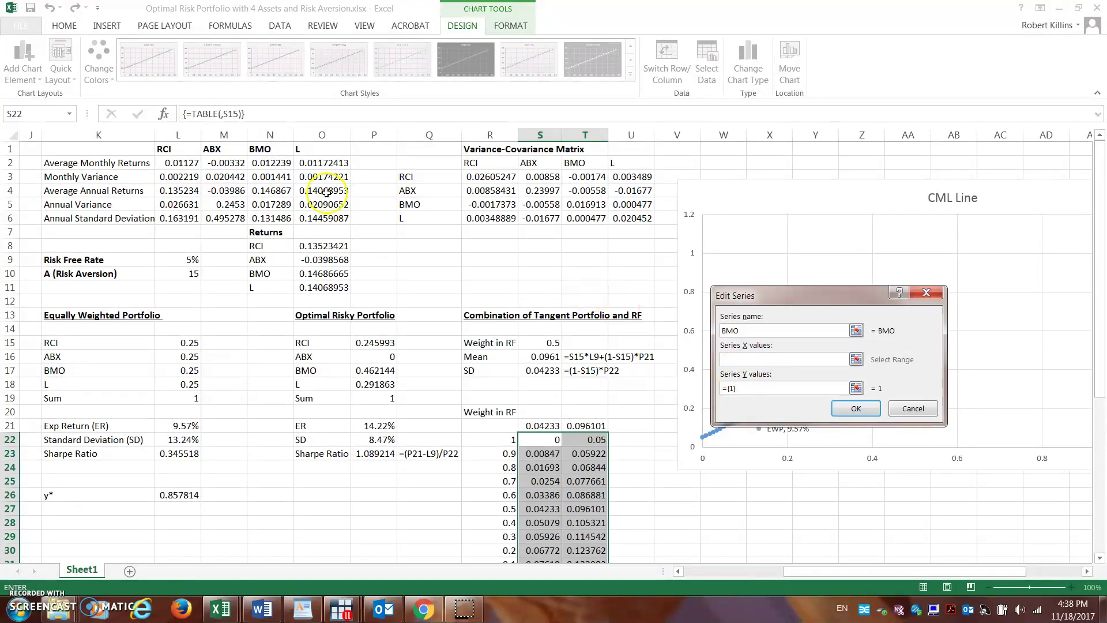
pyautogui.click(283, 217)
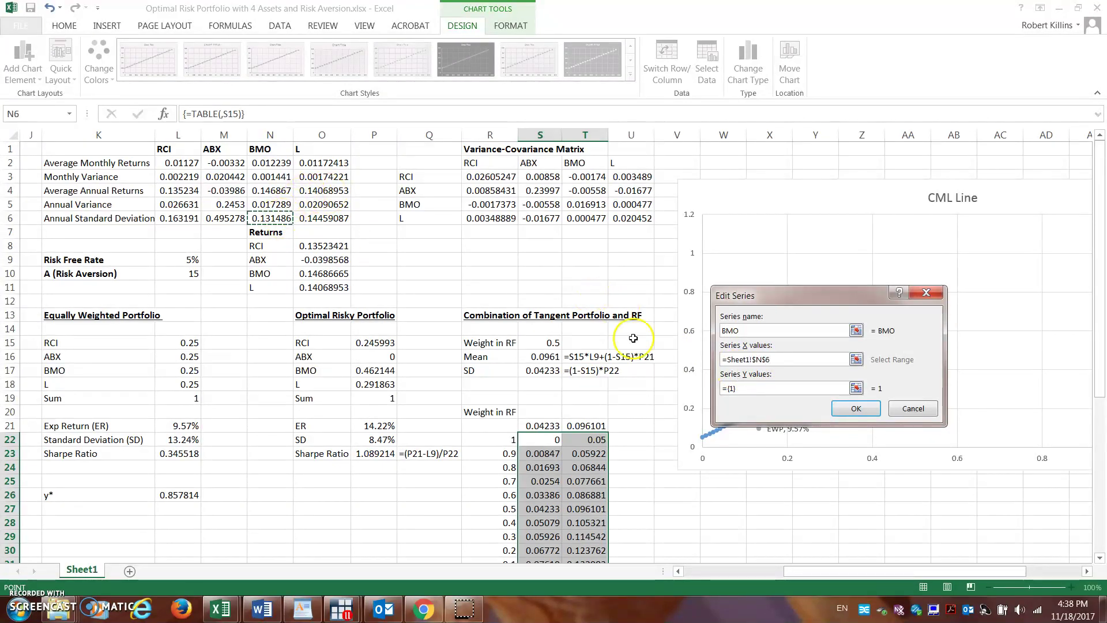
pyautogui.click(749, 388)
pyautogui.press('BackSpace')
pyautogui.press('BackSpace')
pyautogui.press('BackSpace')
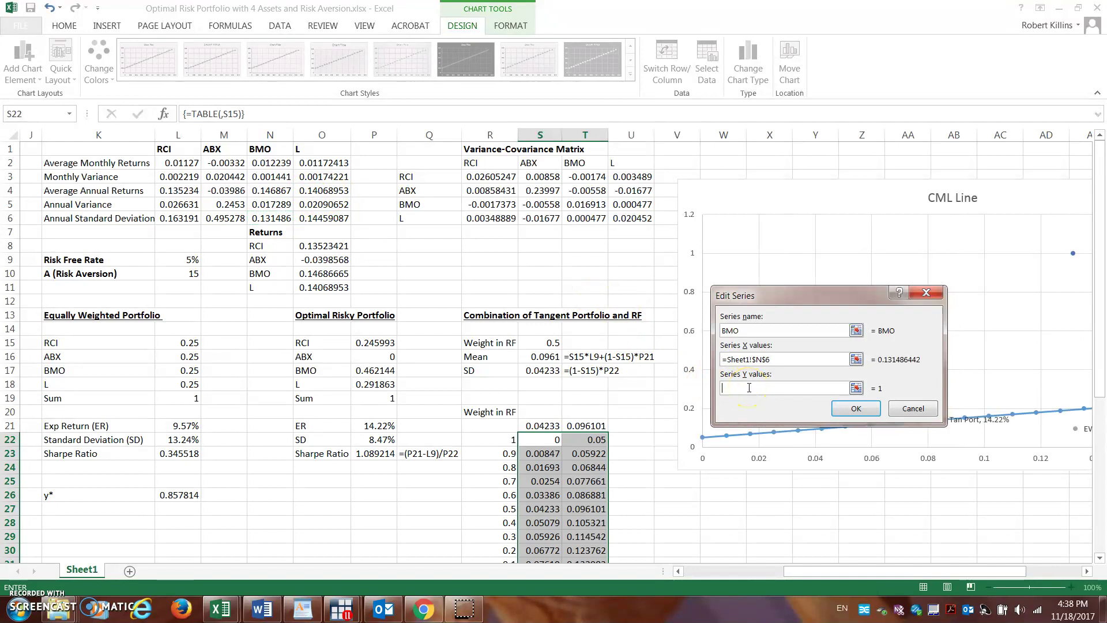
pyautogui.click(338, 276)
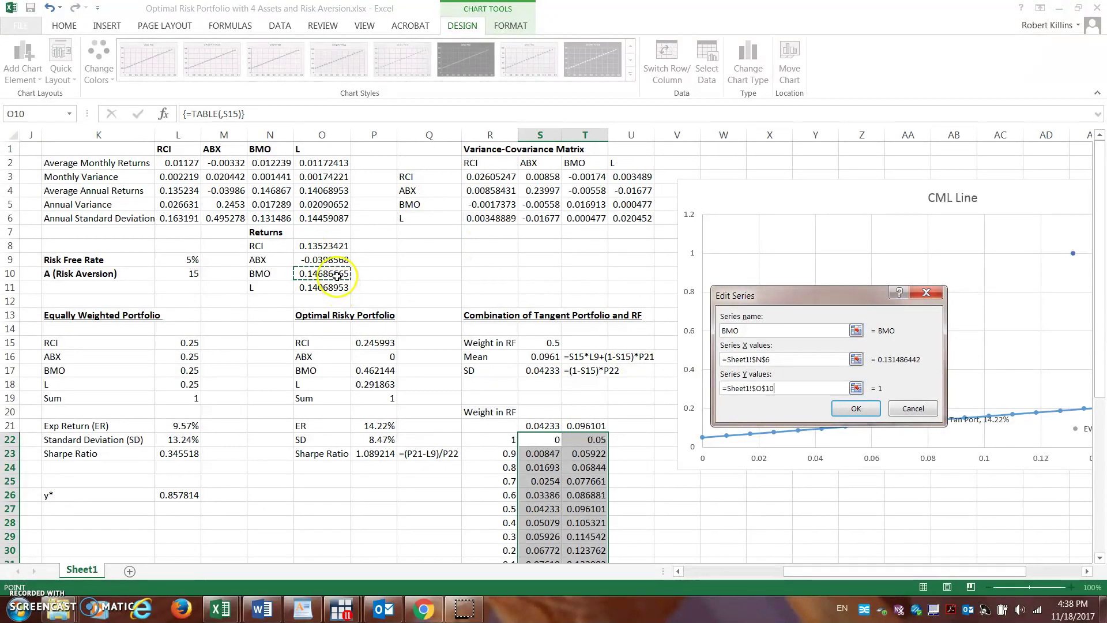
pyautogui.click(865, 410)
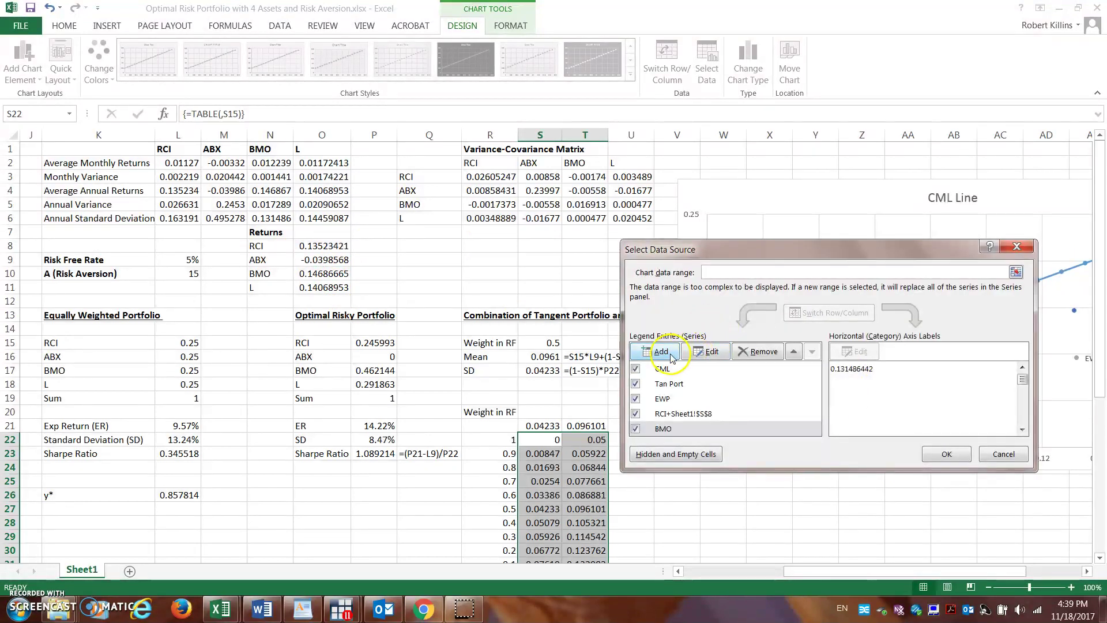
# Step: Add an L series with X from O6 and Y from O11, and apply the series
pyautogui.click(661, 352)
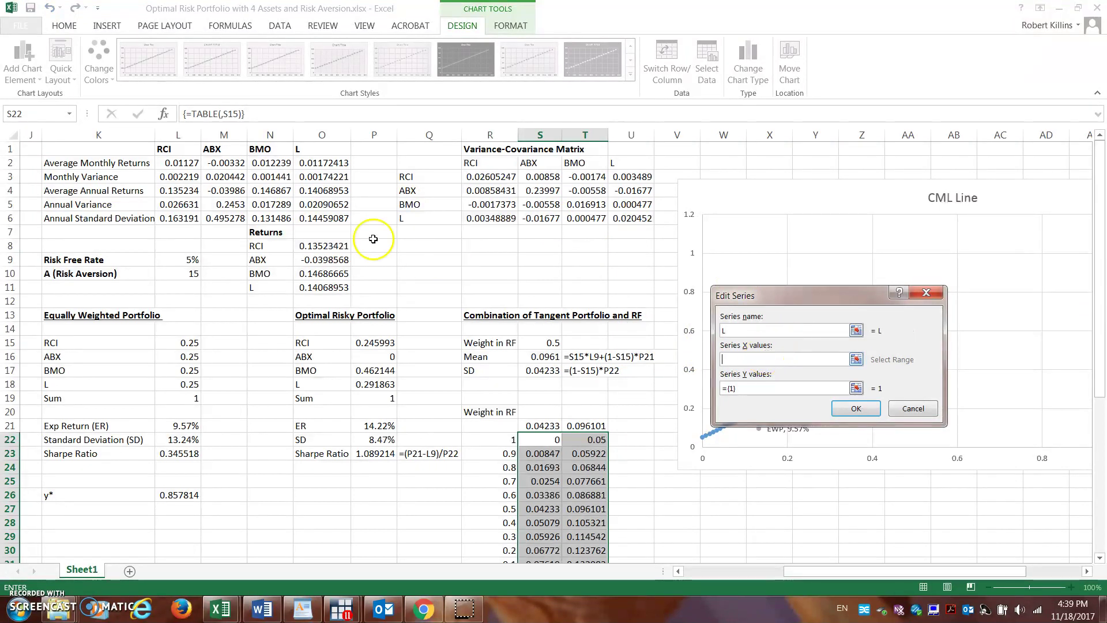
pyautogui.click(331, 218)
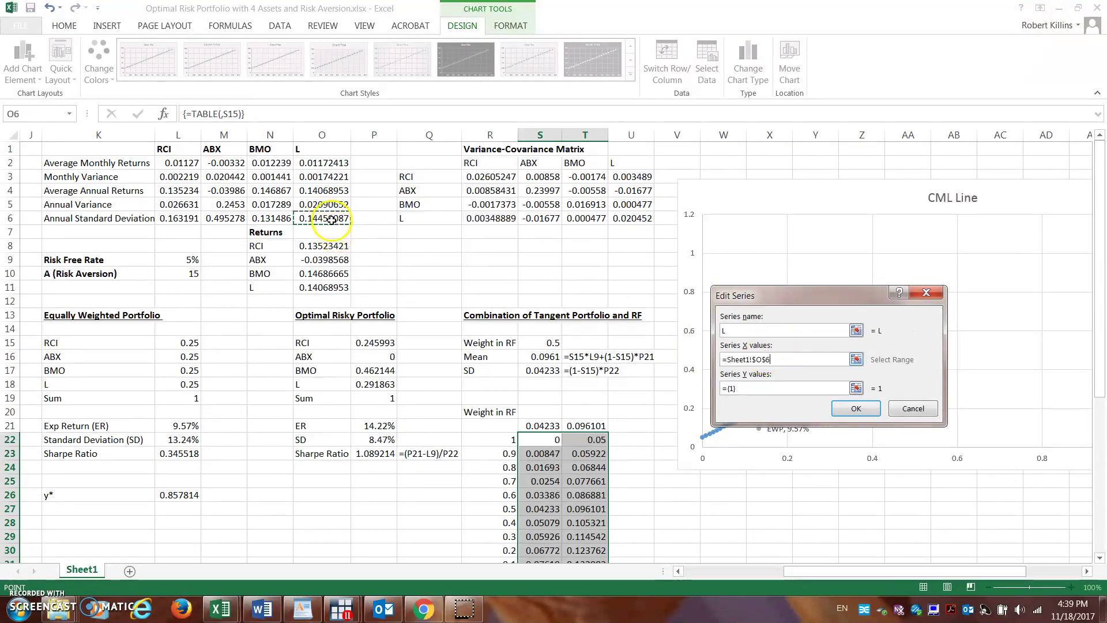
pyautogui.click(761, 388)
pyautogui.press('BackSpace')
pyautogui.press('BackSpace')
pyautogui.press('BackSpace')
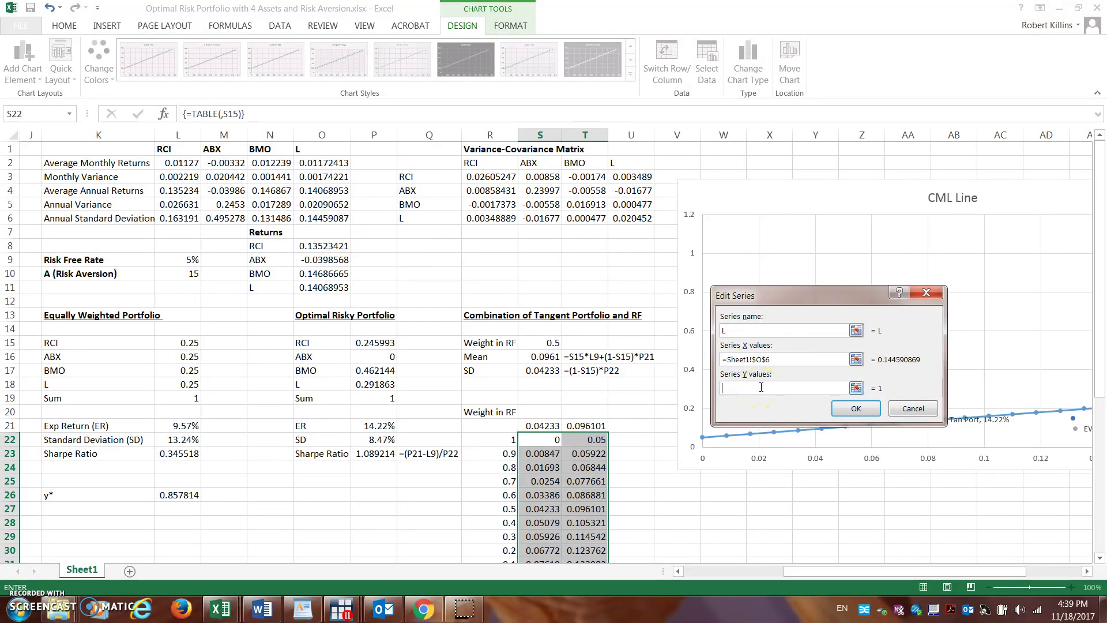
pyautogui.click(339, 284)
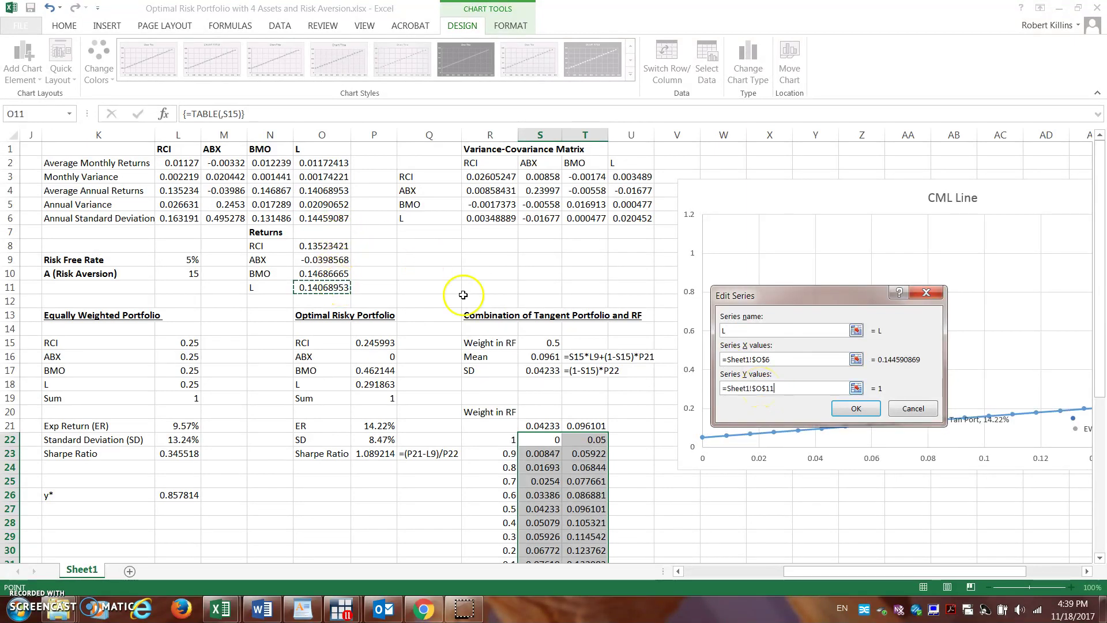
pyautogui.click(859, 409)
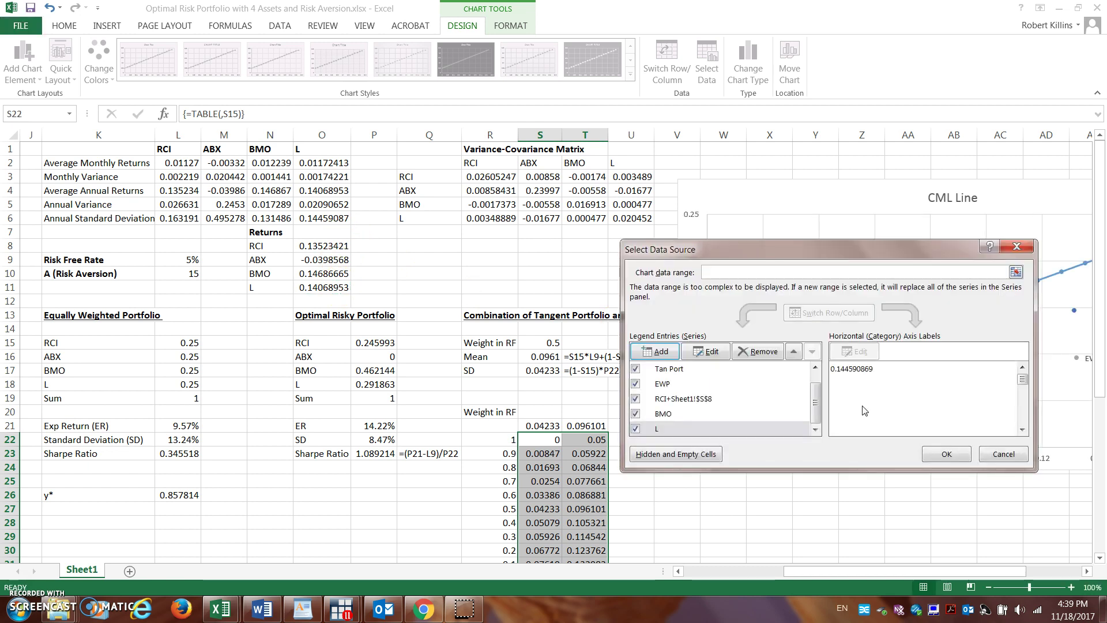
pyautogui.click(929, 453)
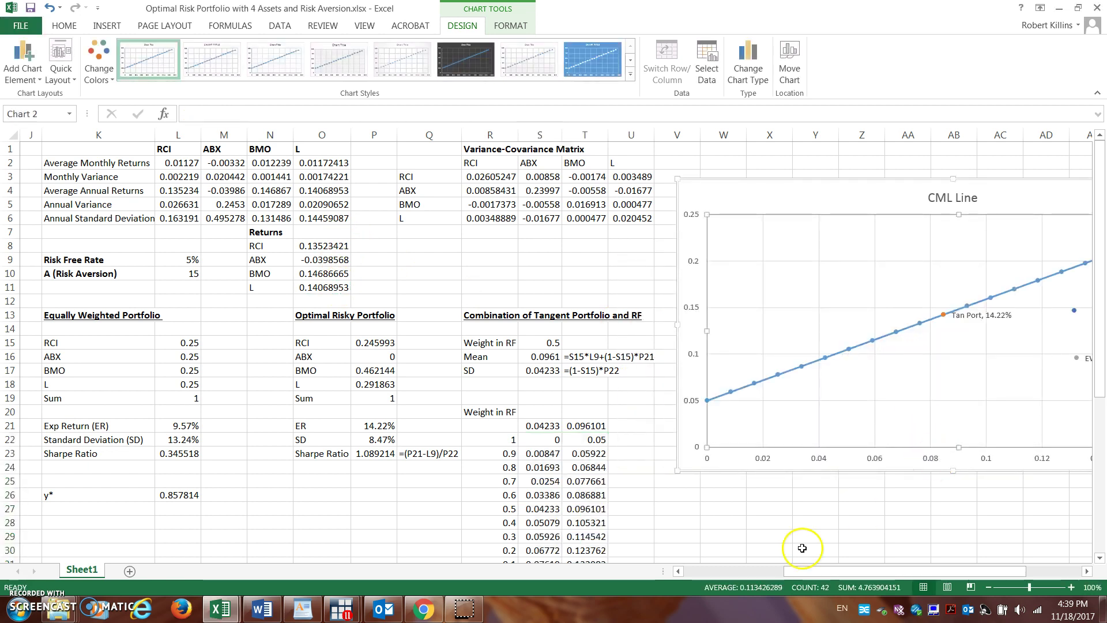
# Step: Add value data labels to the BMO, RCI (0.135234209) and L (0.140689527) asset points
pyautogui.moveTo(820, 574); pyautogui.dragTo(847, 575)
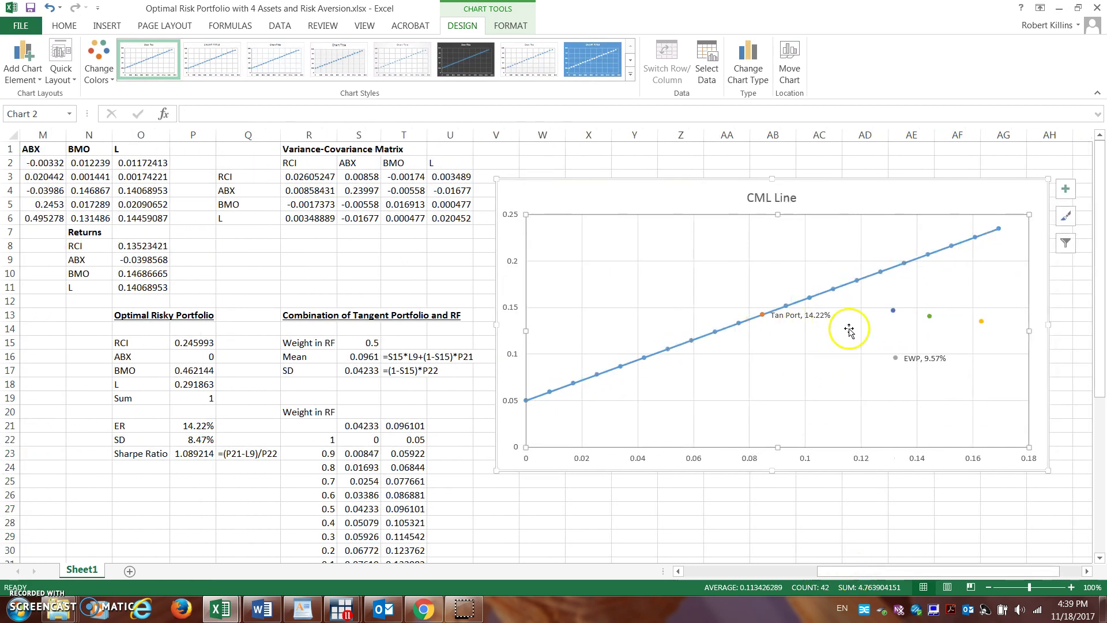
pyautogui.rightClick(893, 311)
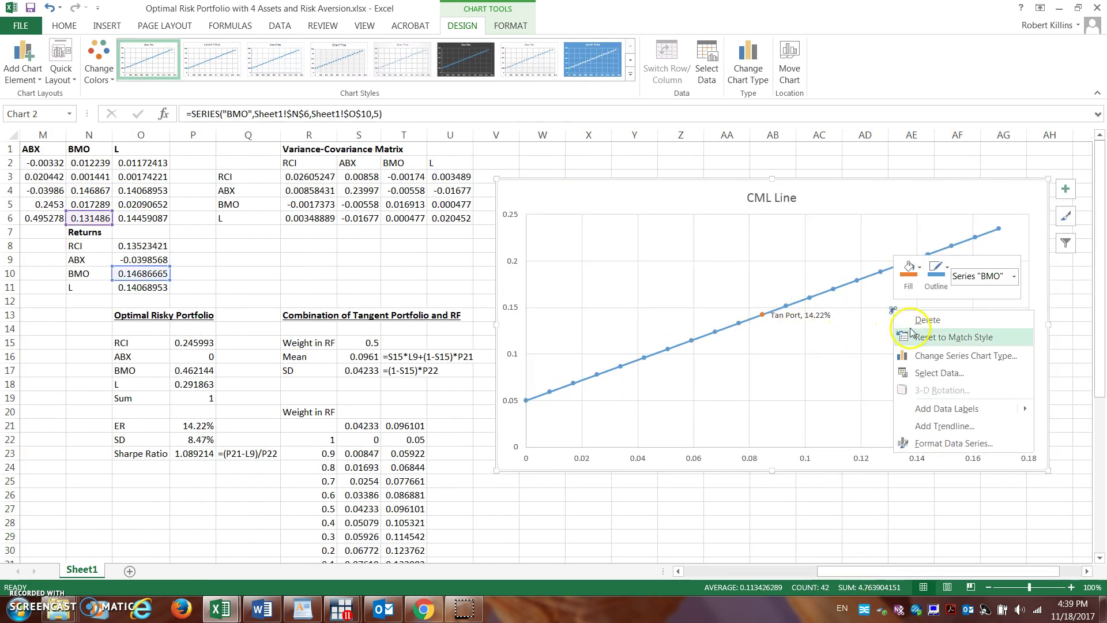
pyautogui.moveTo(957, 410)
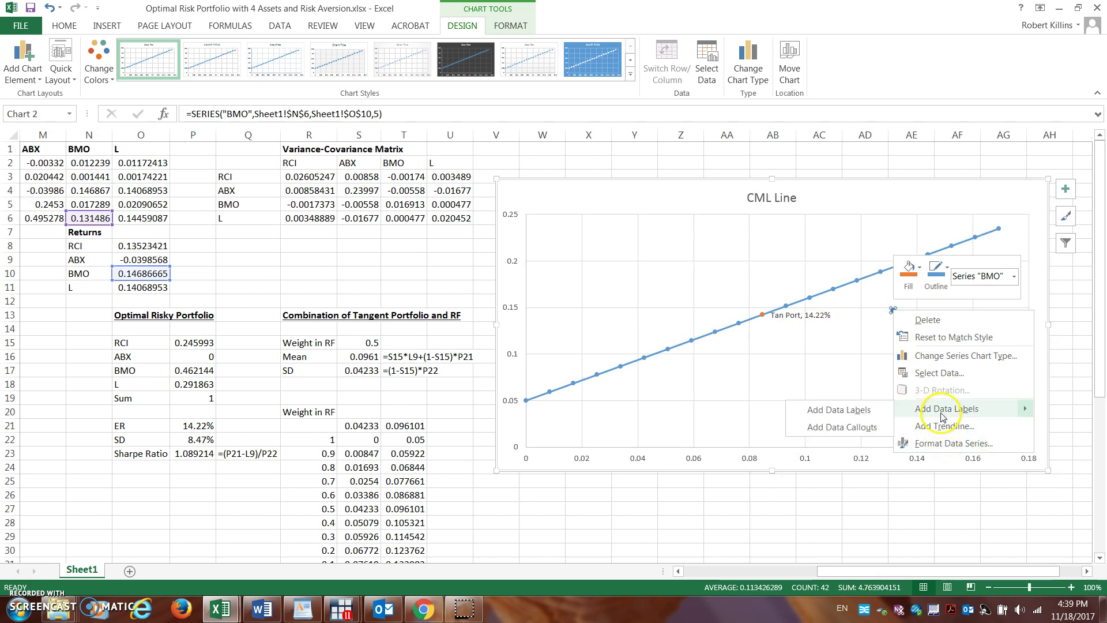
pyautogui.click(868, 414)
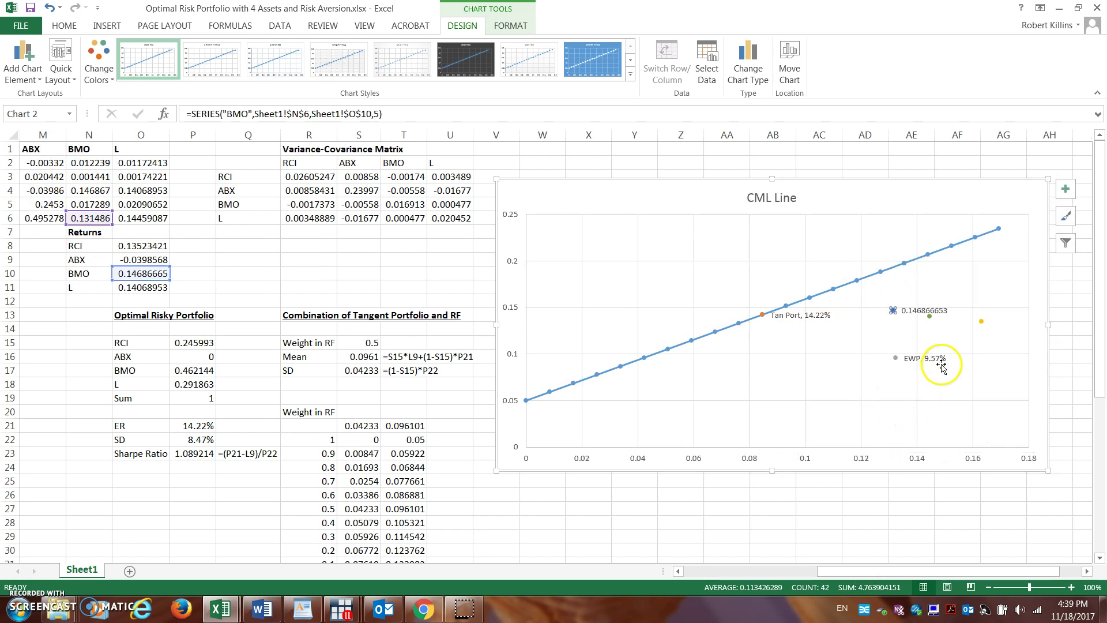
pyautogui.rightClick(928, 316)
pyautogui.press('Escape')
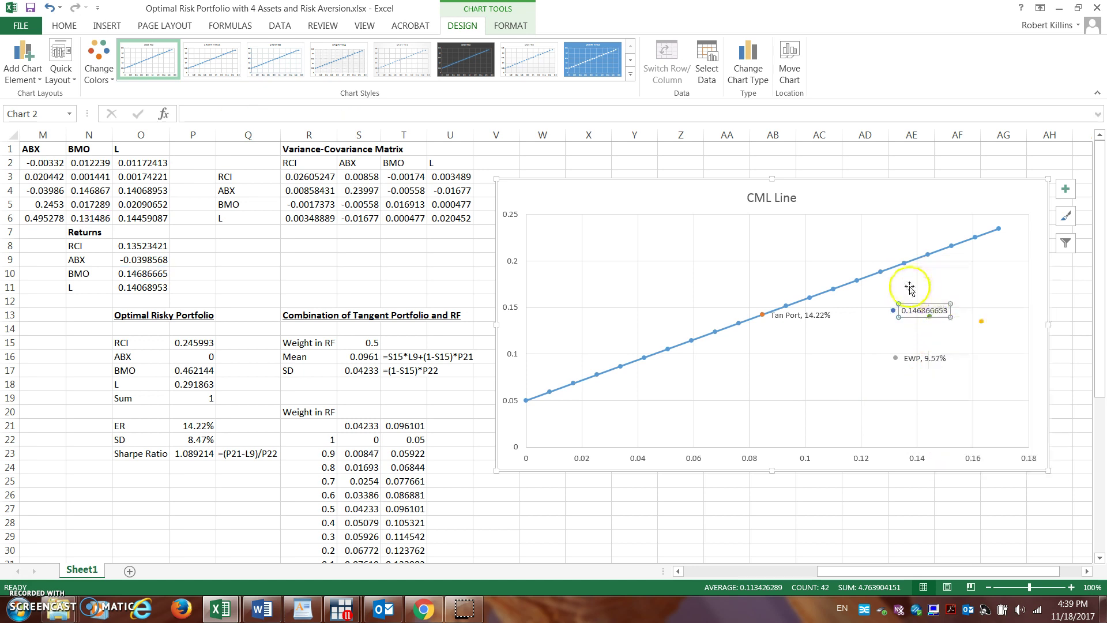
pyautogui.rightClick(982, 324)
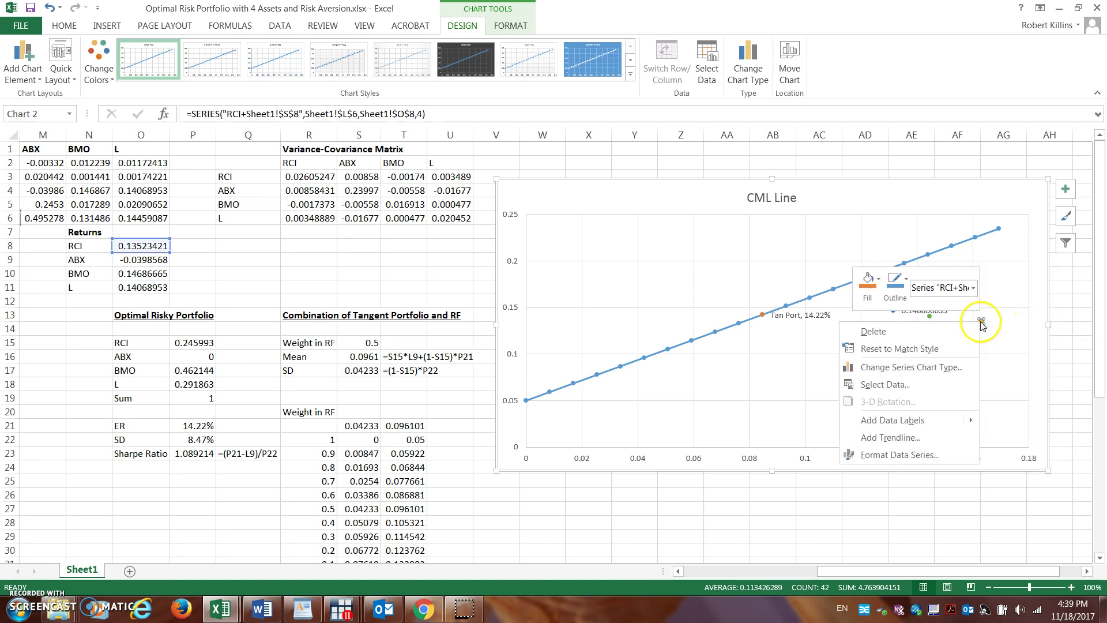
pyautogui.moveTo(920, 423)
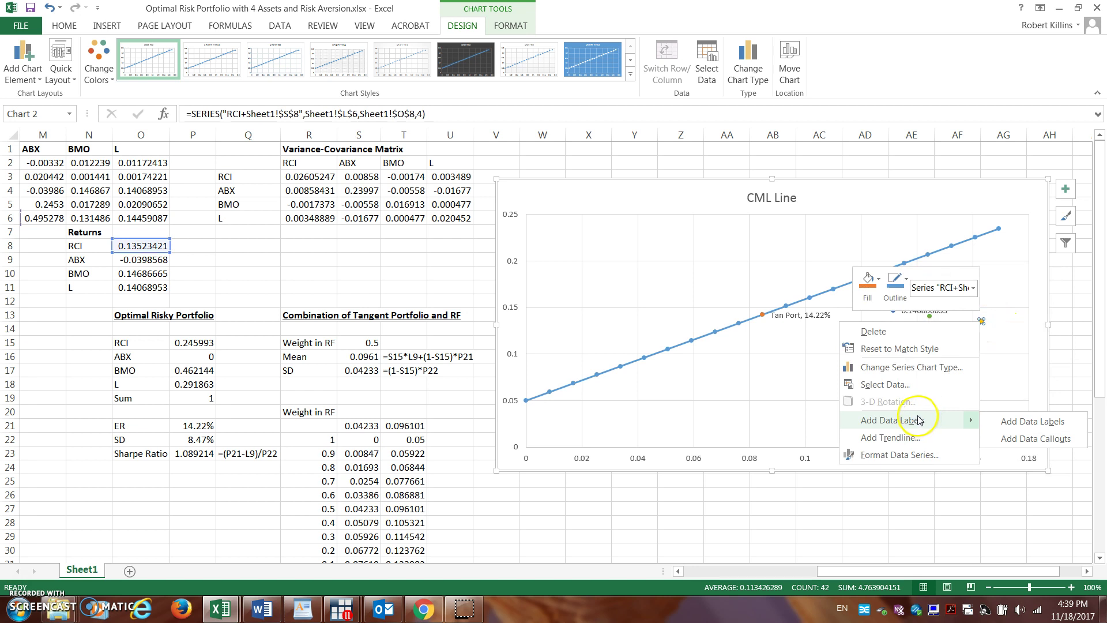
pyautogui.click(909, 426)
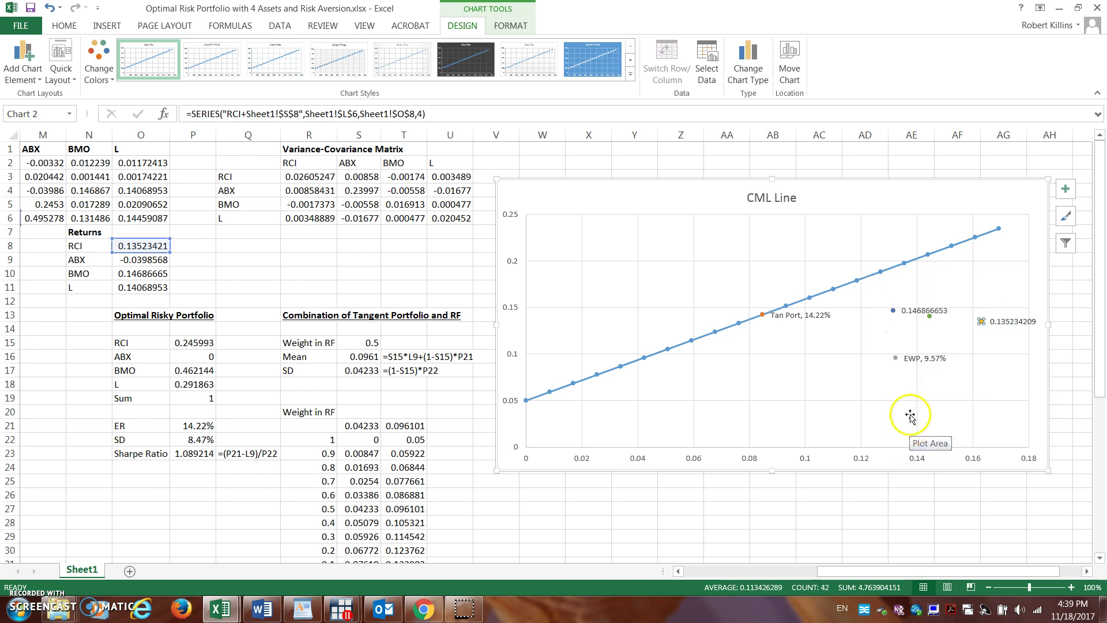
pyautogui.rightClick(929, 316)
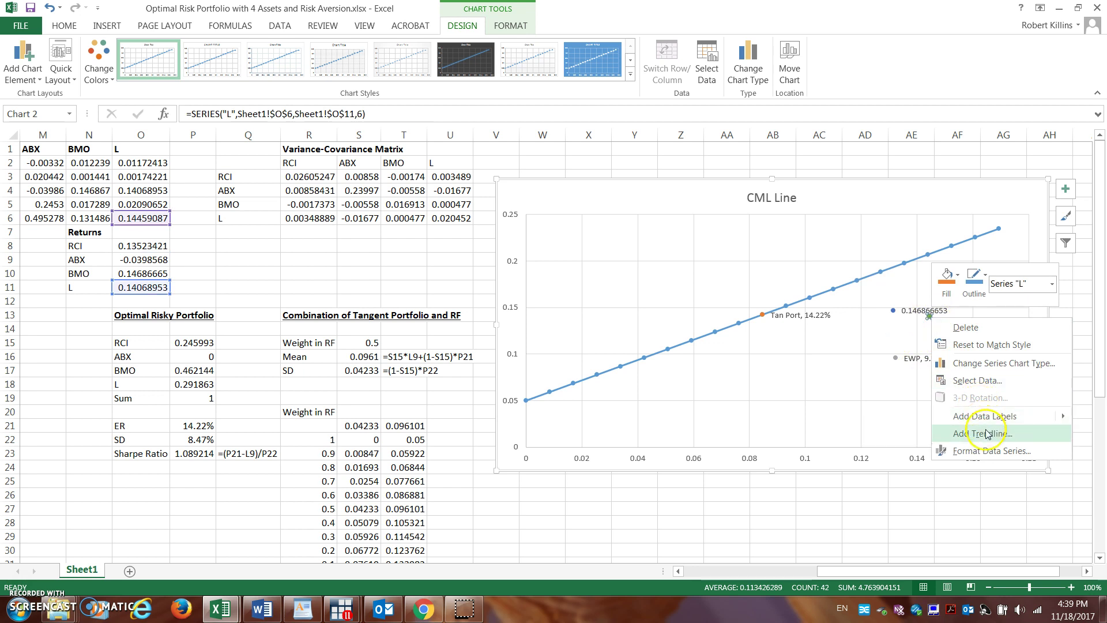
pyautogui.moveTo(987, 420)
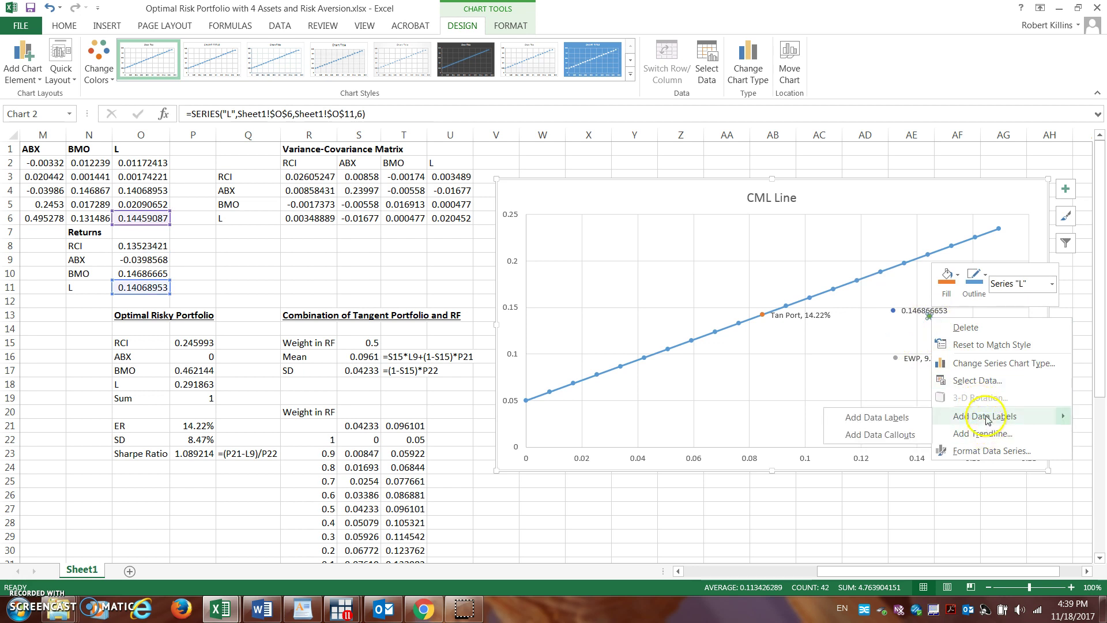
pyautogui.click(896, 417)
pyautogui.click(867, 323)
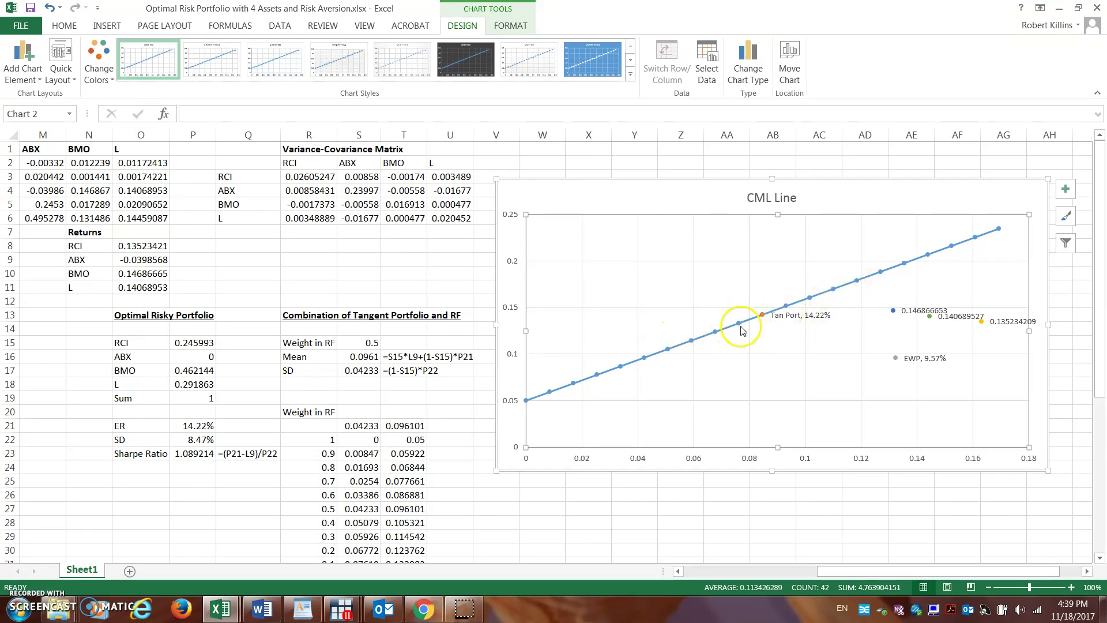
# Step: Make the BMO label show its series name instead of X value: 'BMO, 0.146866653'
pyautogui.rightClick(914, 308)
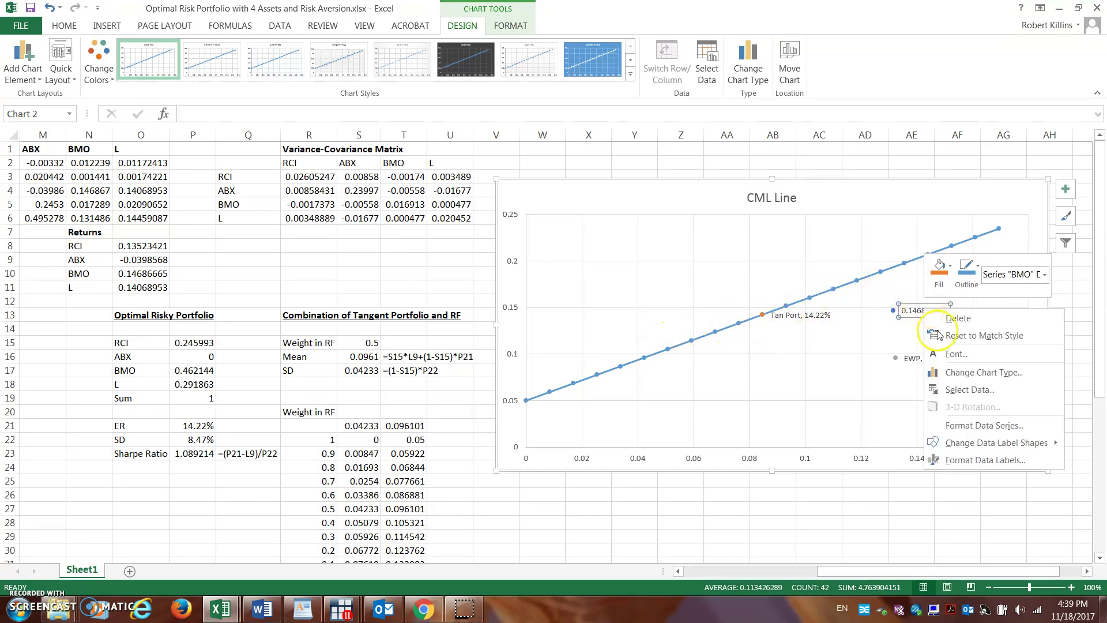
pyautogui.click(996, 427)
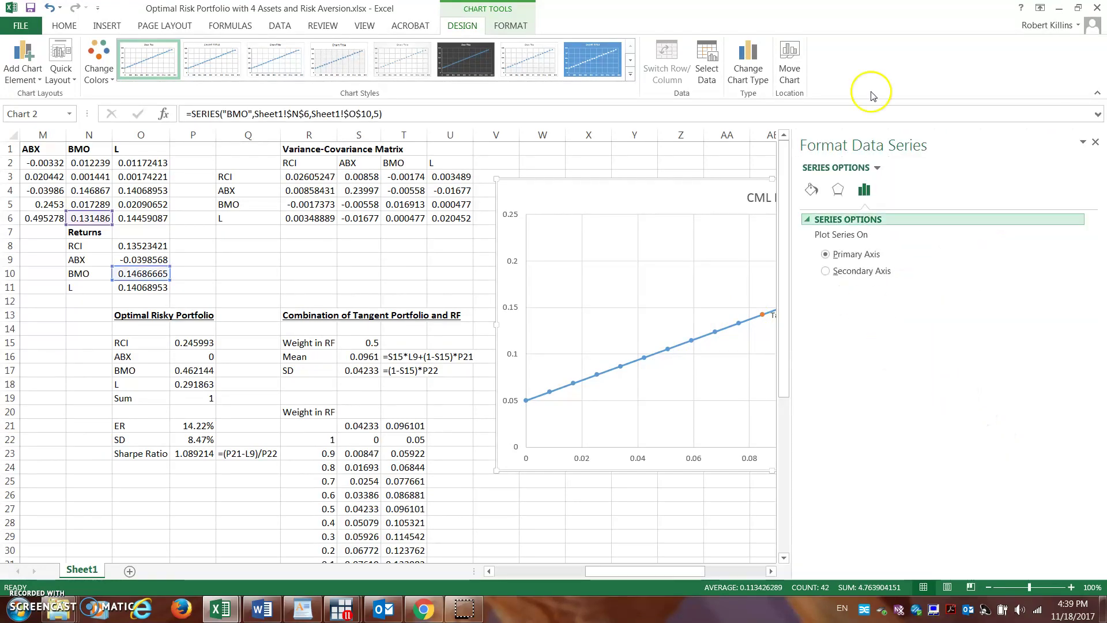
pyautogui.click(1096, 143)
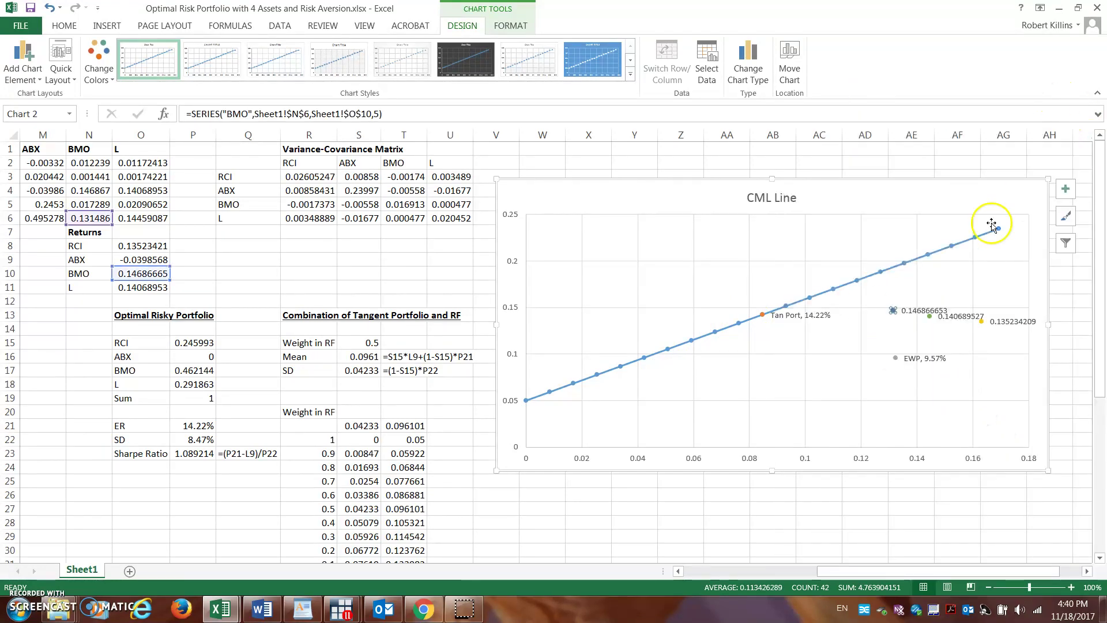
pyautogui.rightClick(904, 311)
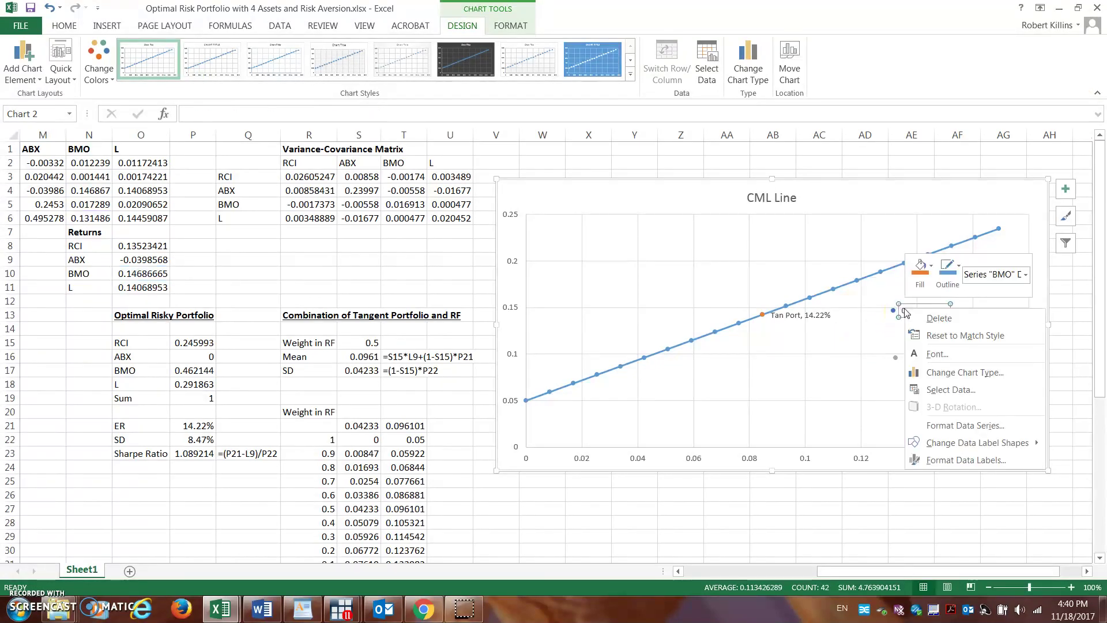
pyautogui.click(968, 459)
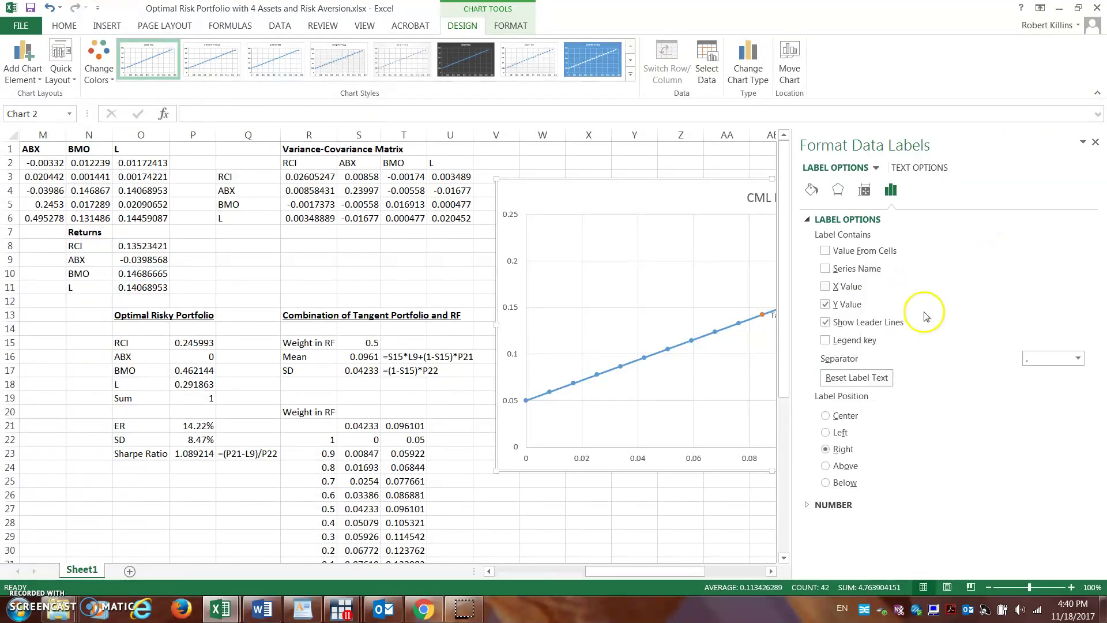
pyautogui.click(827, 286)
pyautogui.click(828, 273)
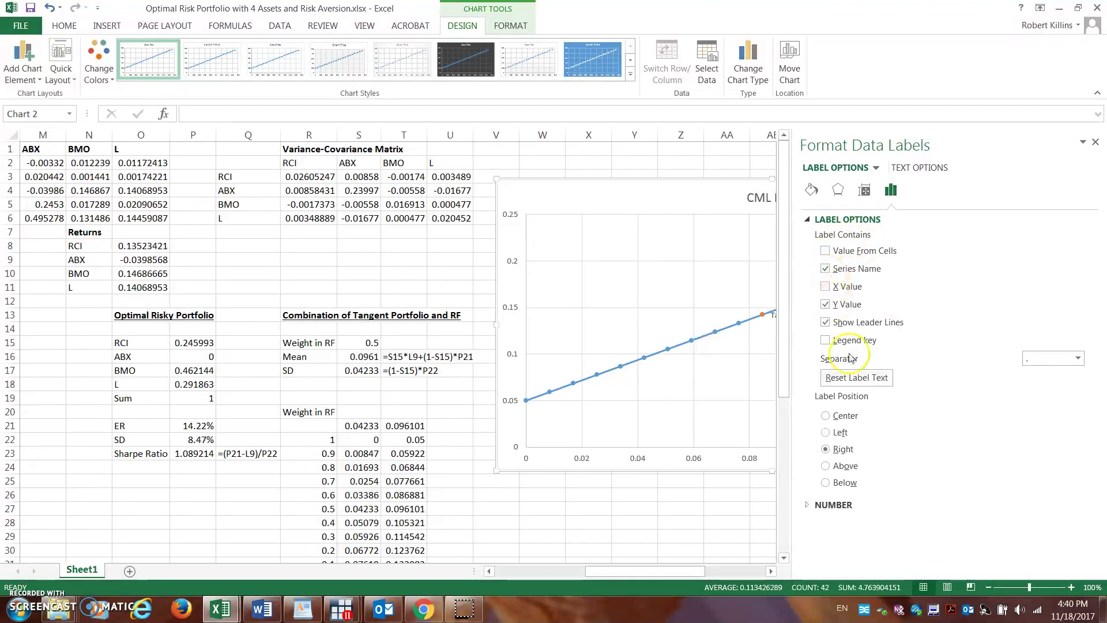
pyautogui.click(1096, 143)
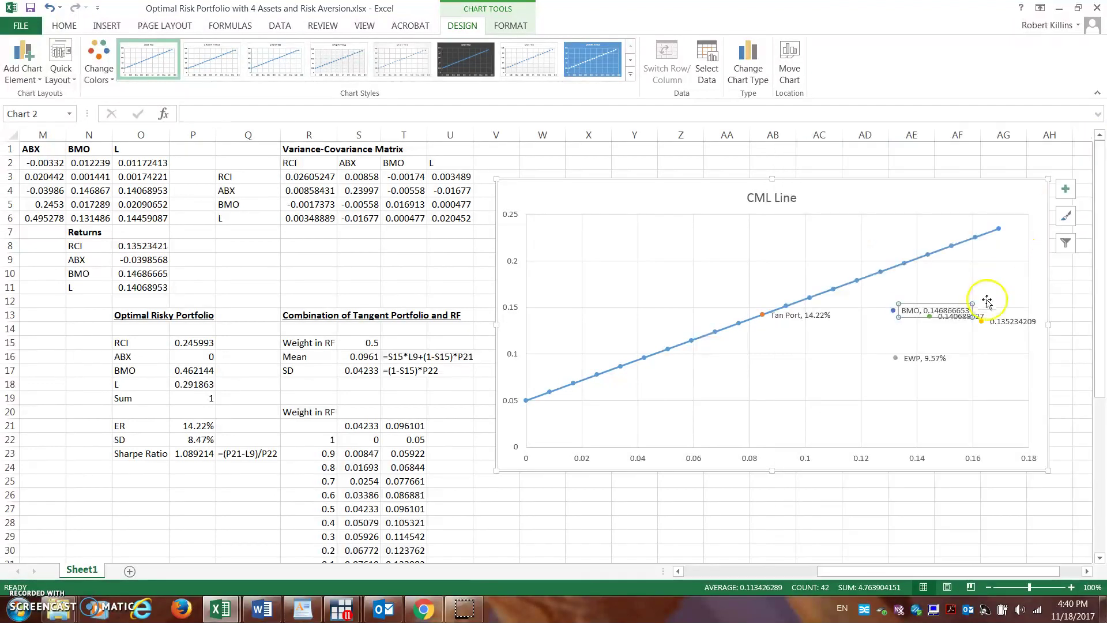
# Step: Format the RCI and L data labels so L reads 'L, 0.140689527'
pyautogui.rightClick(999, 327)
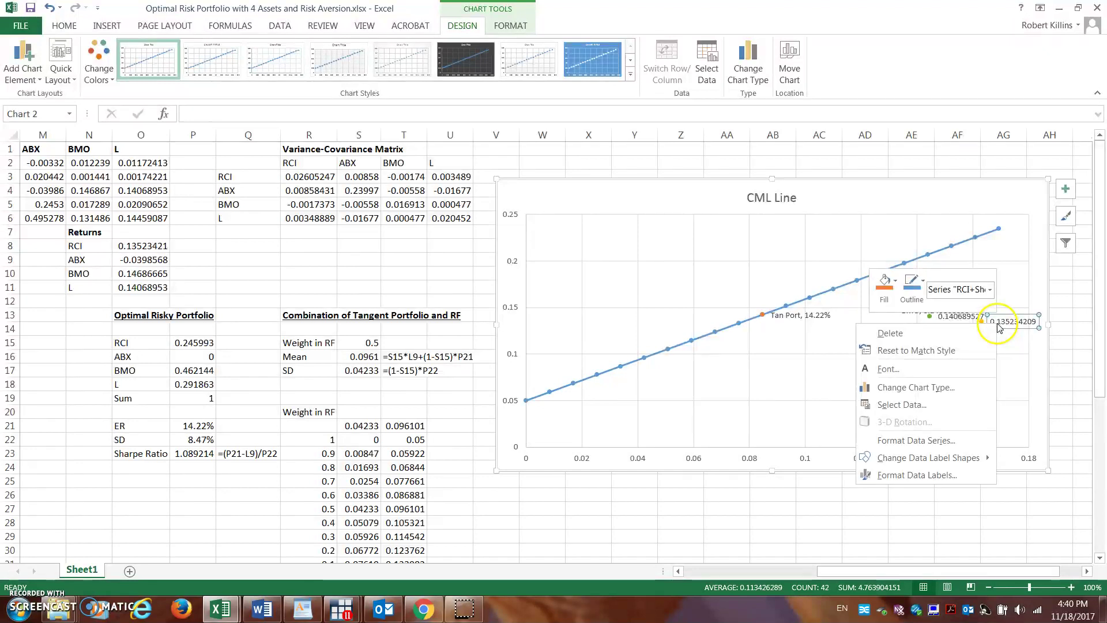
pyautogui.click(932, 474)
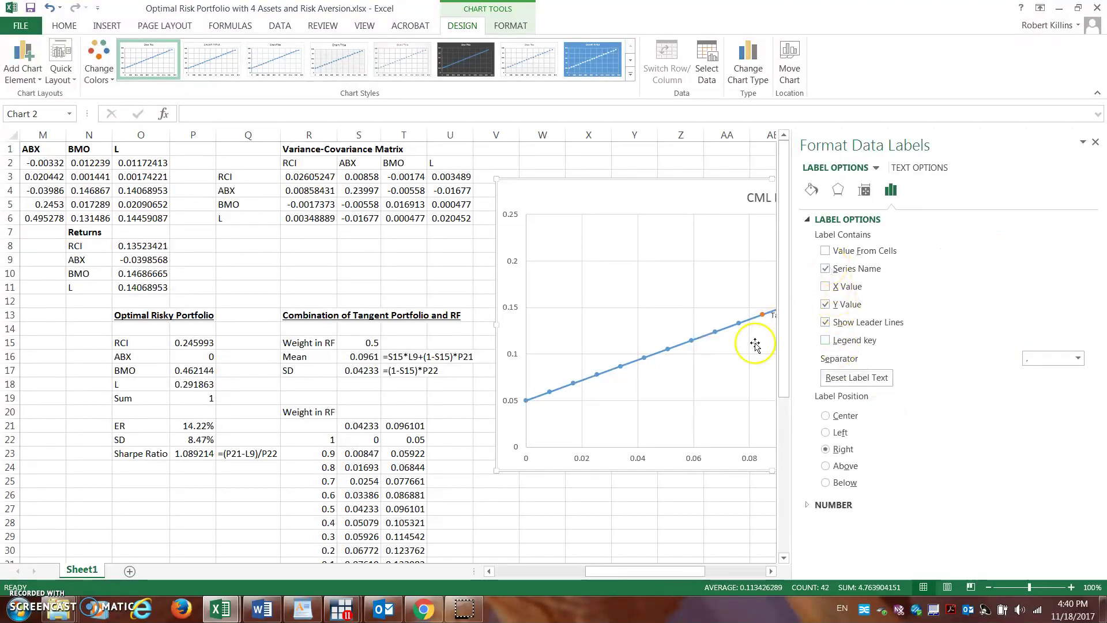
pyautogui.click(732, 403)
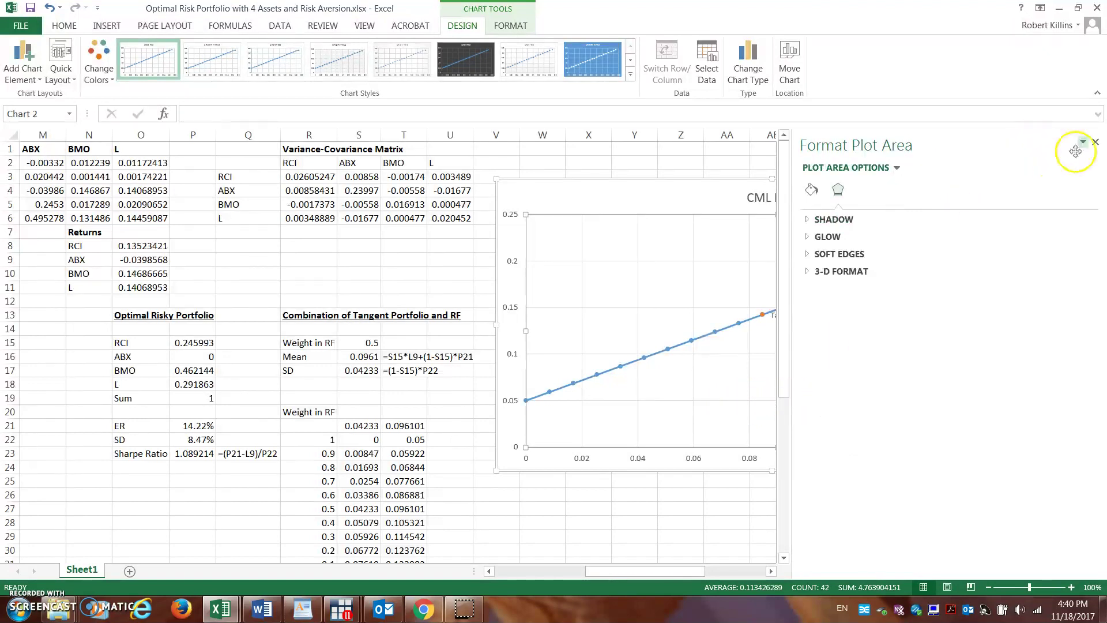
pyautogui.click(1095, 141)
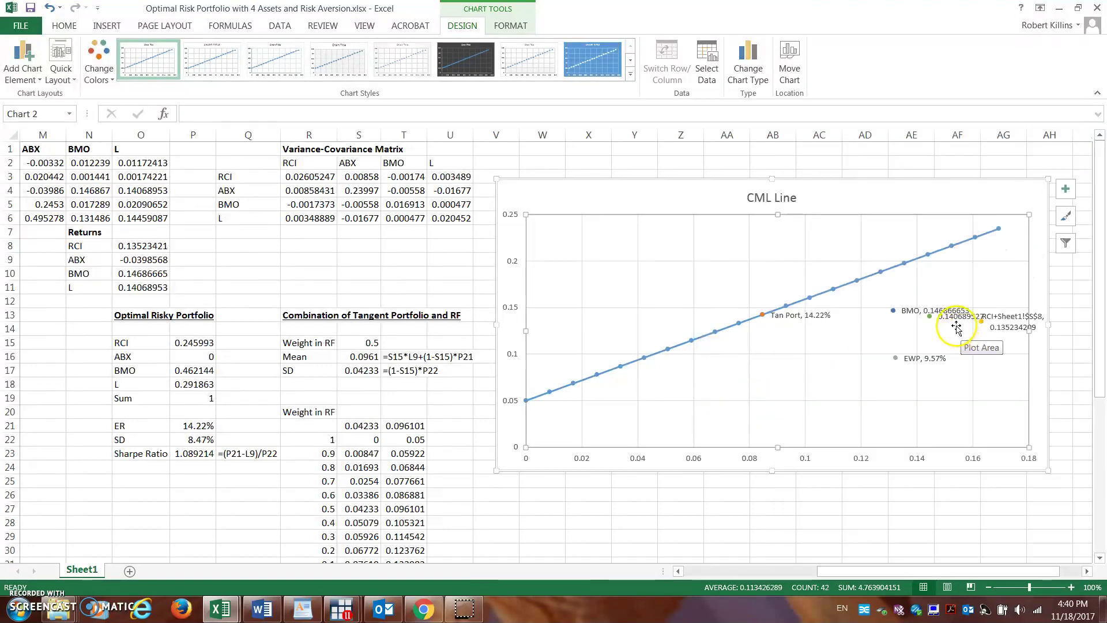
pyautogui.click(954, 320)
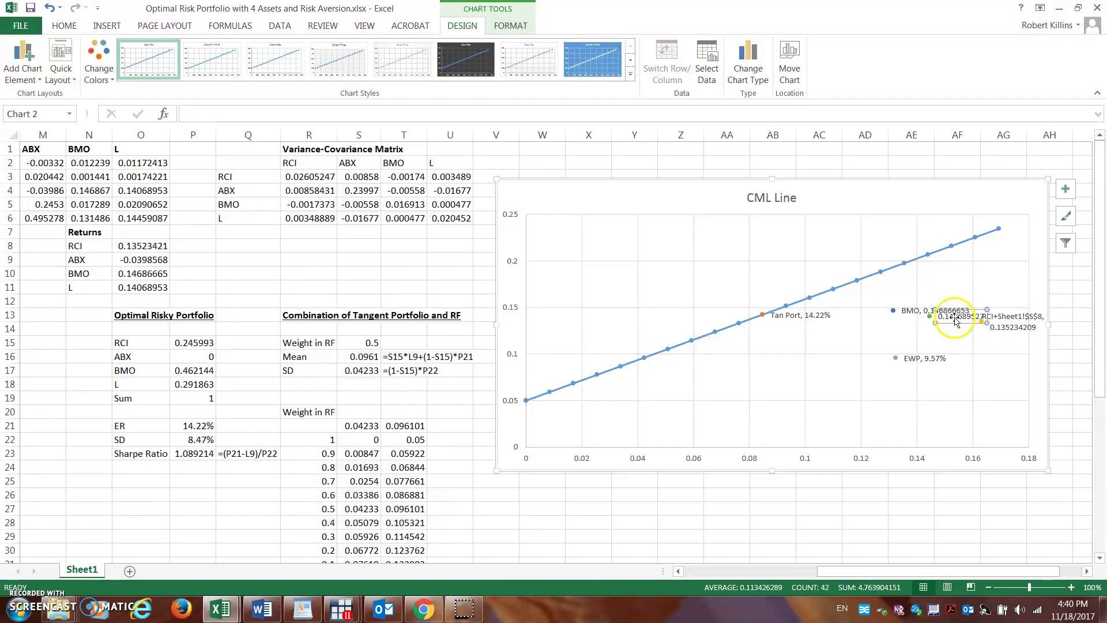
pyautogui.rightClick(955, 320)
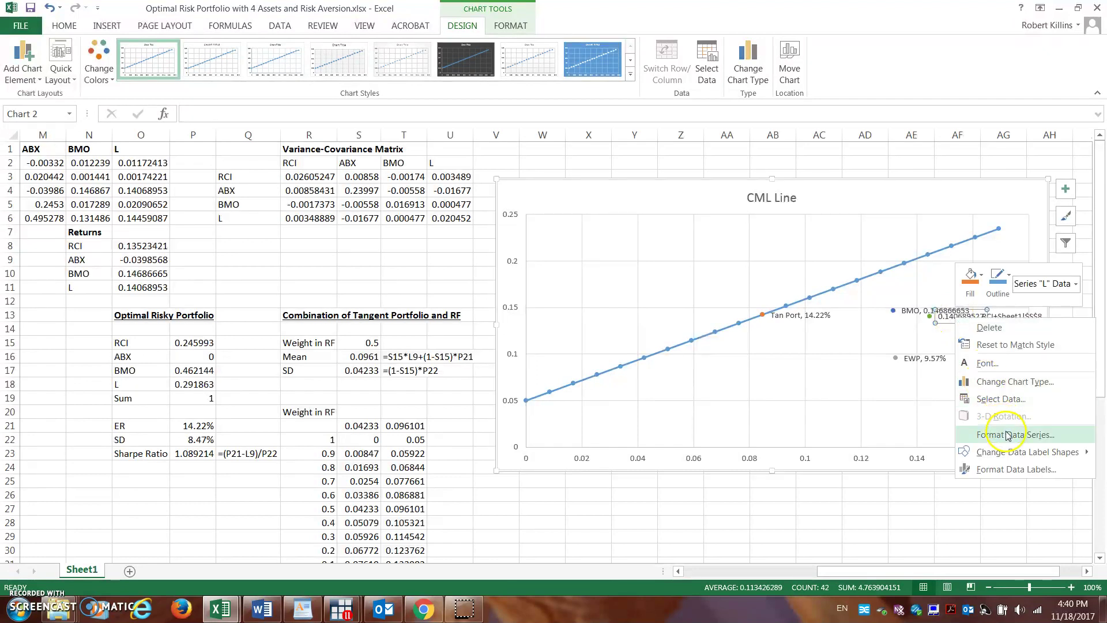
pyautogui.click(1008, 470)
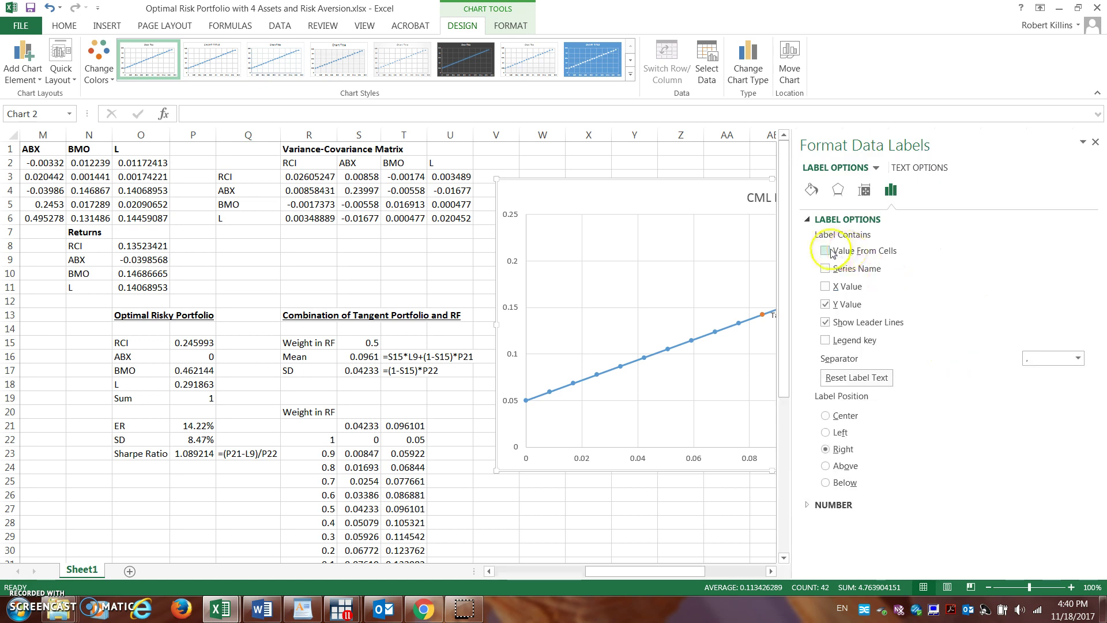
pyautogui.click(731, 274)
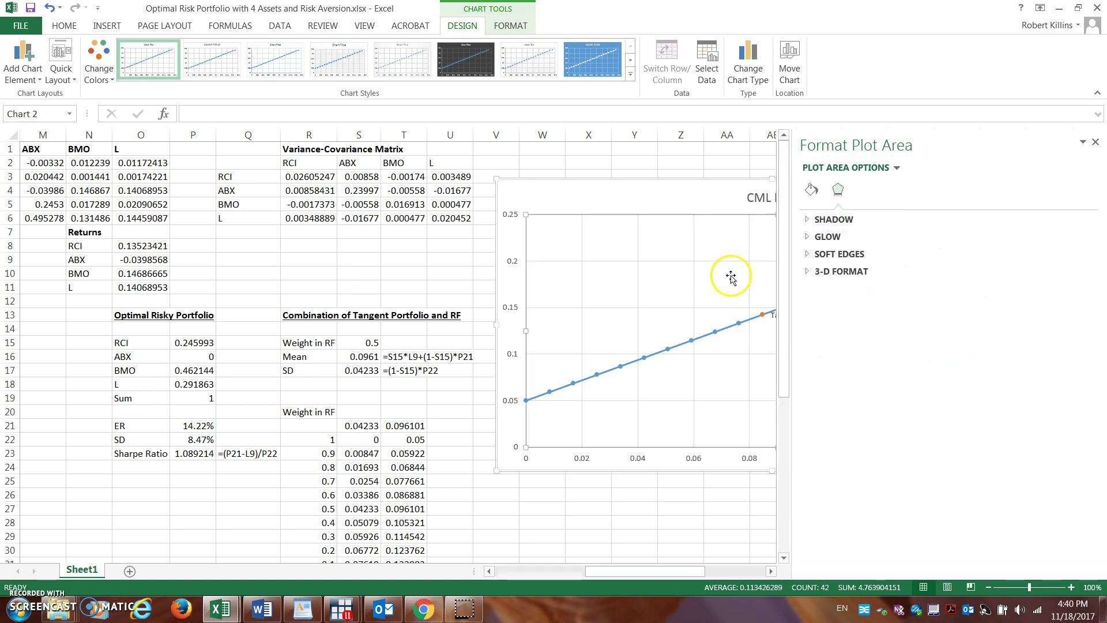
pyautogui.click(1094, 142)
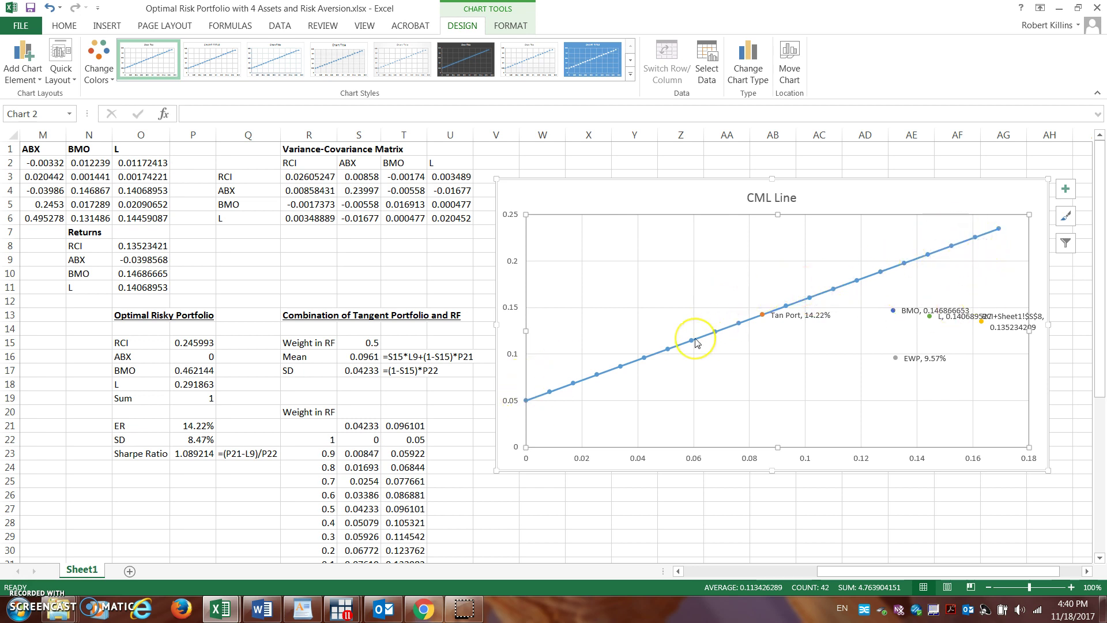
pyautogui.moveTo(697, 342)
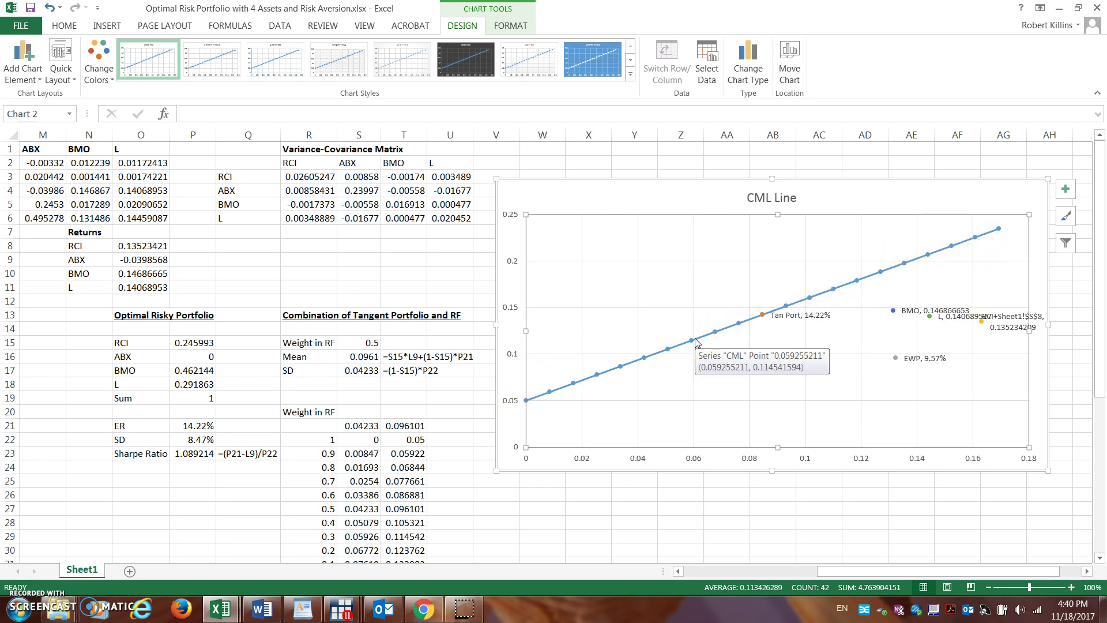